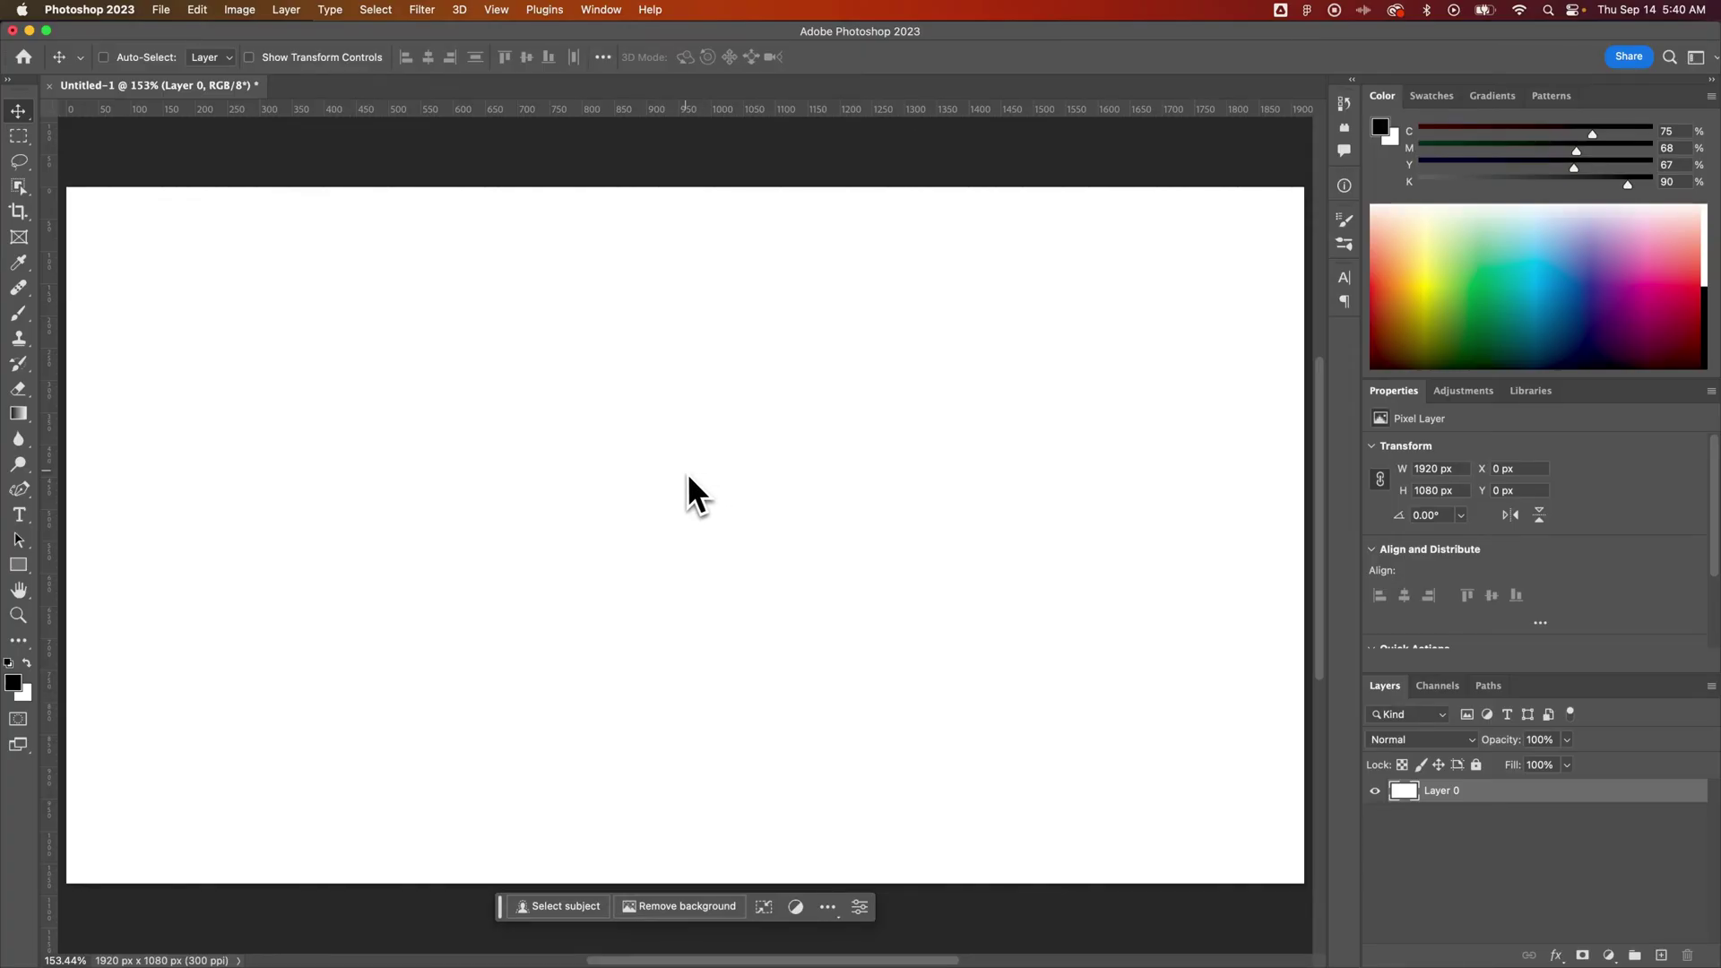
Add a CLOUDS type layer in MADE Waffle Soft 7.92 pt and set its colour to black #000000.
key(t)
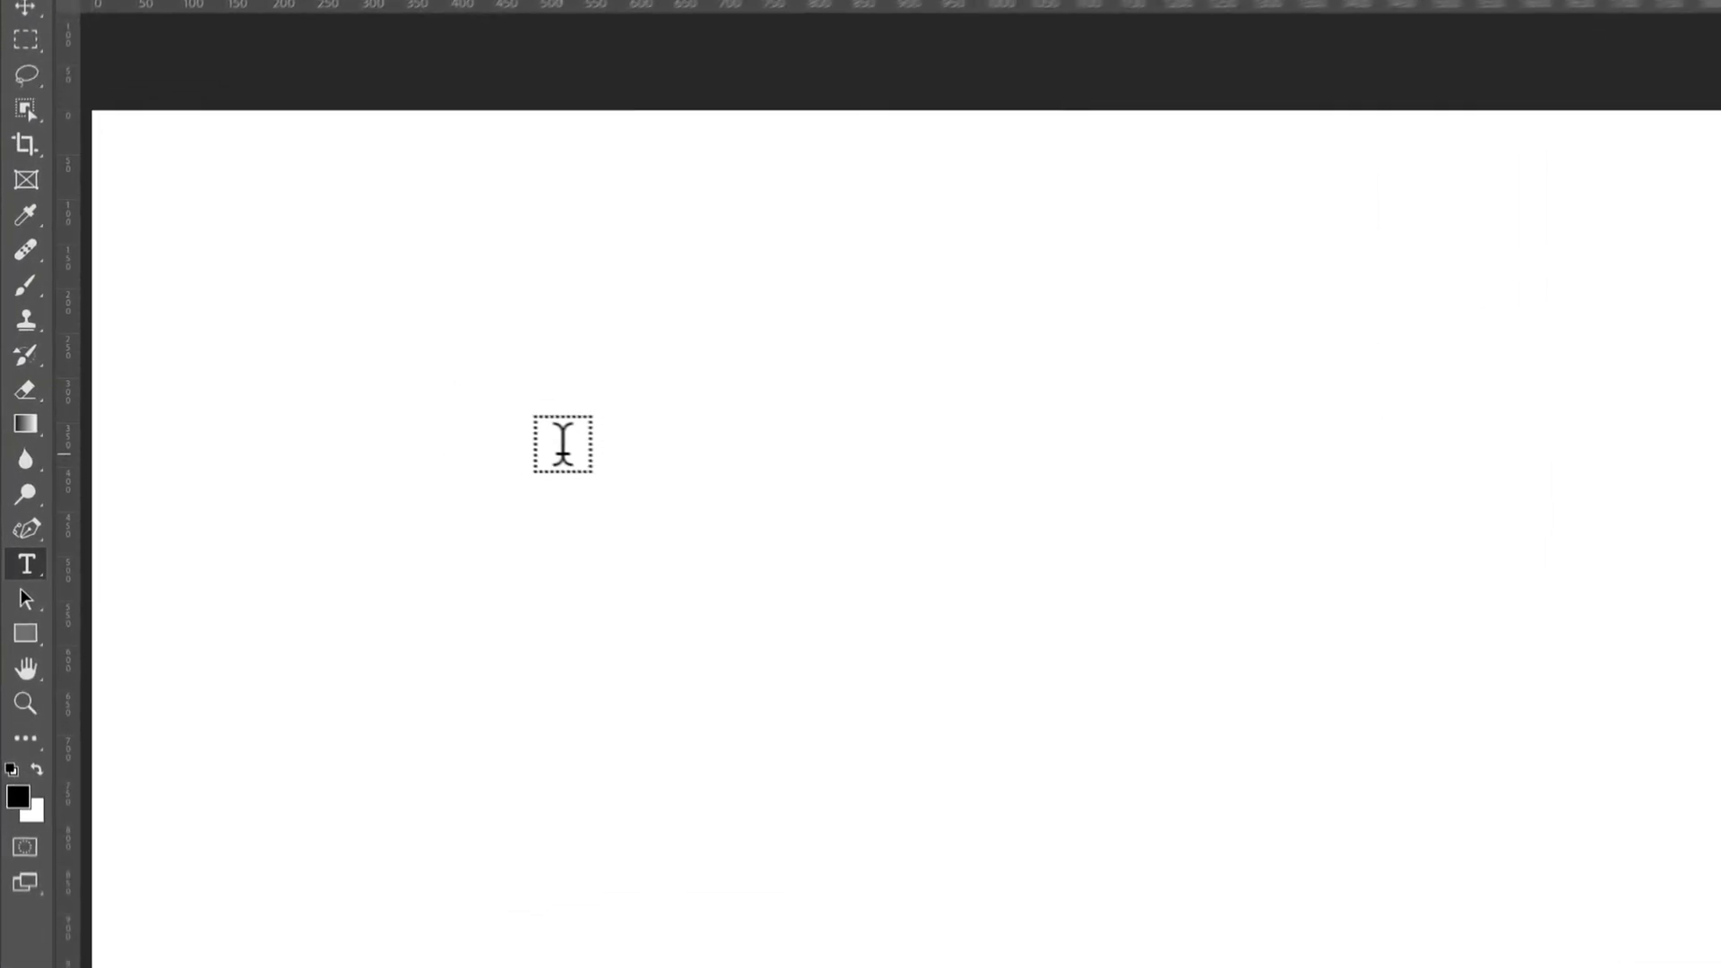
click(407, 426)
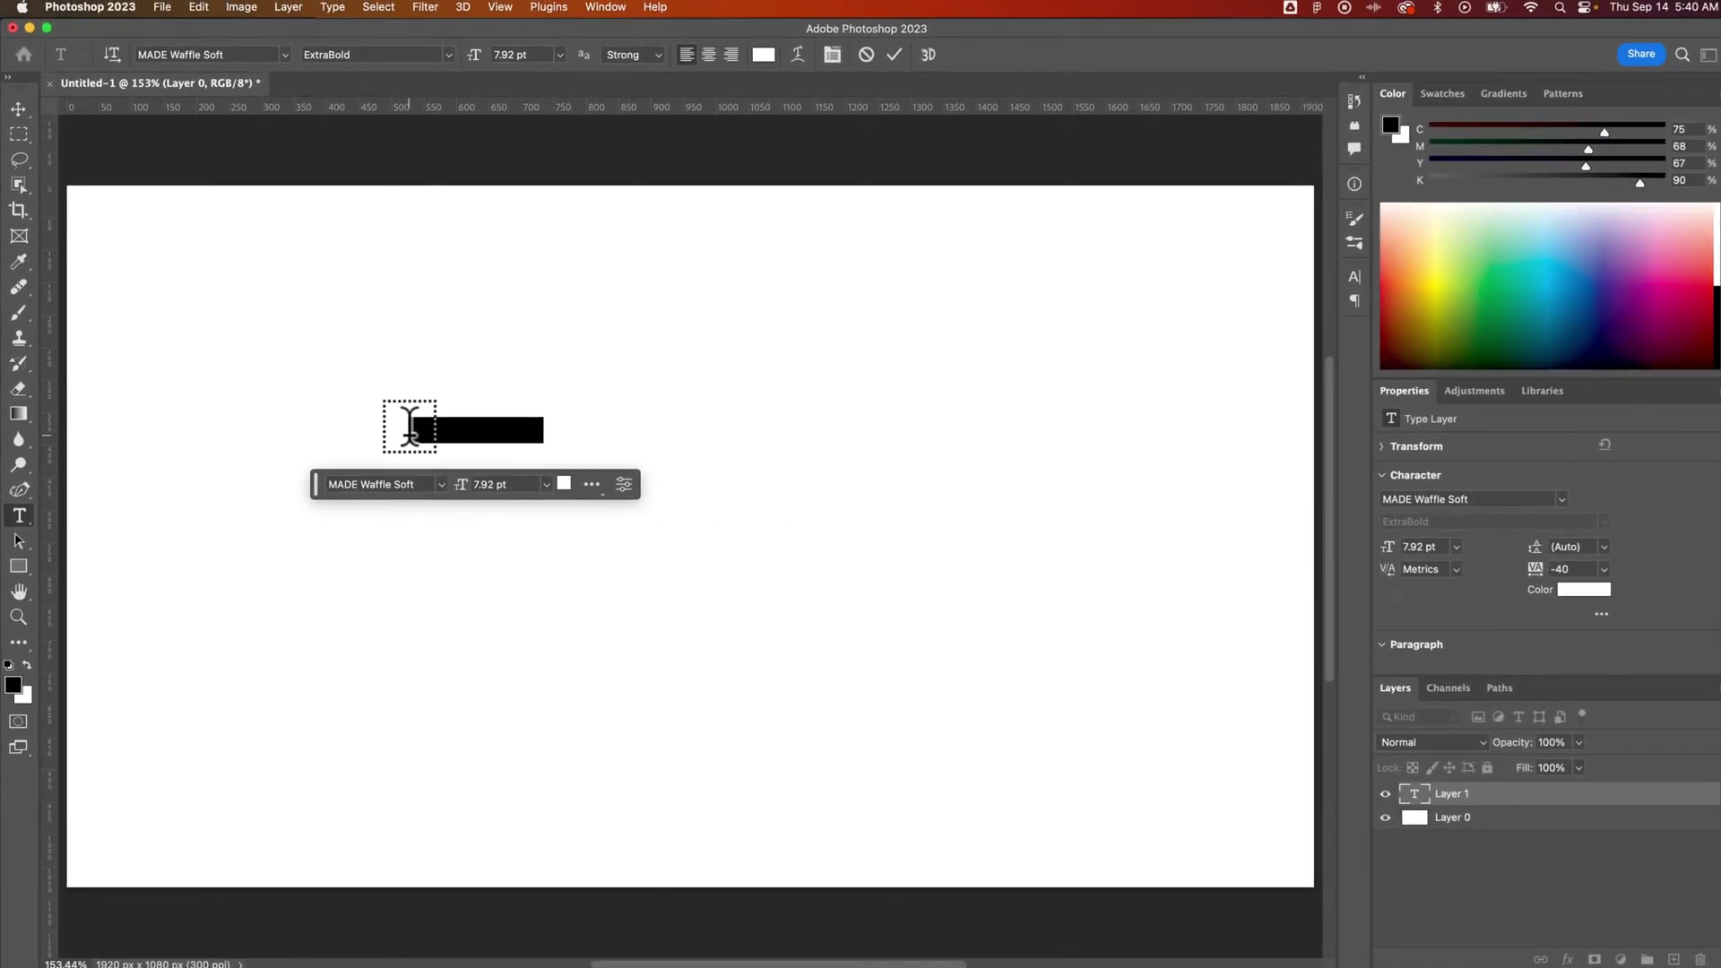
key(BackSpace)
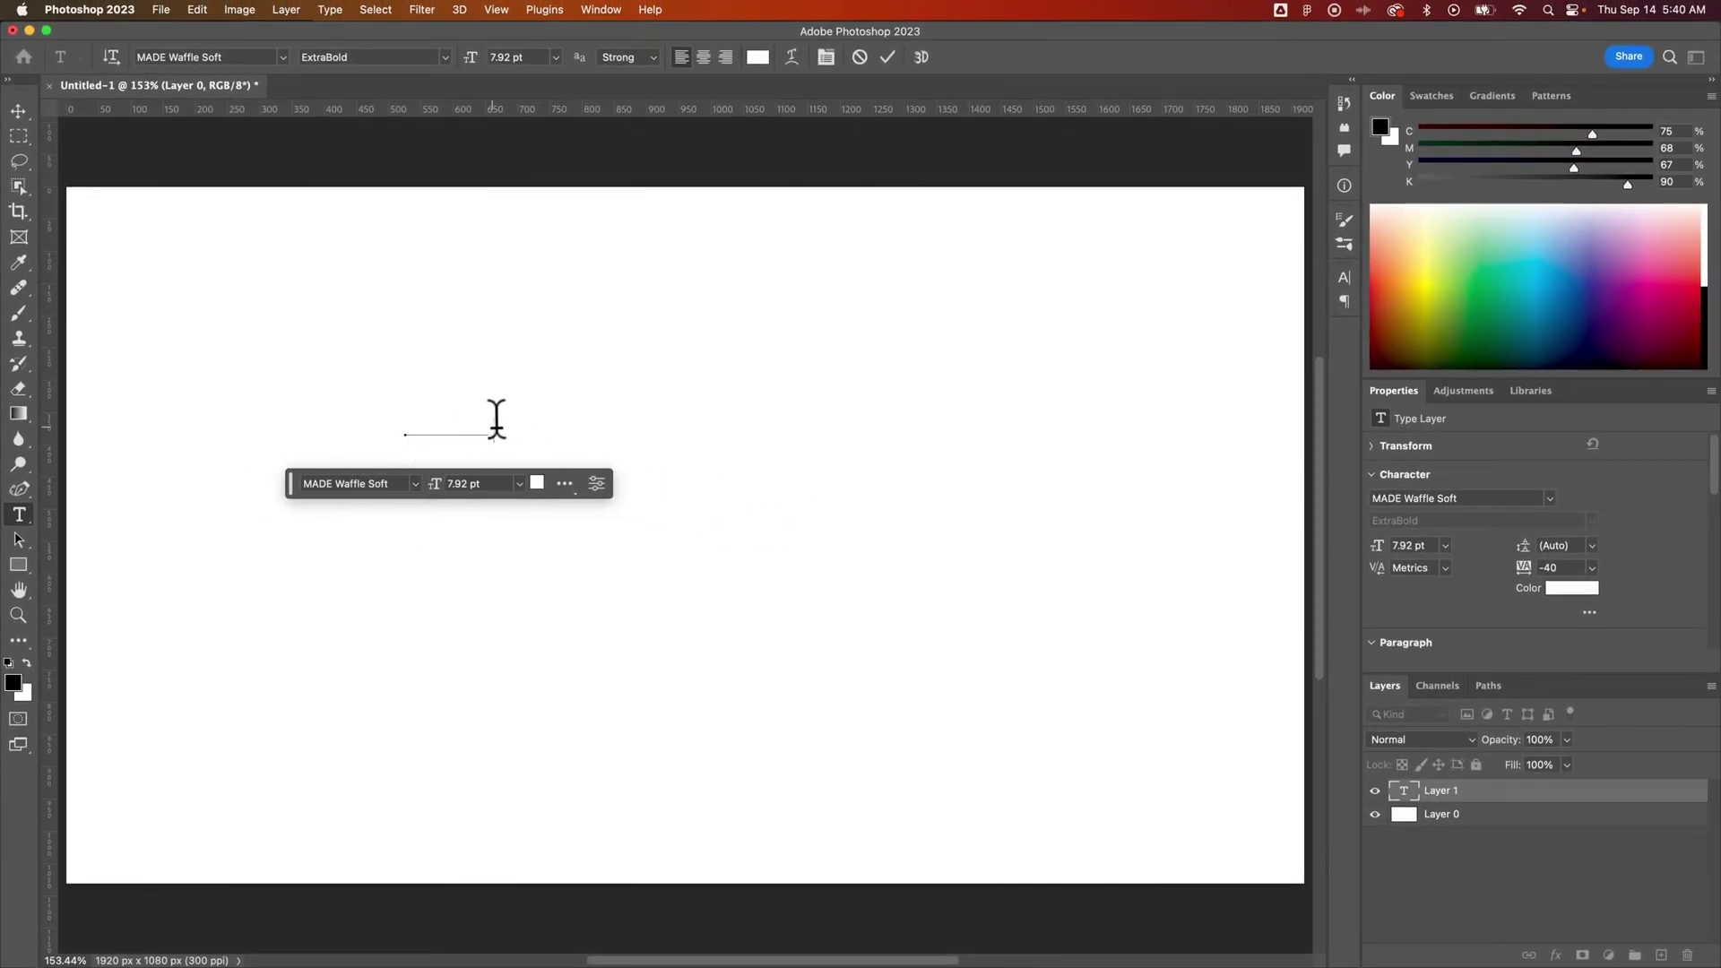
drag(492, 421, 410, 423)
click(757, 57)
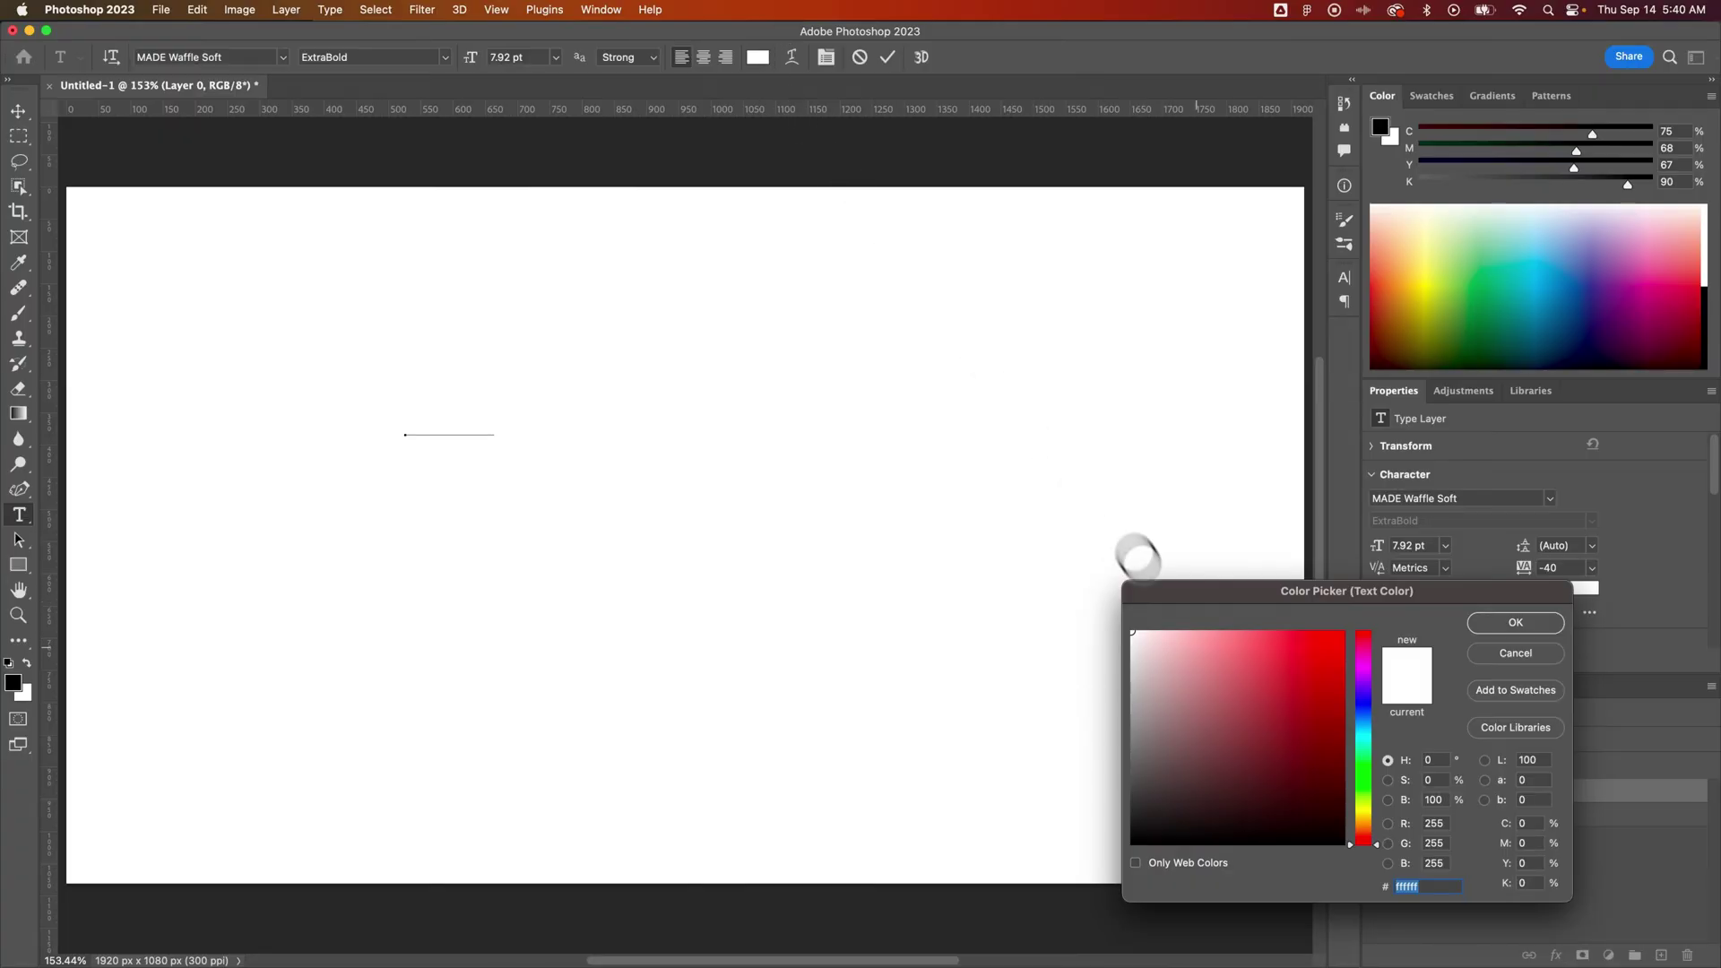
drag(1135, 762, 1127, 852)
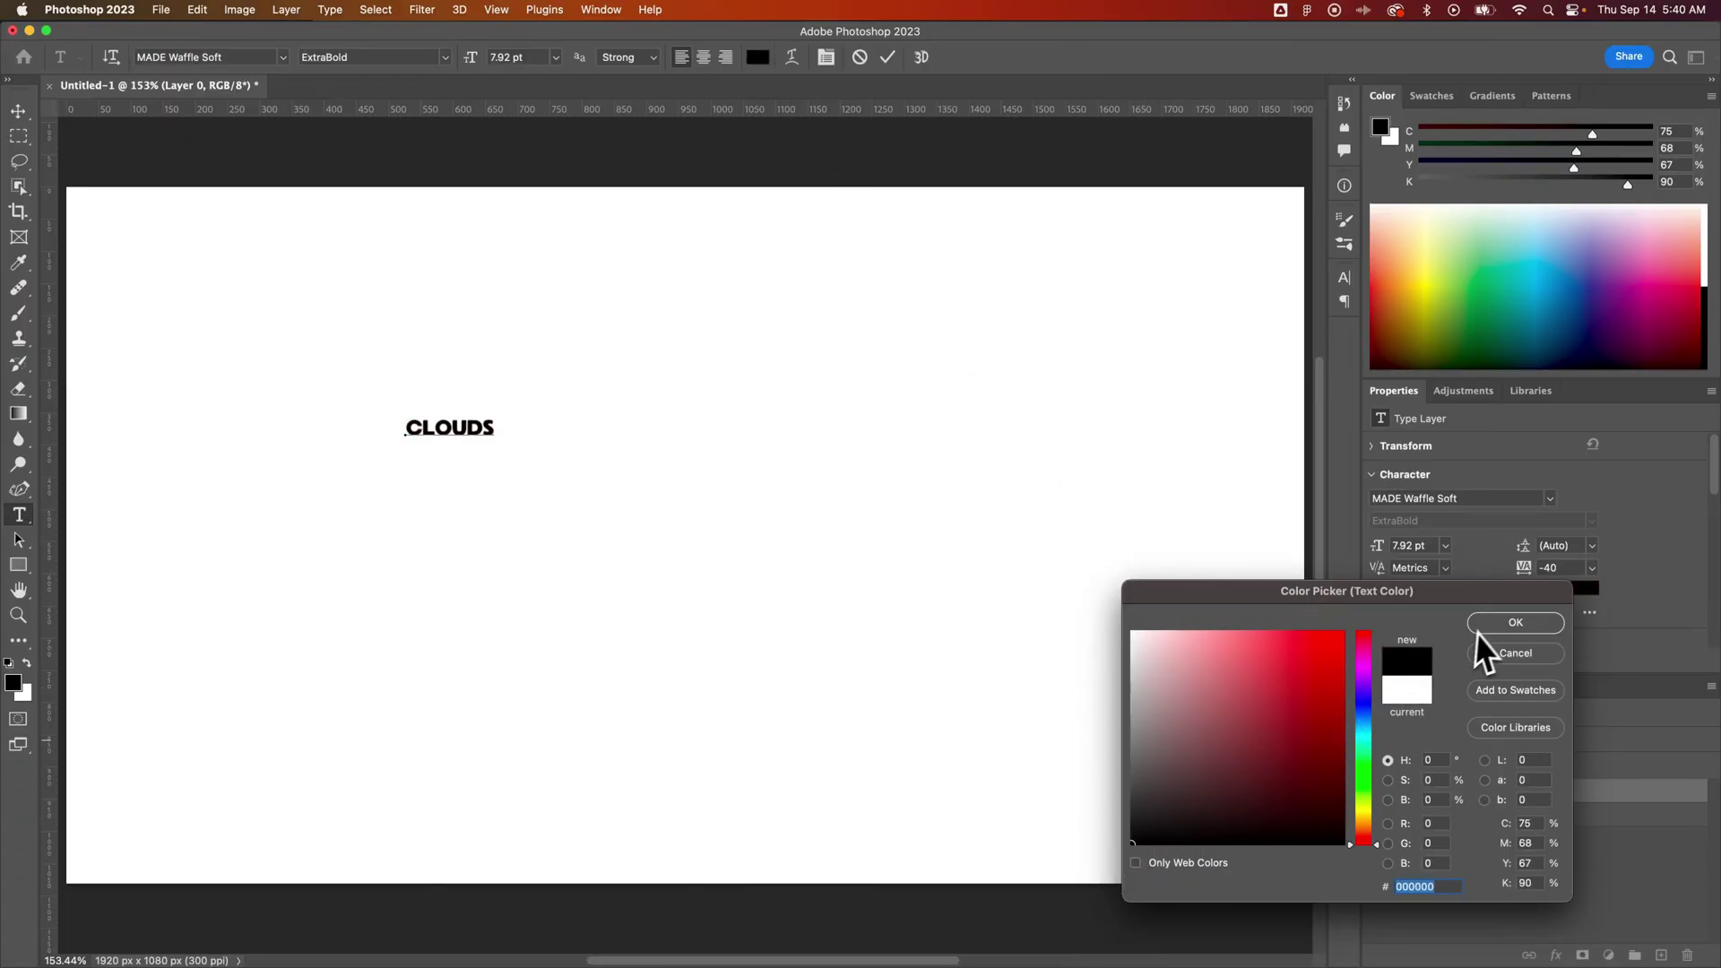
click(1486, 625)
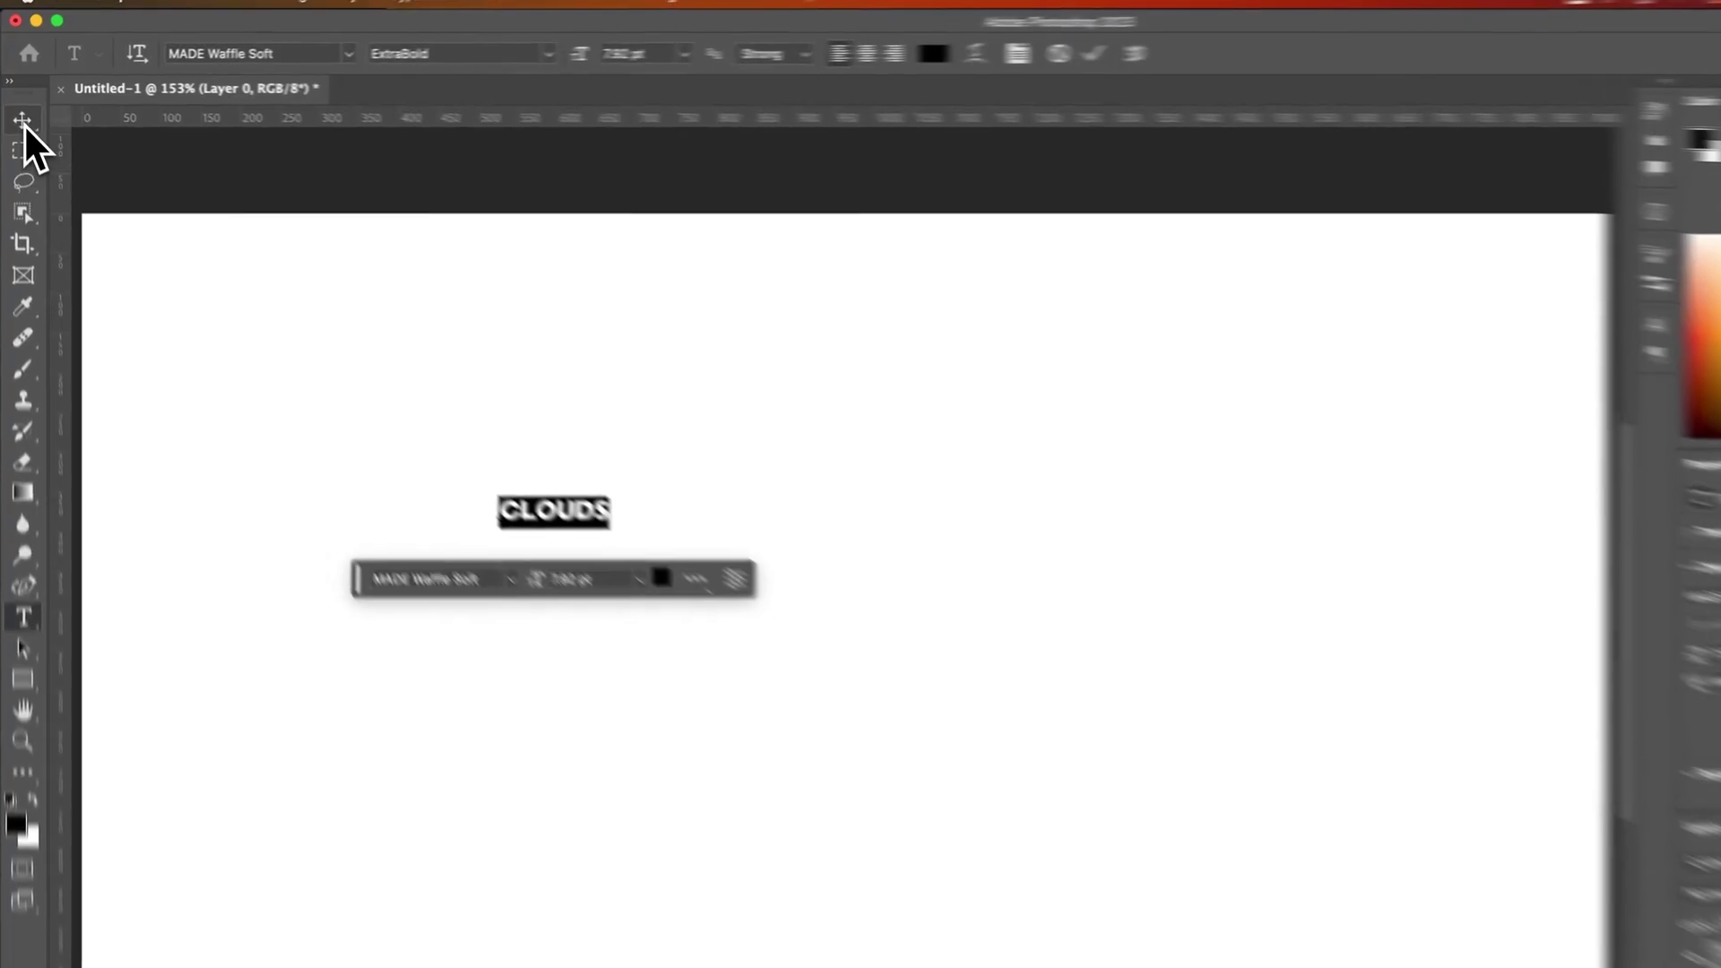
Free Transform the CLOUDS text up to 95.44 pt, spread across the canvas, and commit.
click(25, 125)
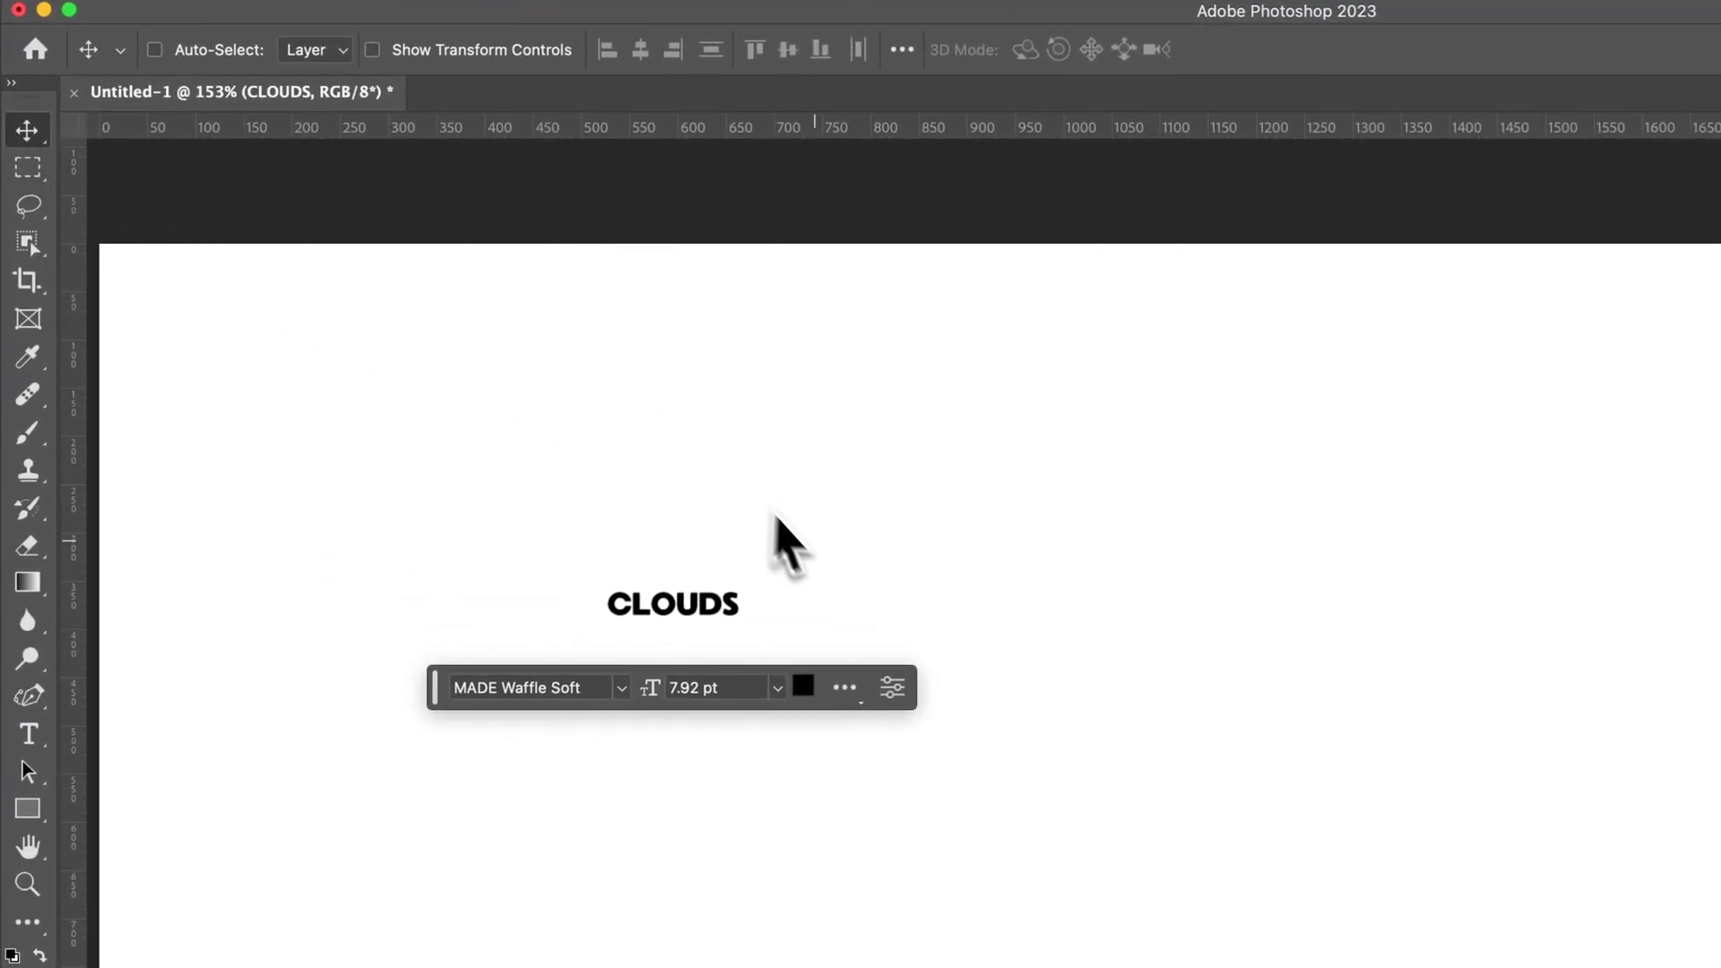
key(super)
key(super+t)
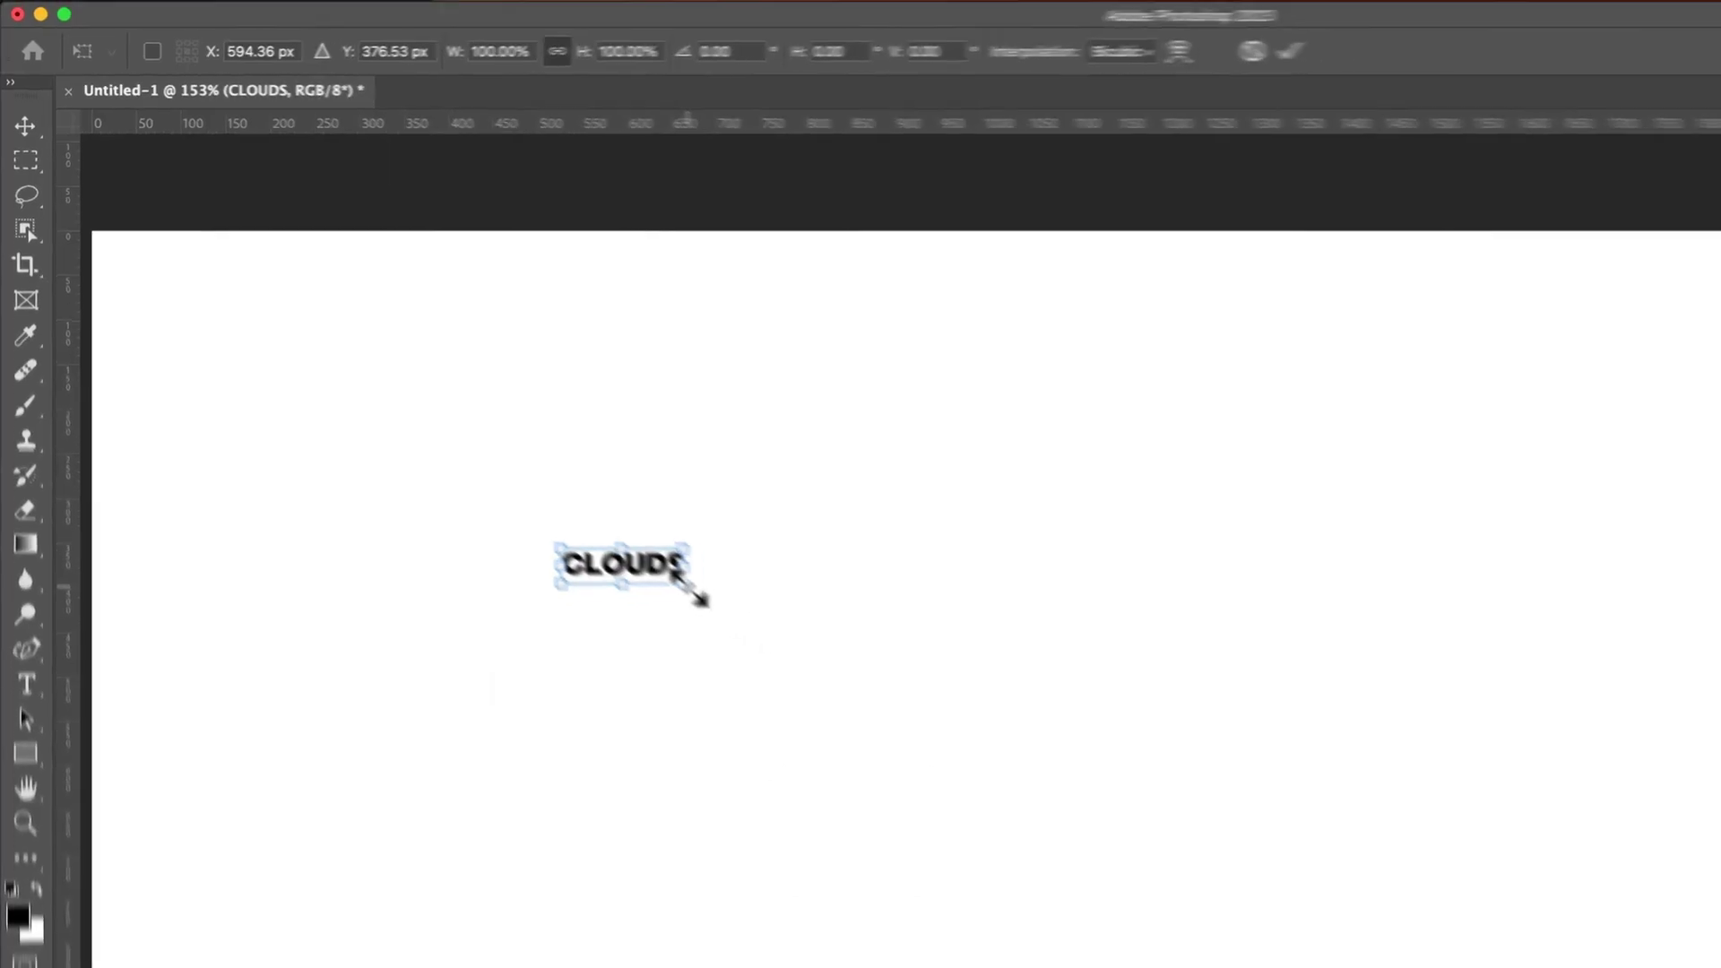
drag(687, 585, 1720, 967)
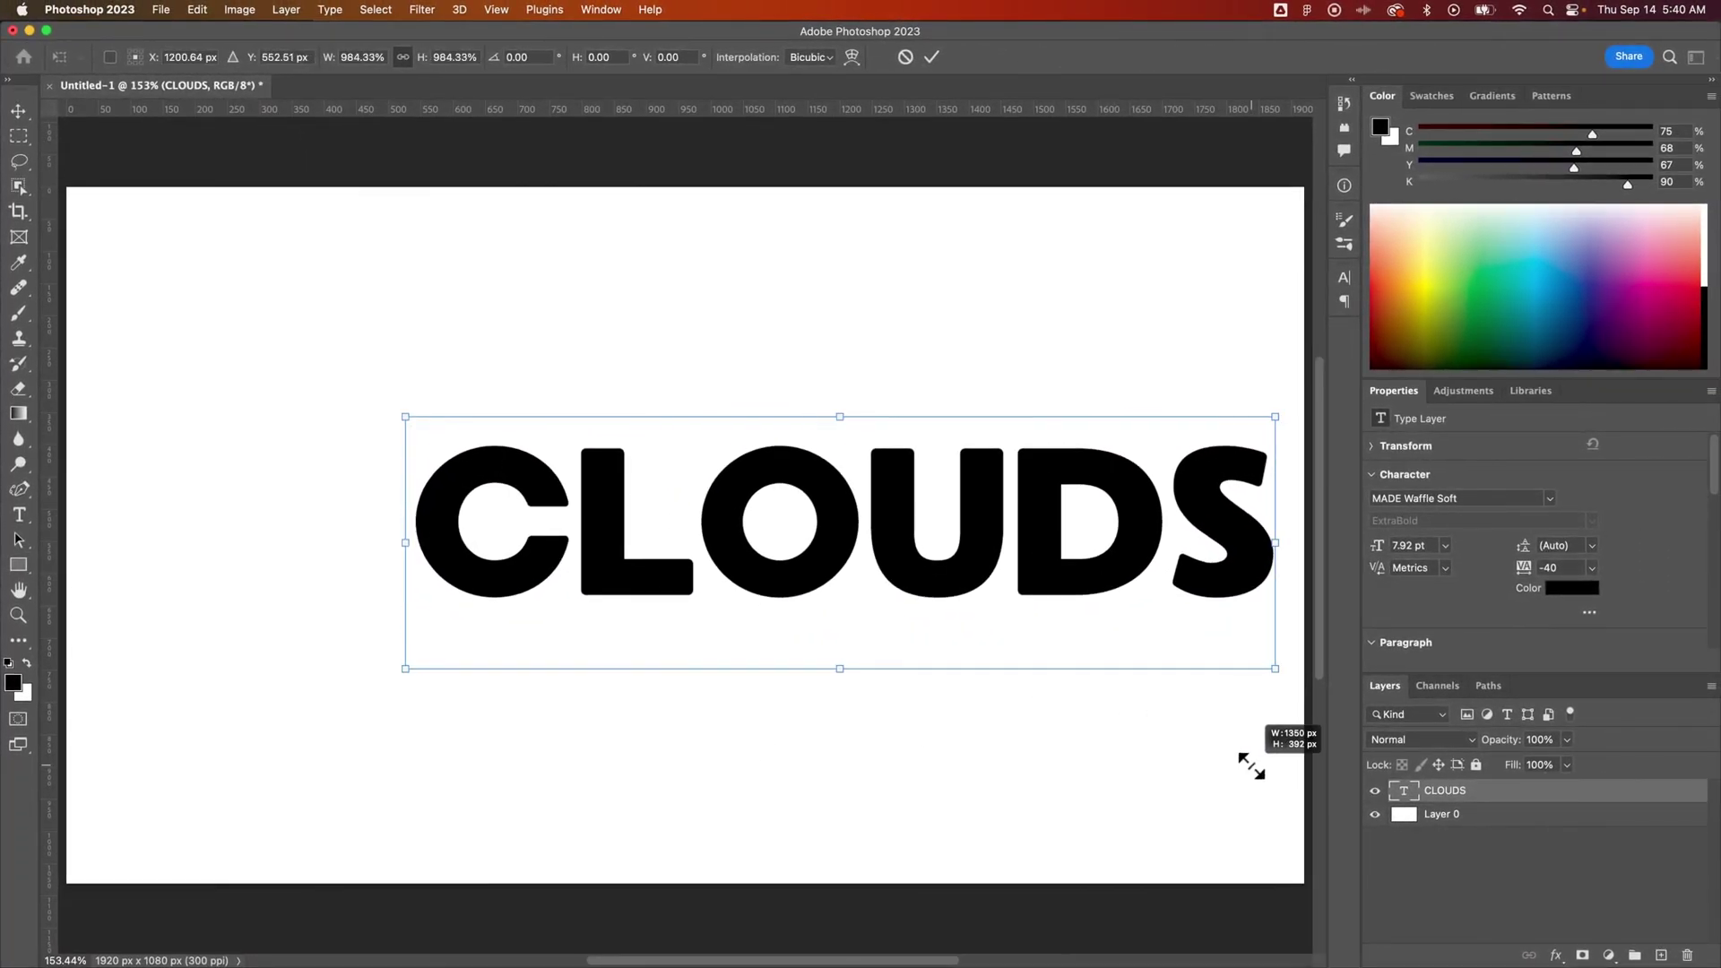
drag(1251, 766, 1269, 703)
drag(405, 417, 211, 363)
drag(902, 465, 742, 474)
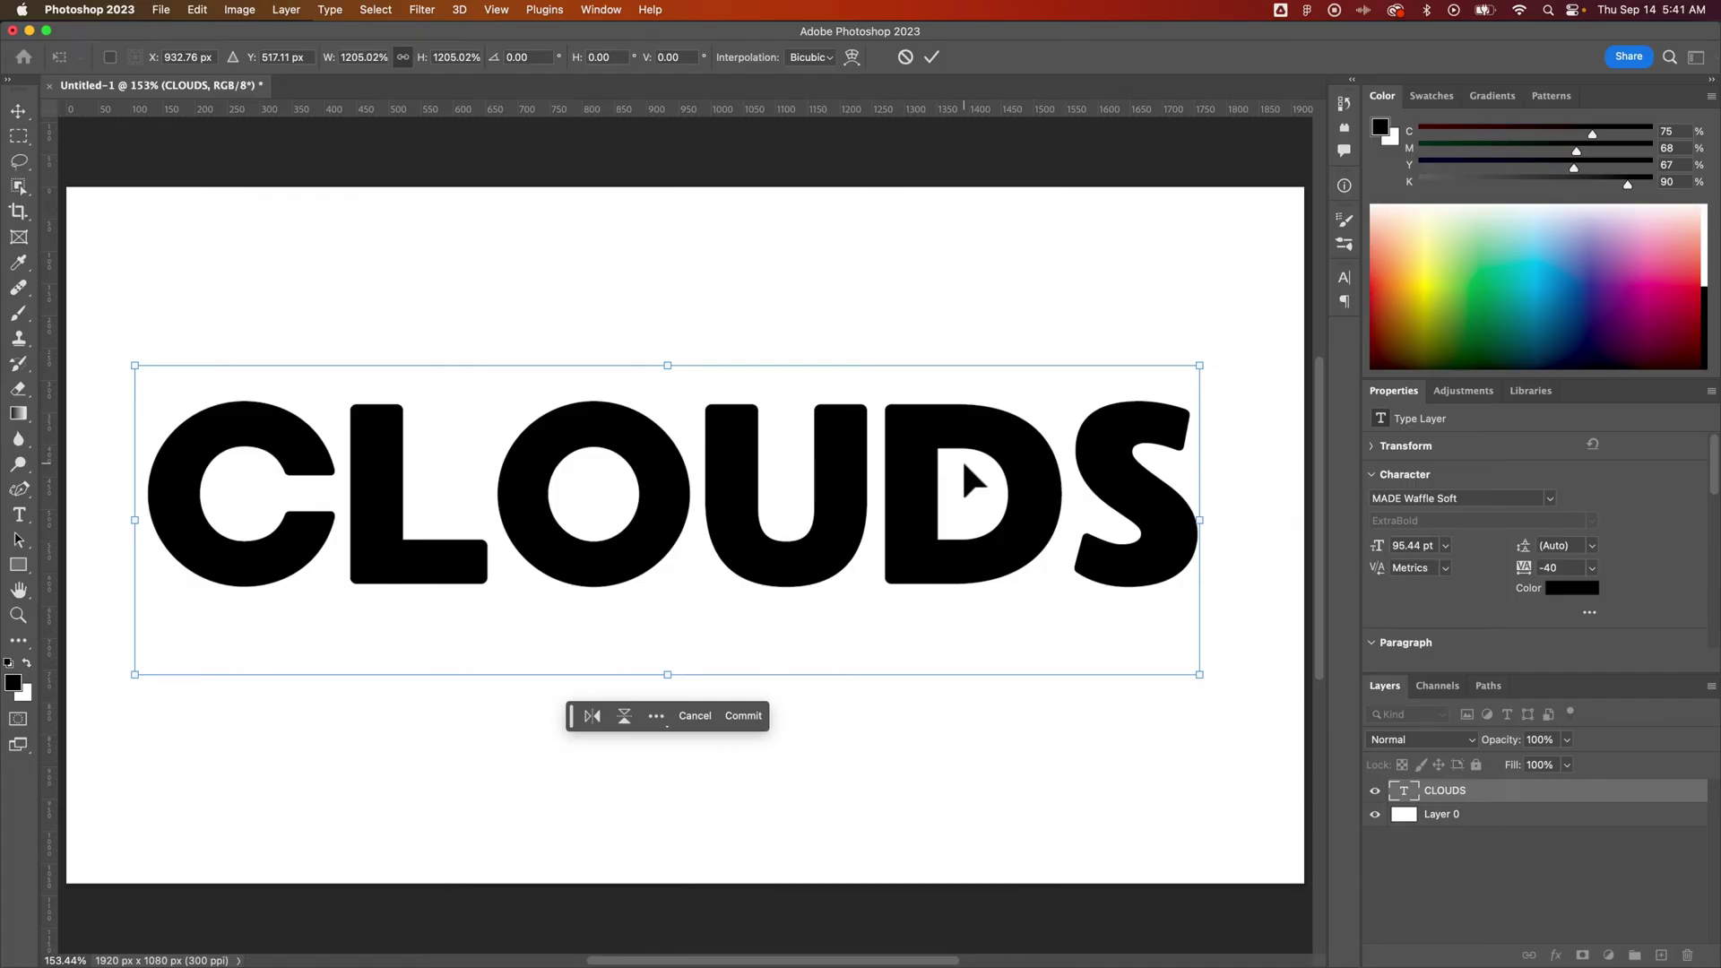
key(Return)
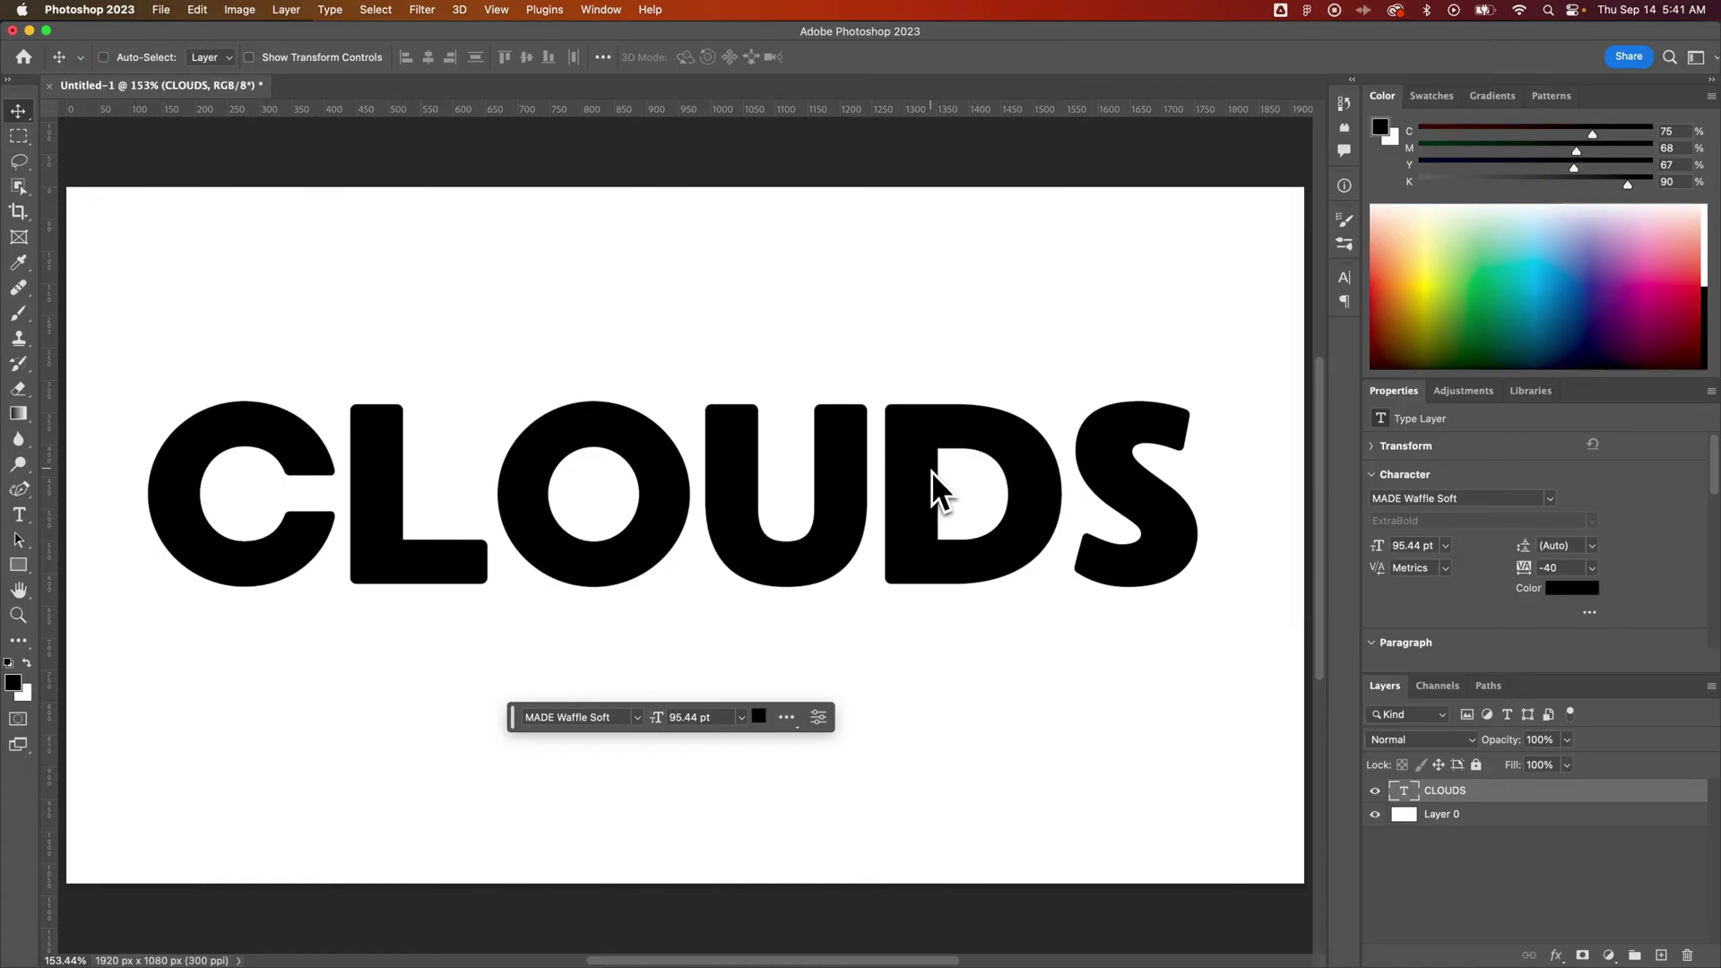
Place the cloud JPG into the document as an embedded smart object.
click(162, 10)
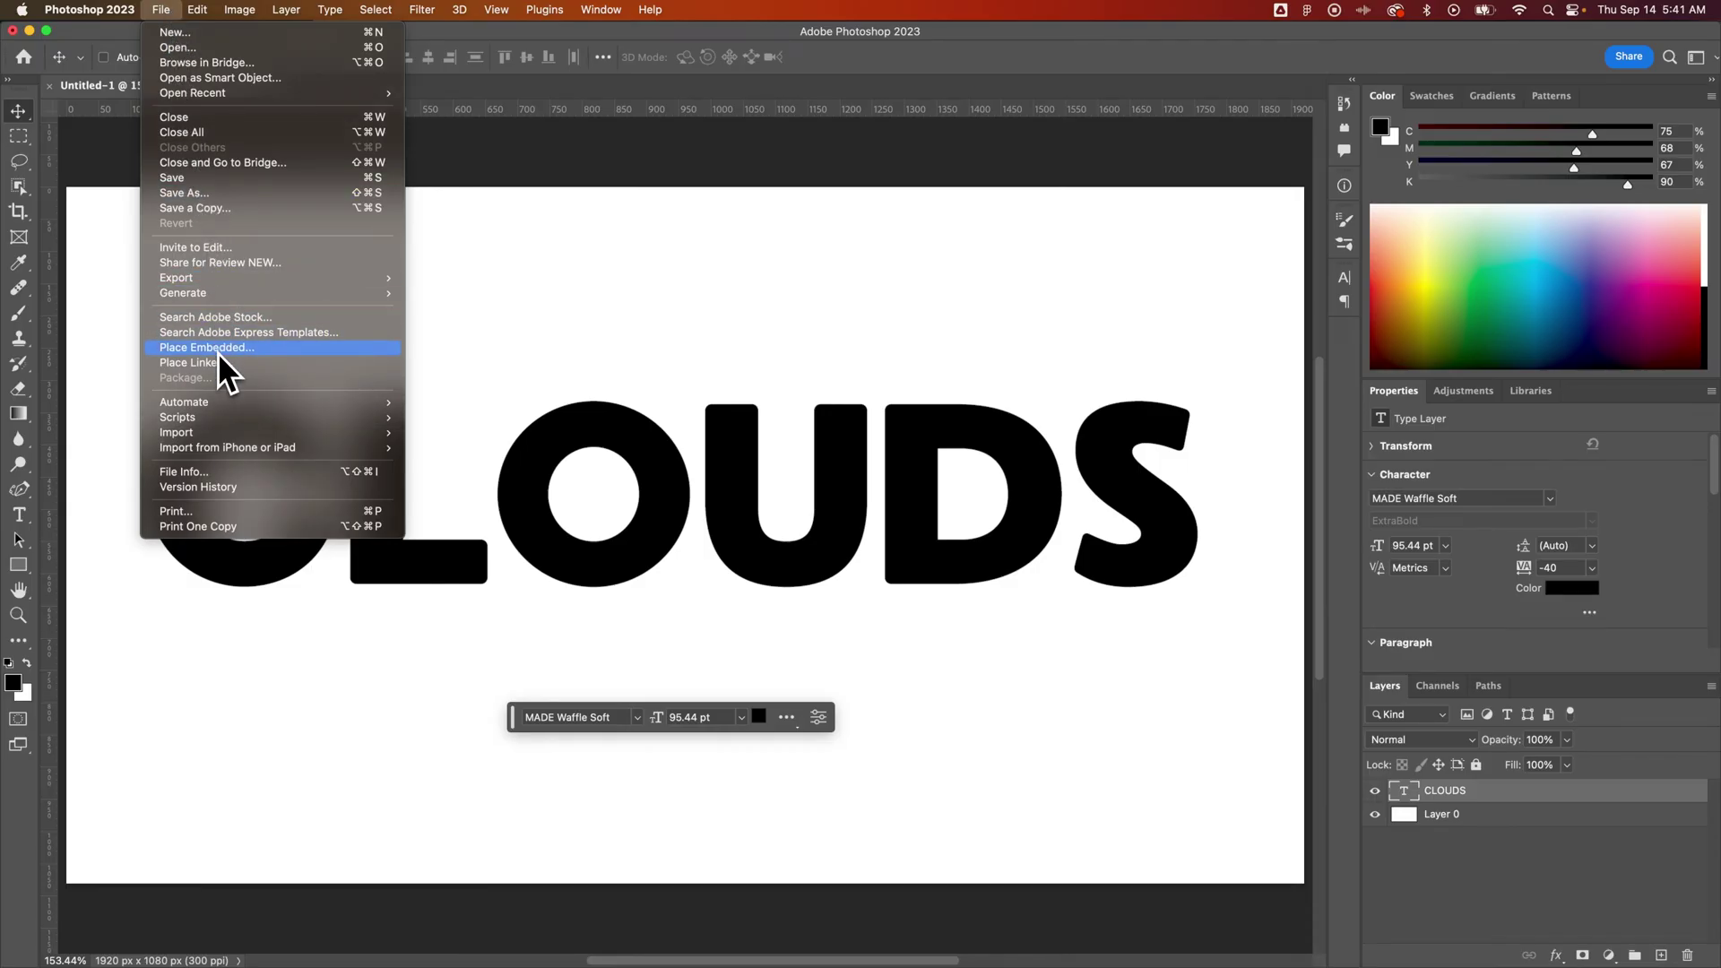
click(1098, 551)
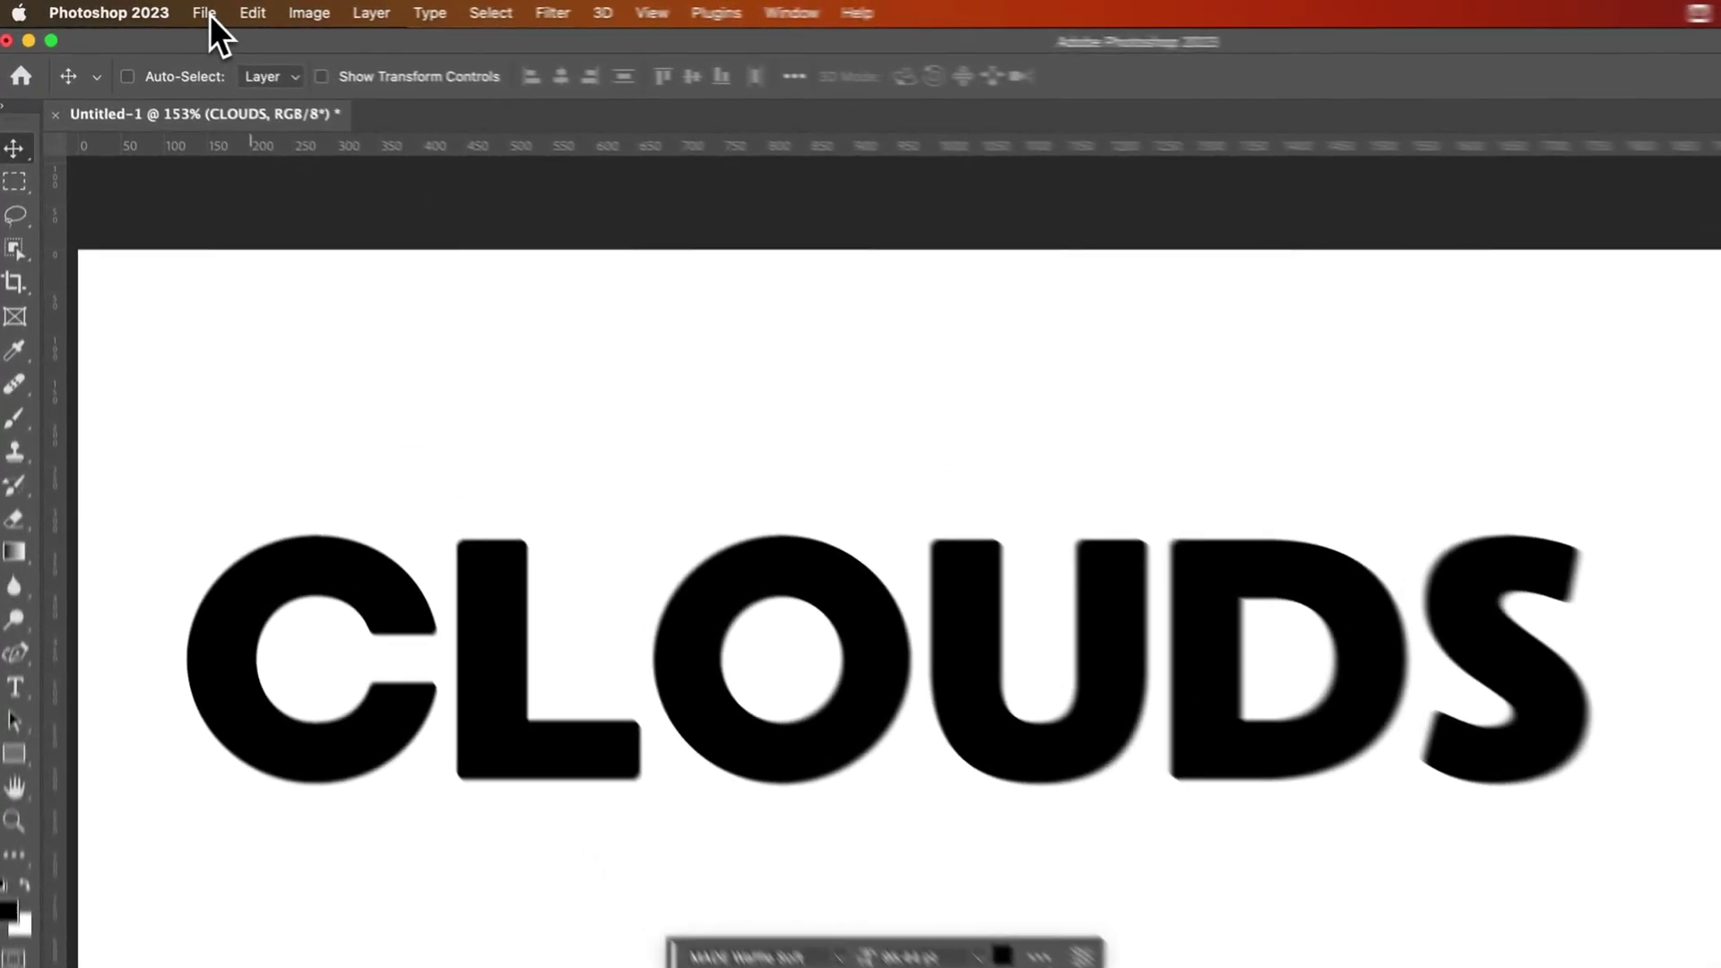
click(207, 13)
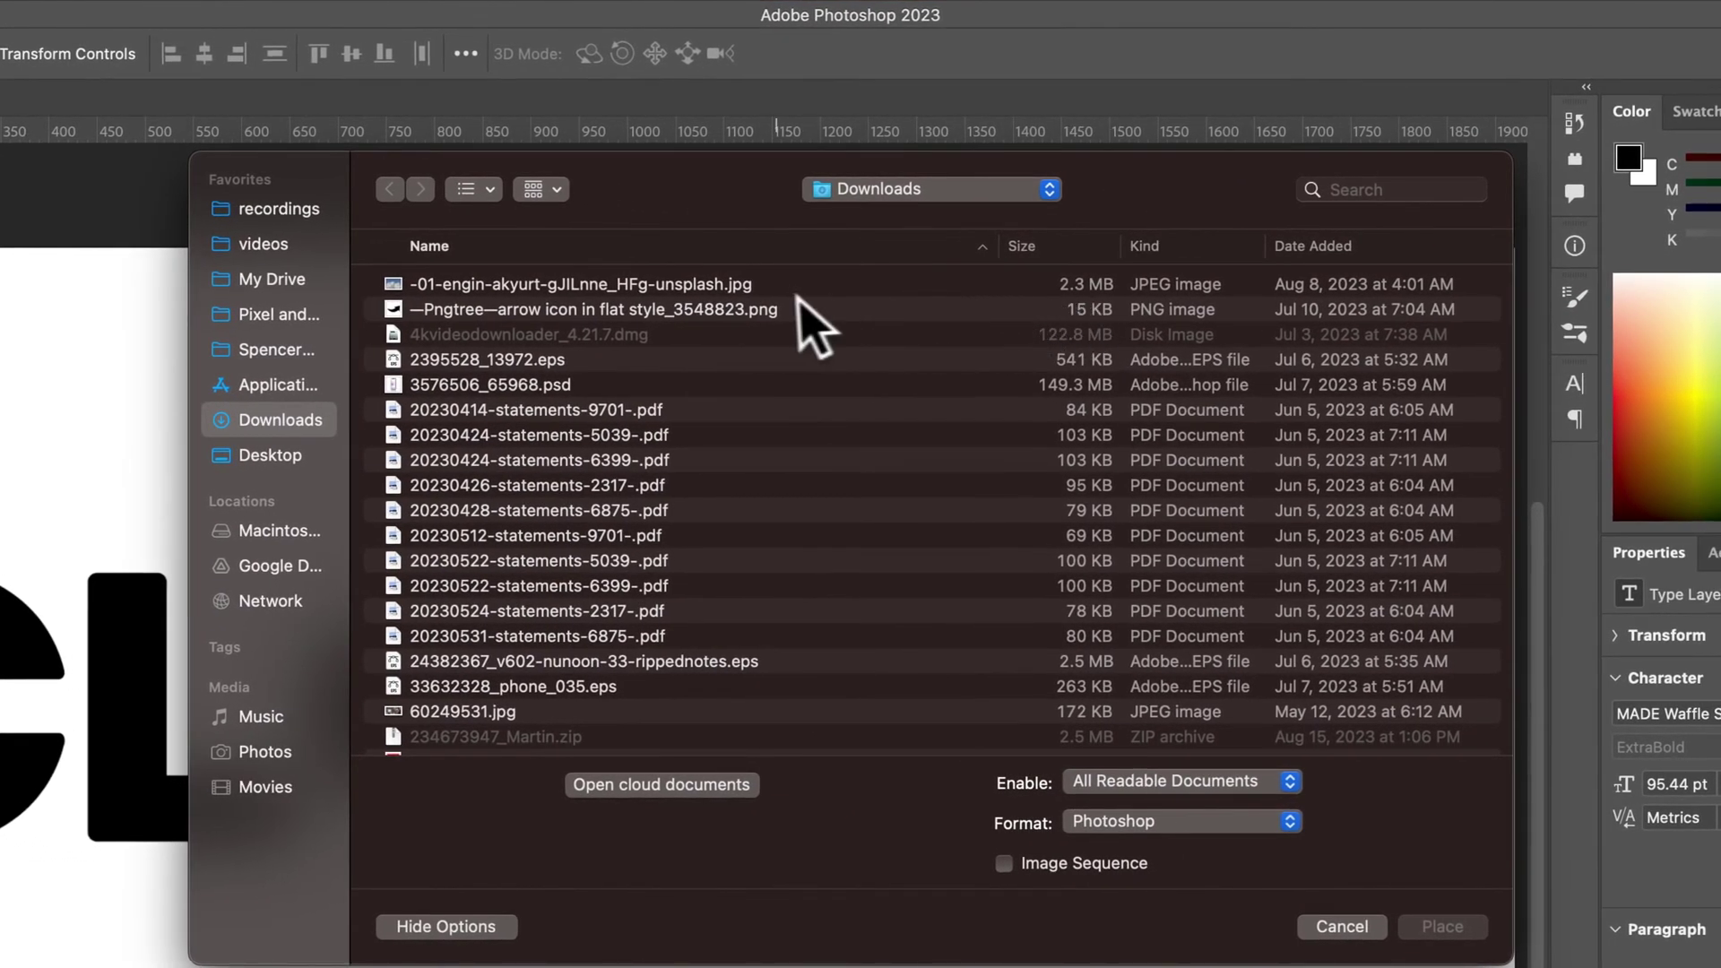
click(463, 283)
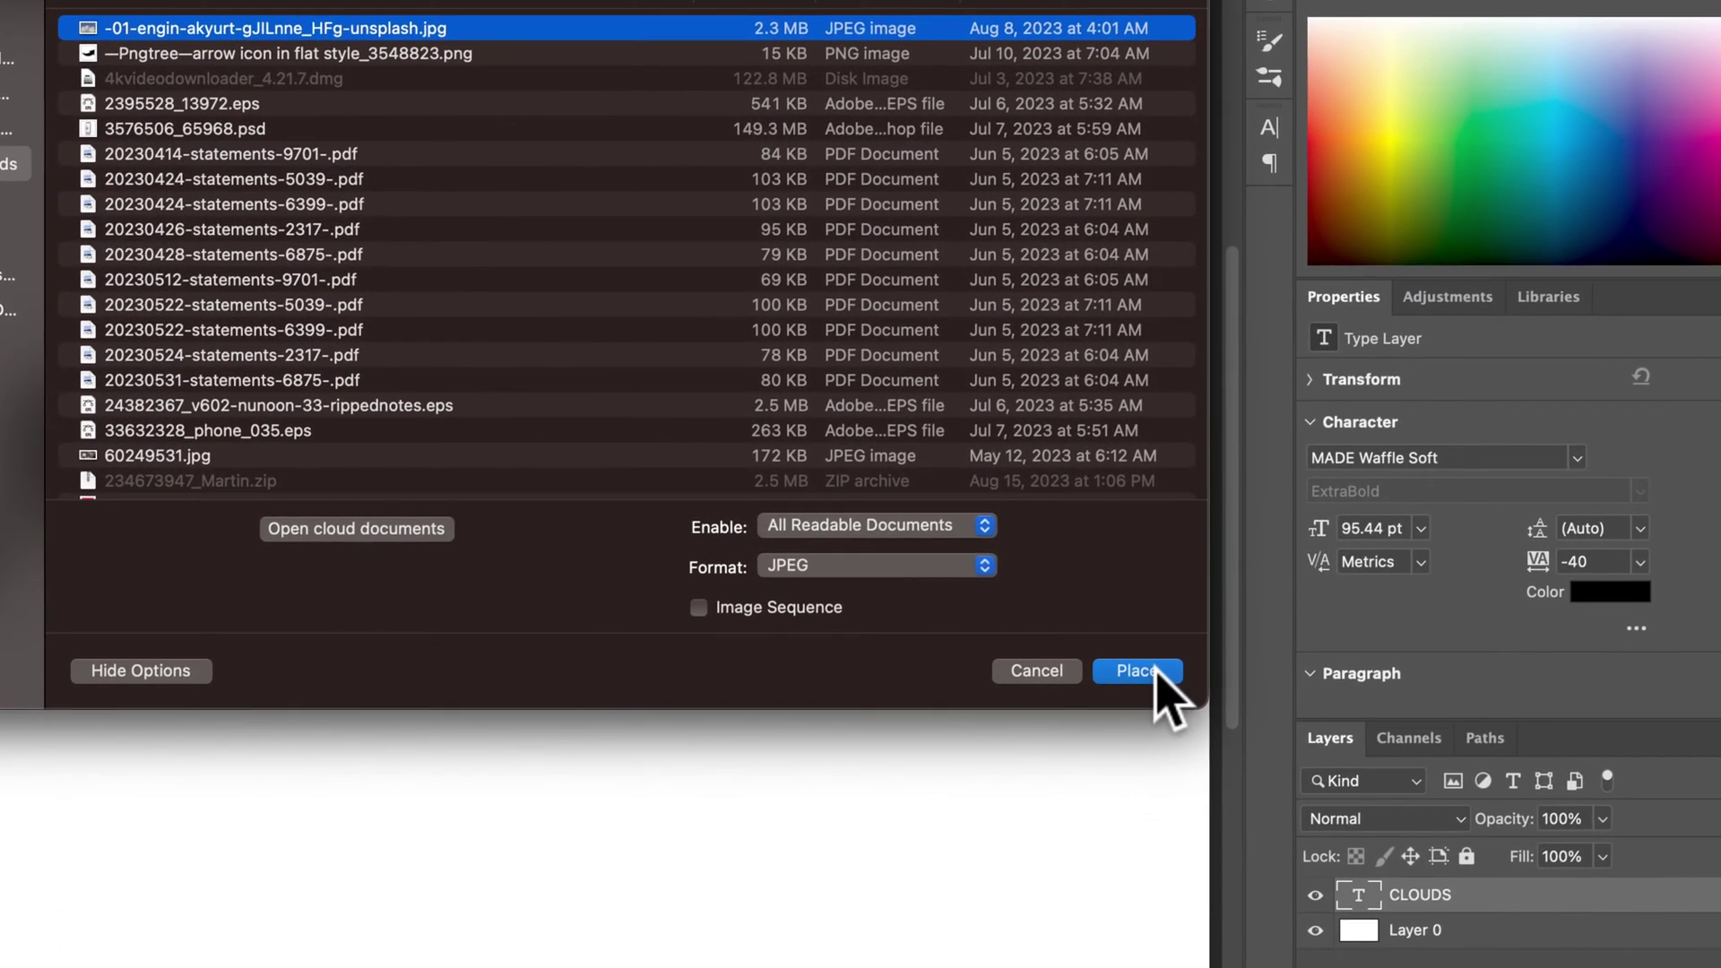
click(1154, 671)
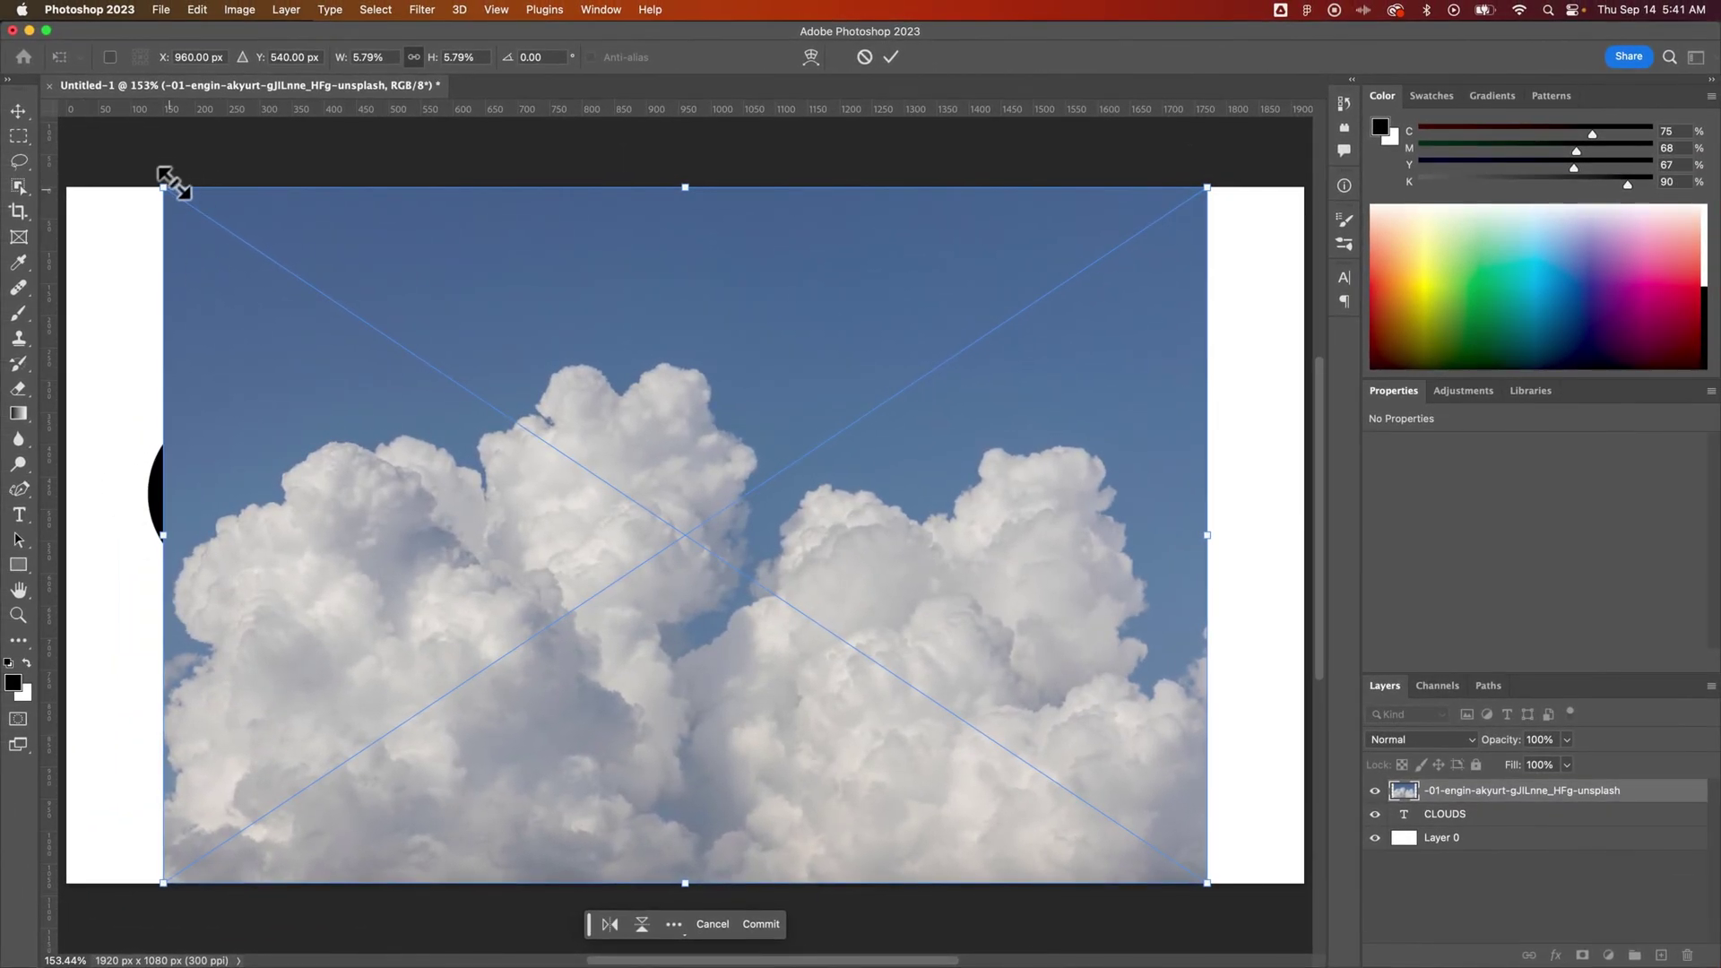
Enlarge the placed cloud photo to 1671 × 1114 px and commit it.
drag(82, 163, 126, 165)
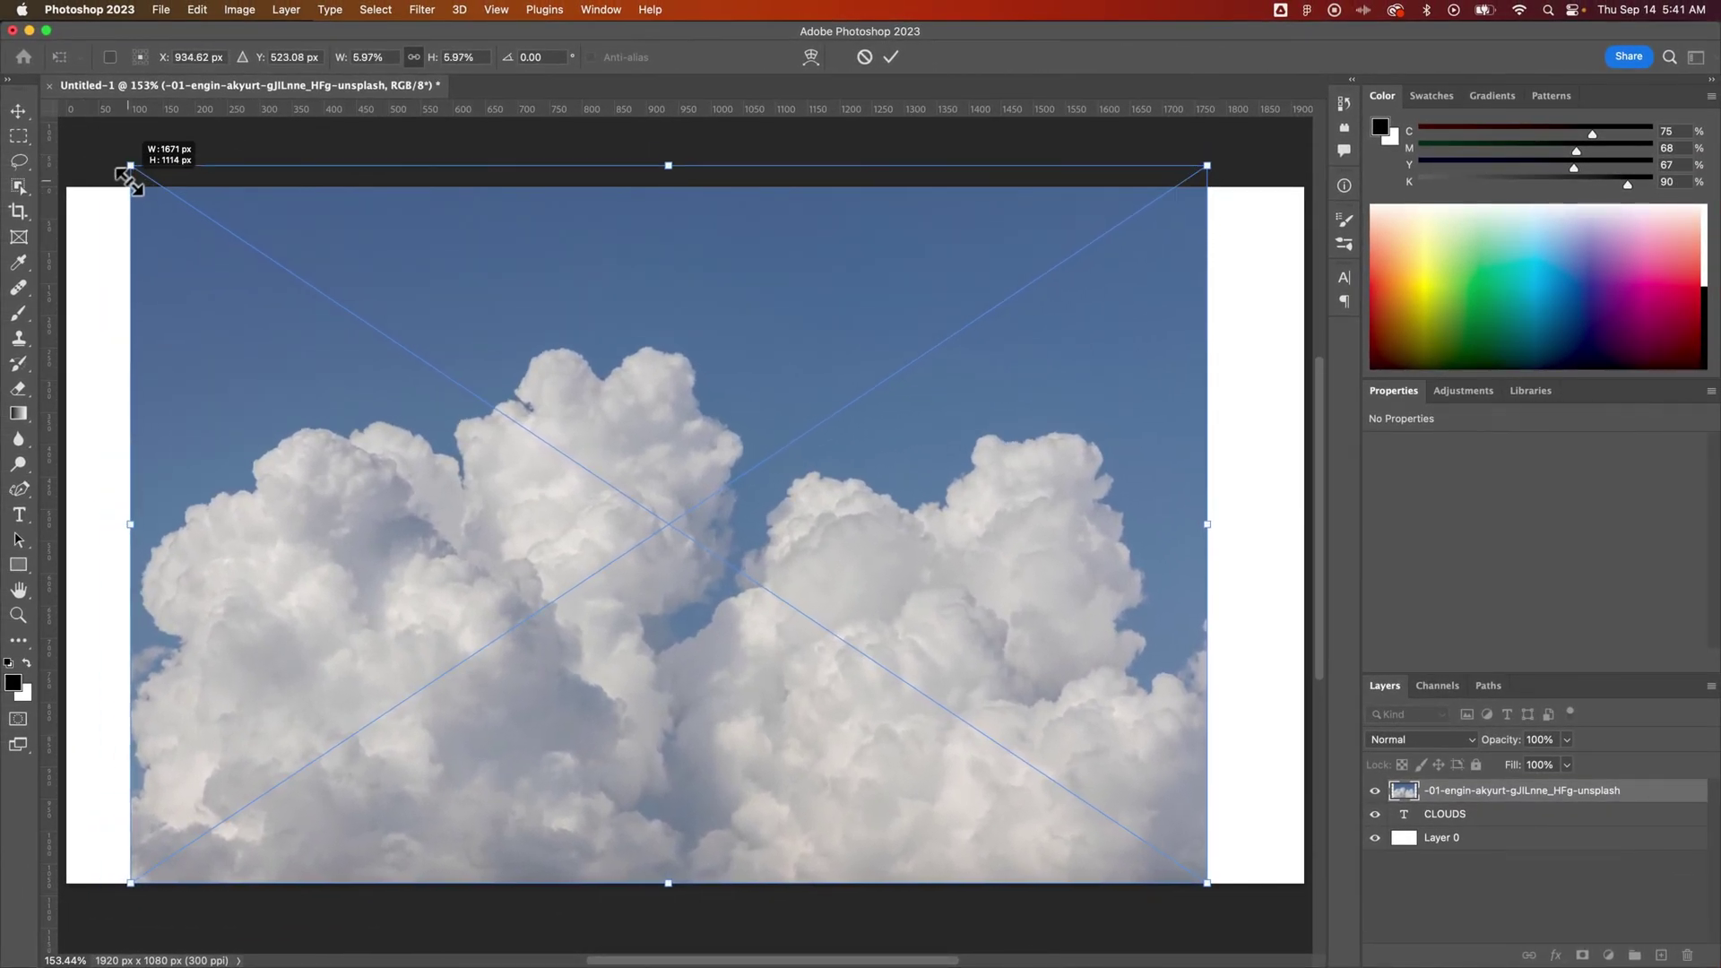
drag(1115, 642, 1123, 608)
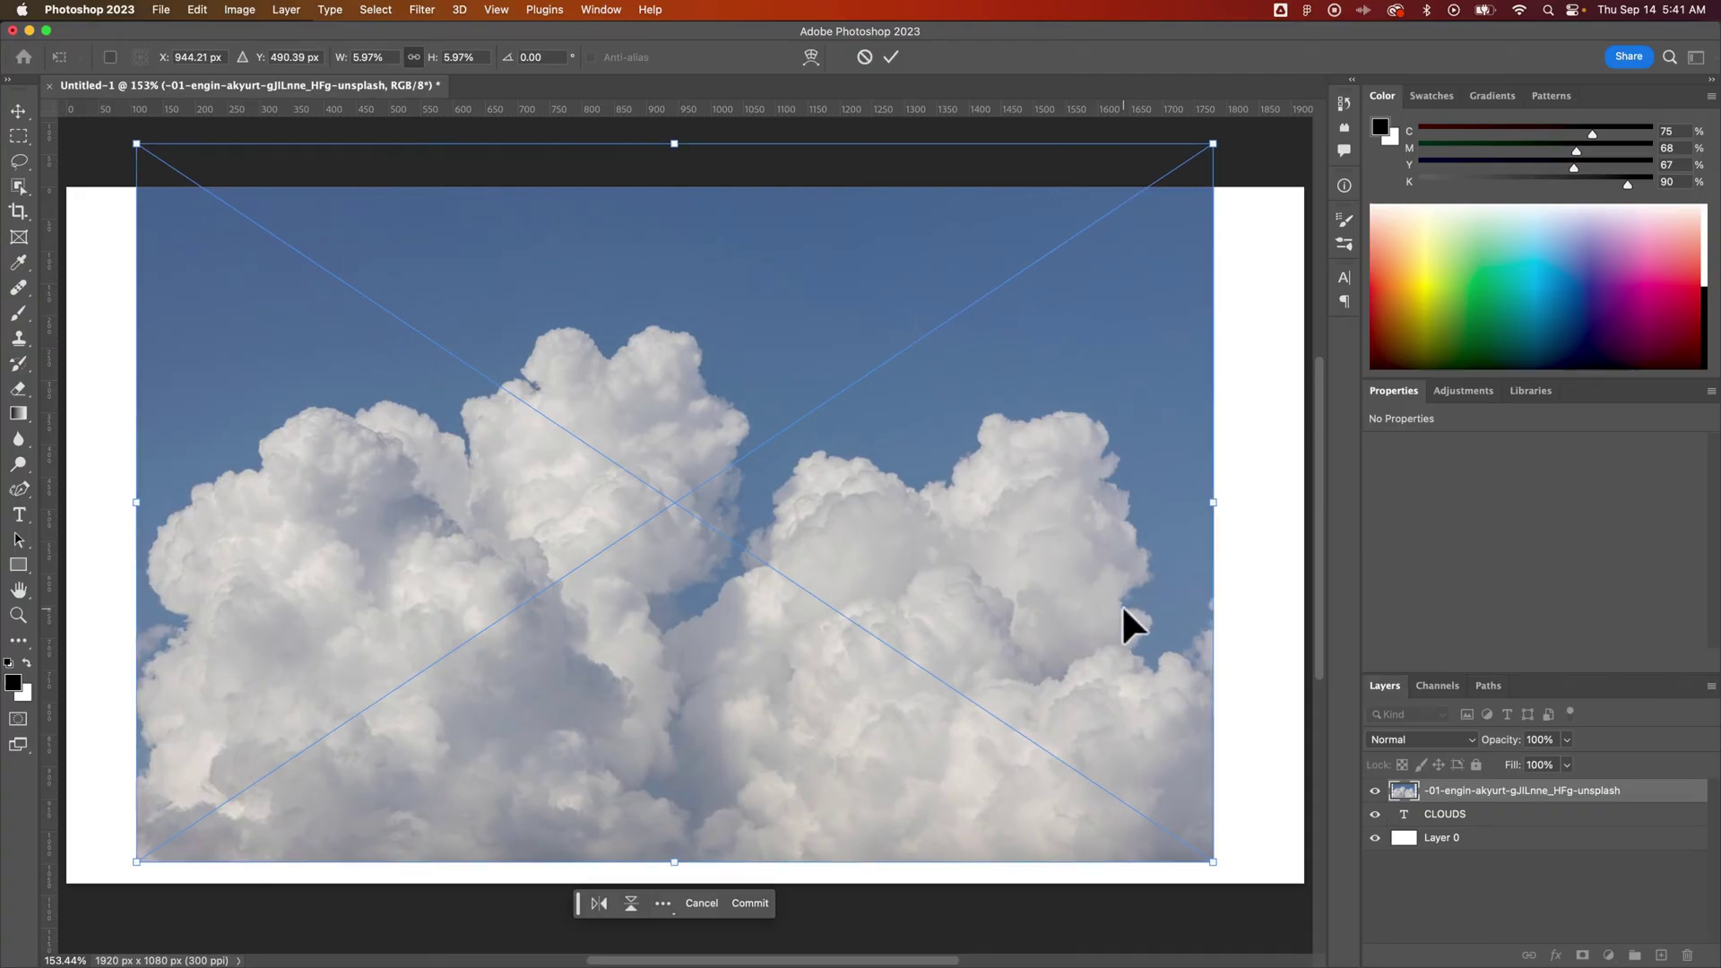
key(Return)
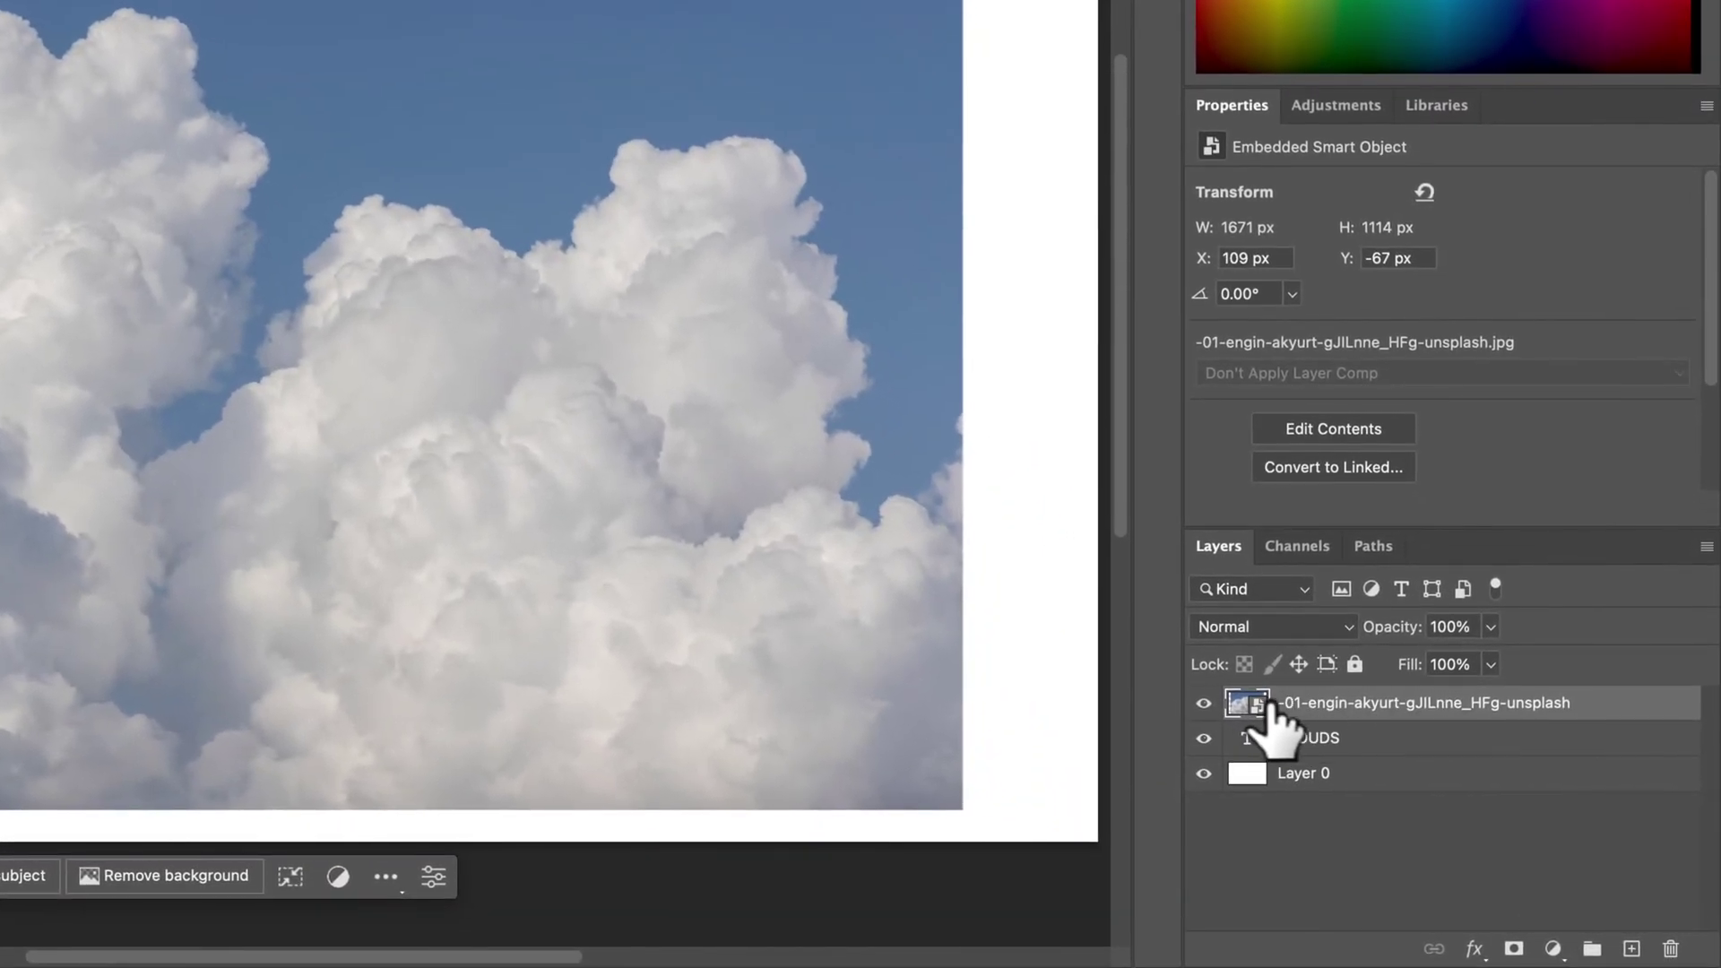
Hide and reshow the cloud photo to check CLOUDS beneath, then reselect the photo layer.
click(1301, 744)
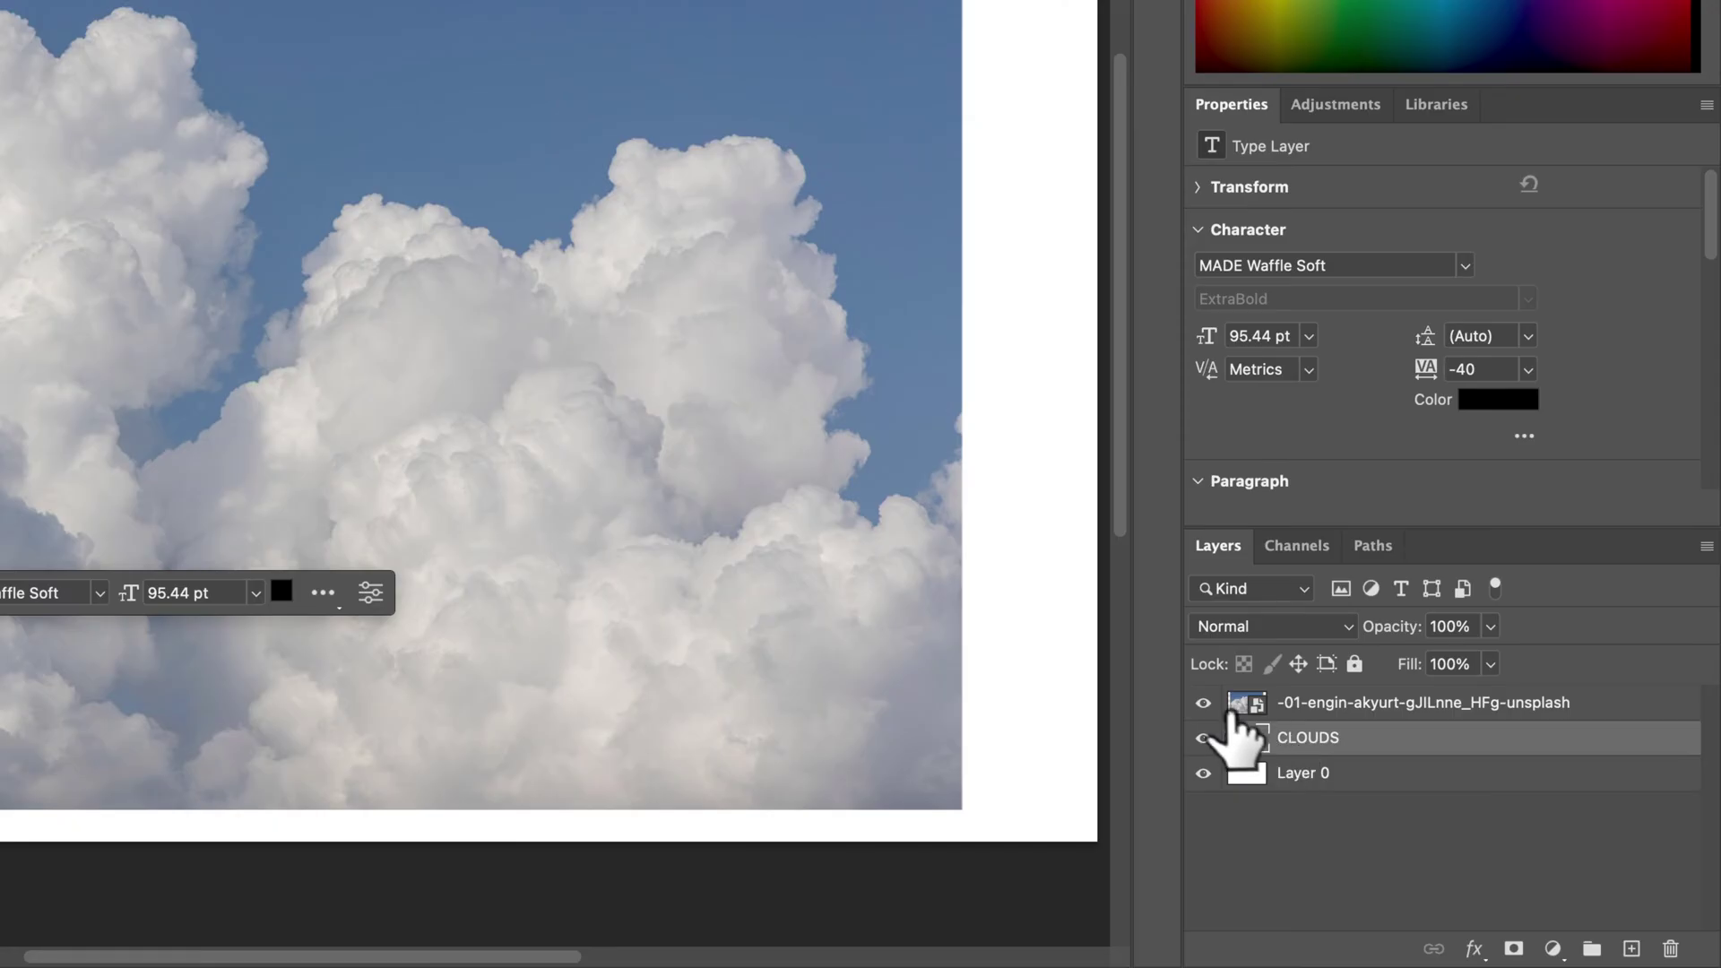
click(1204, 703)
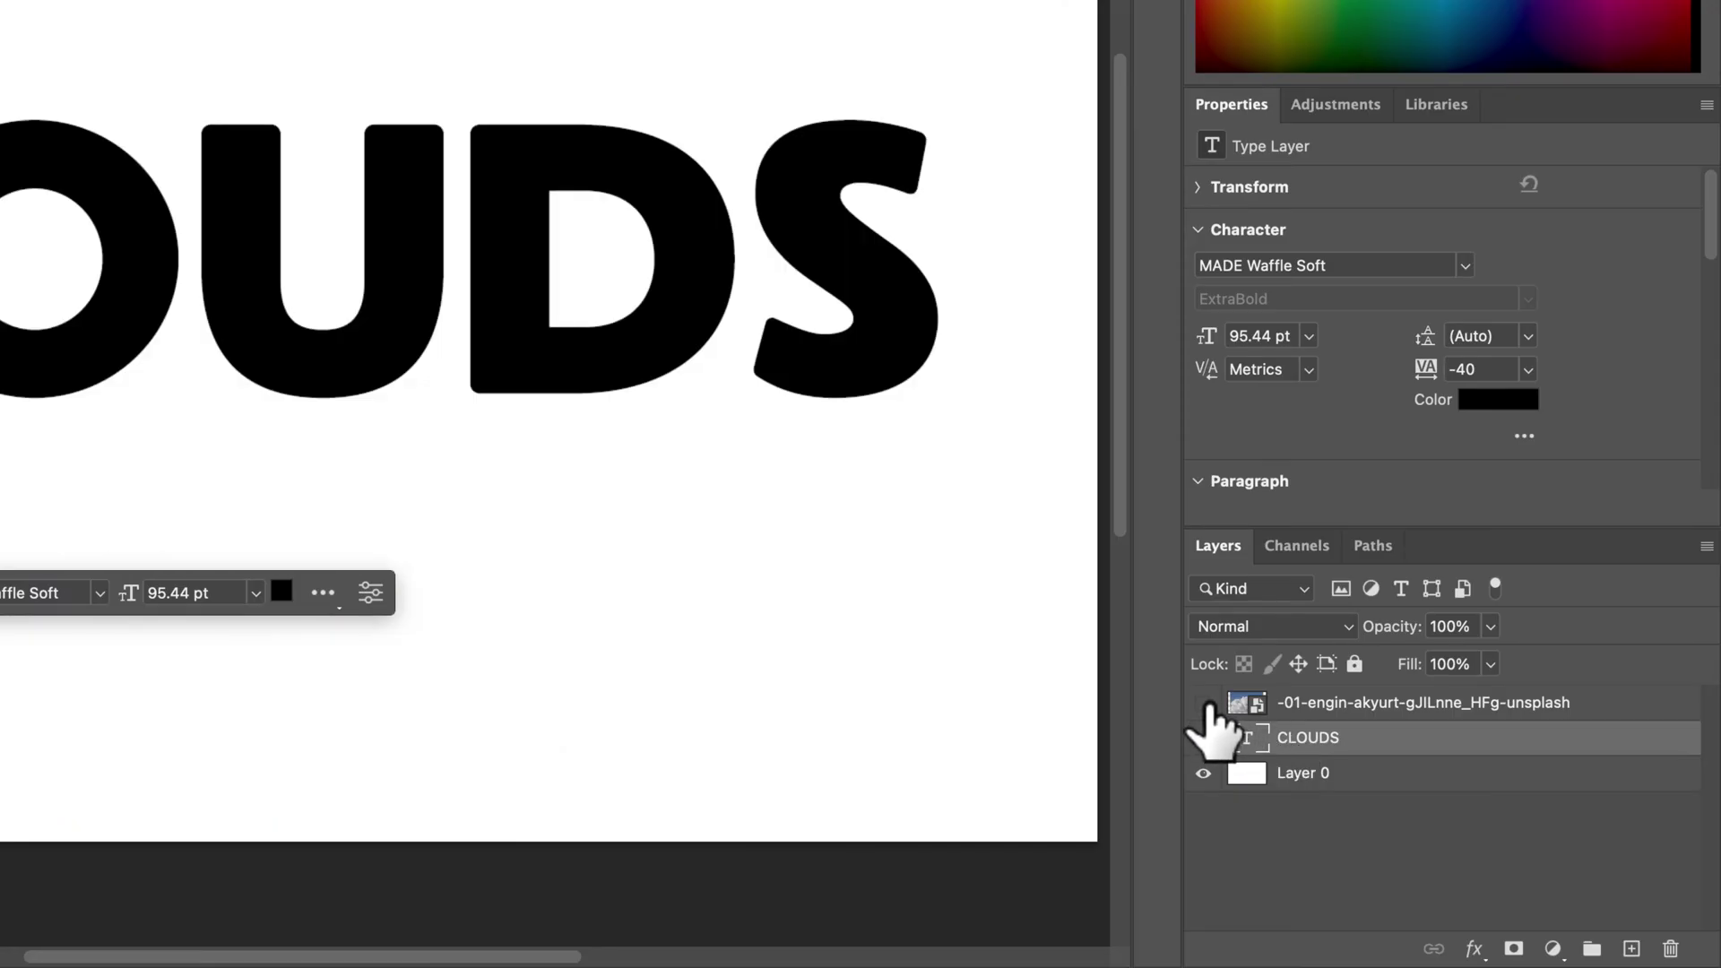
click(1203, 703)
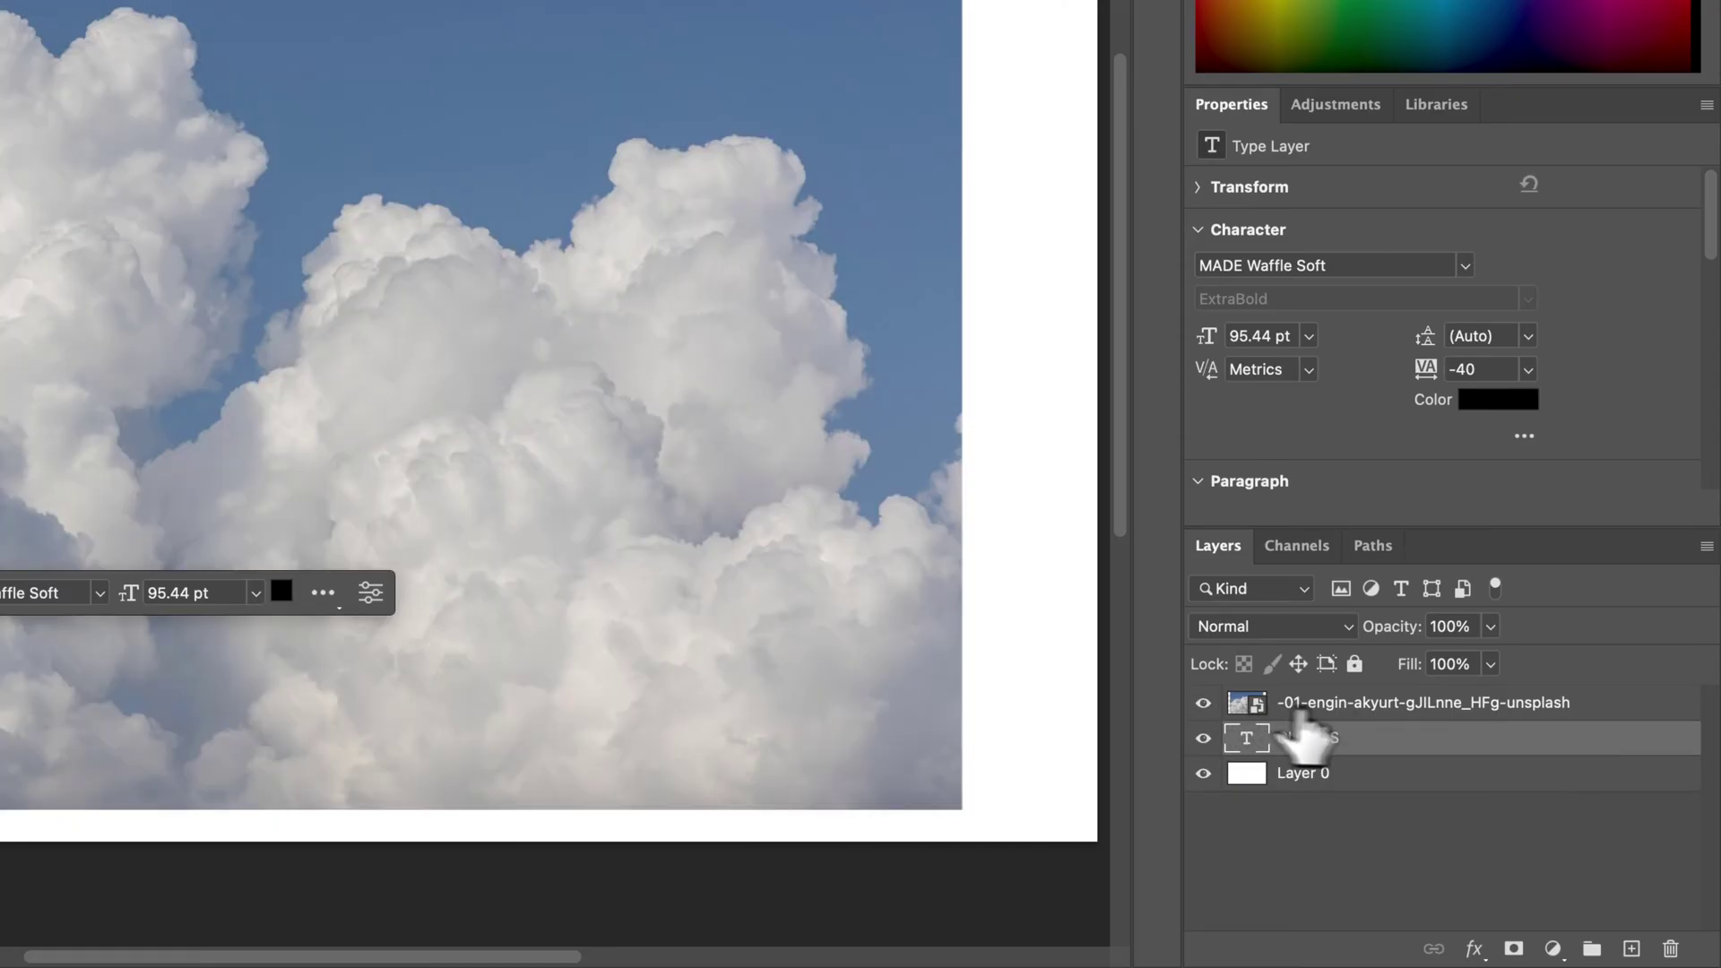
click(1390, 708)
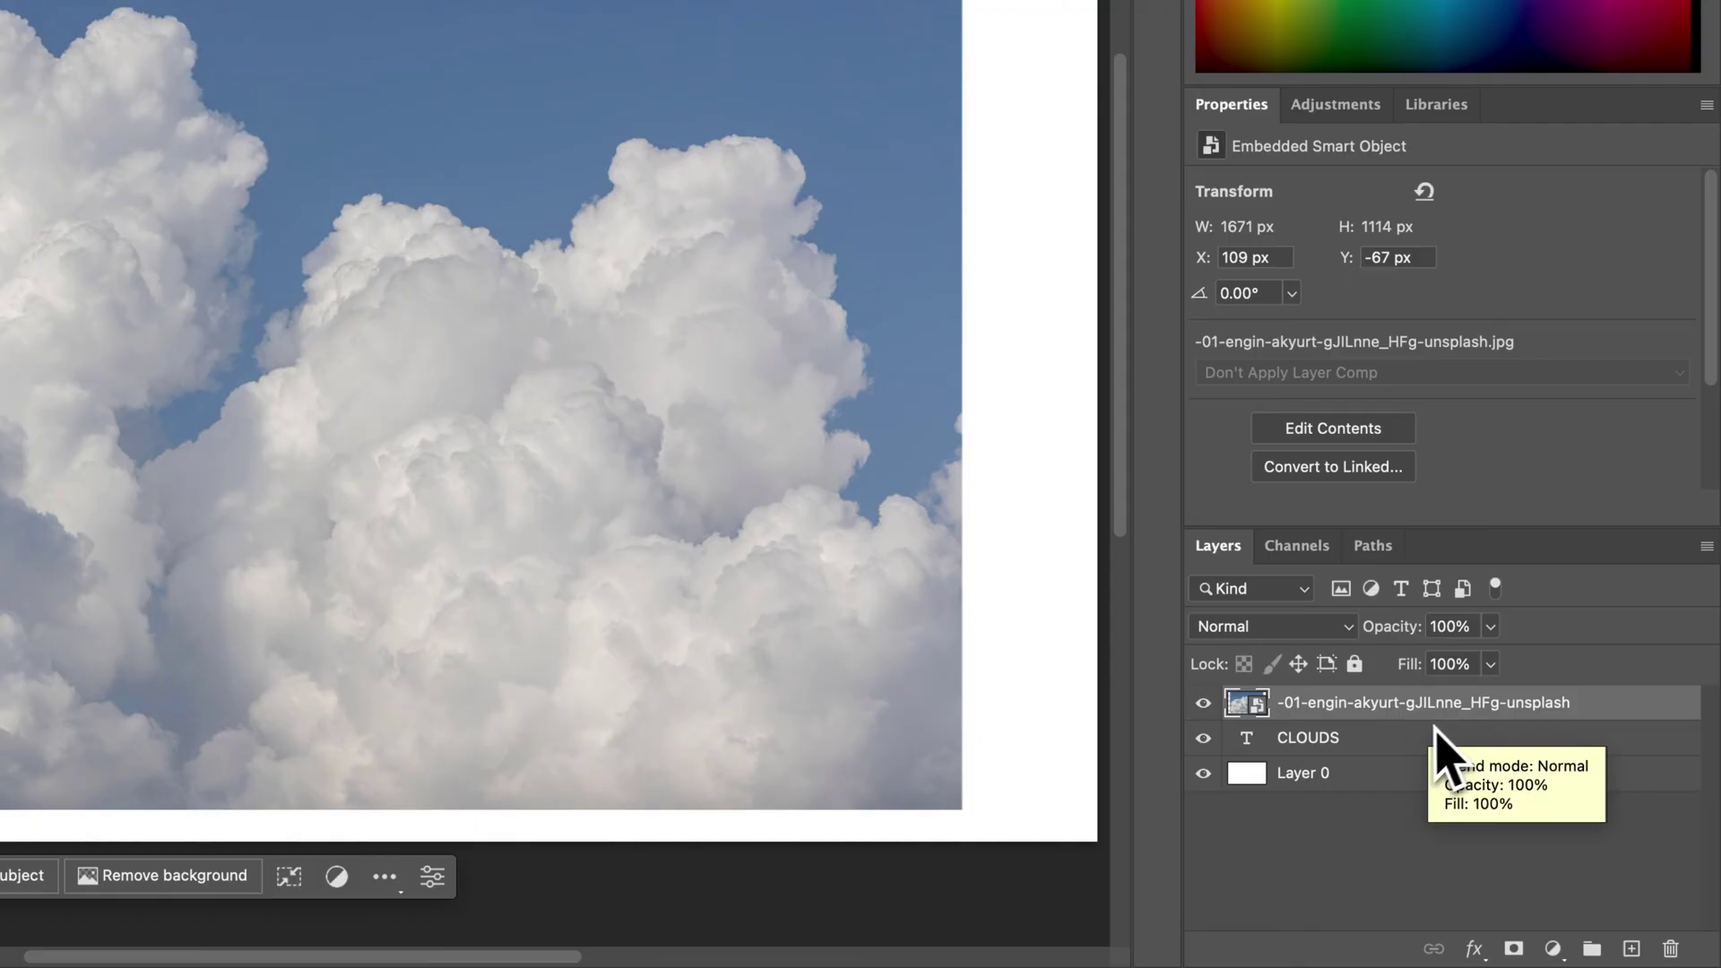
Clip the cloud photo layer to the CLOUDS text layer with a clipping mask.
drag(1377, 728, 1383, 708)
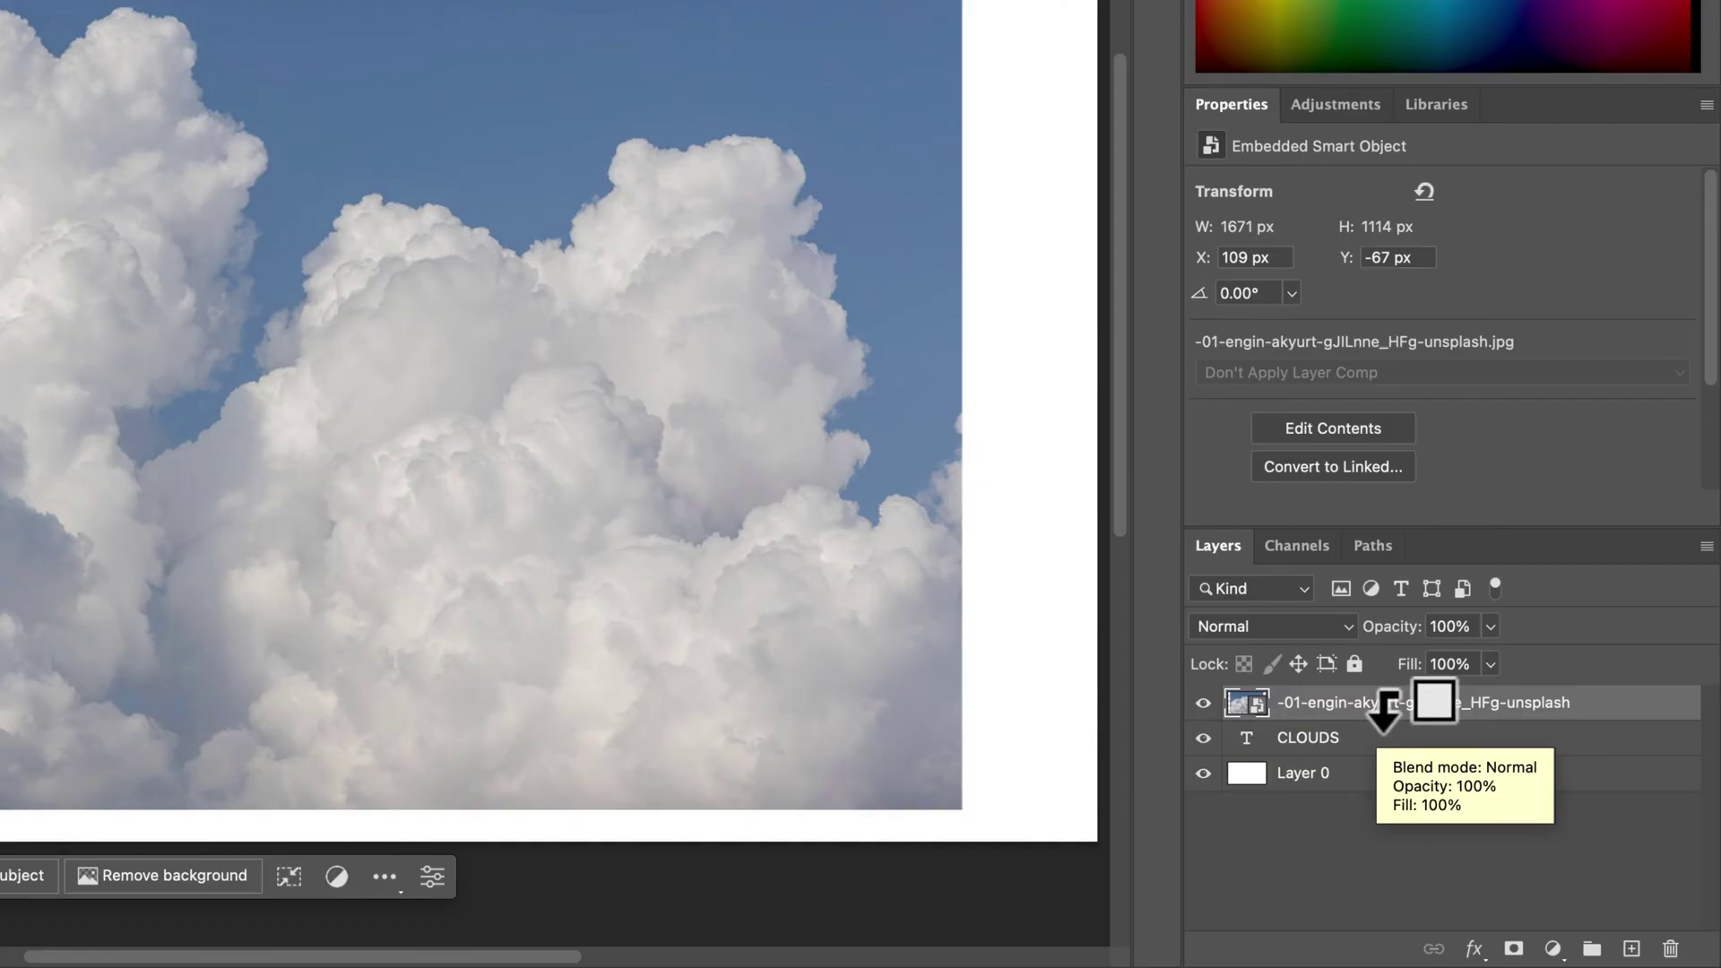
alt+click(1382, 707)
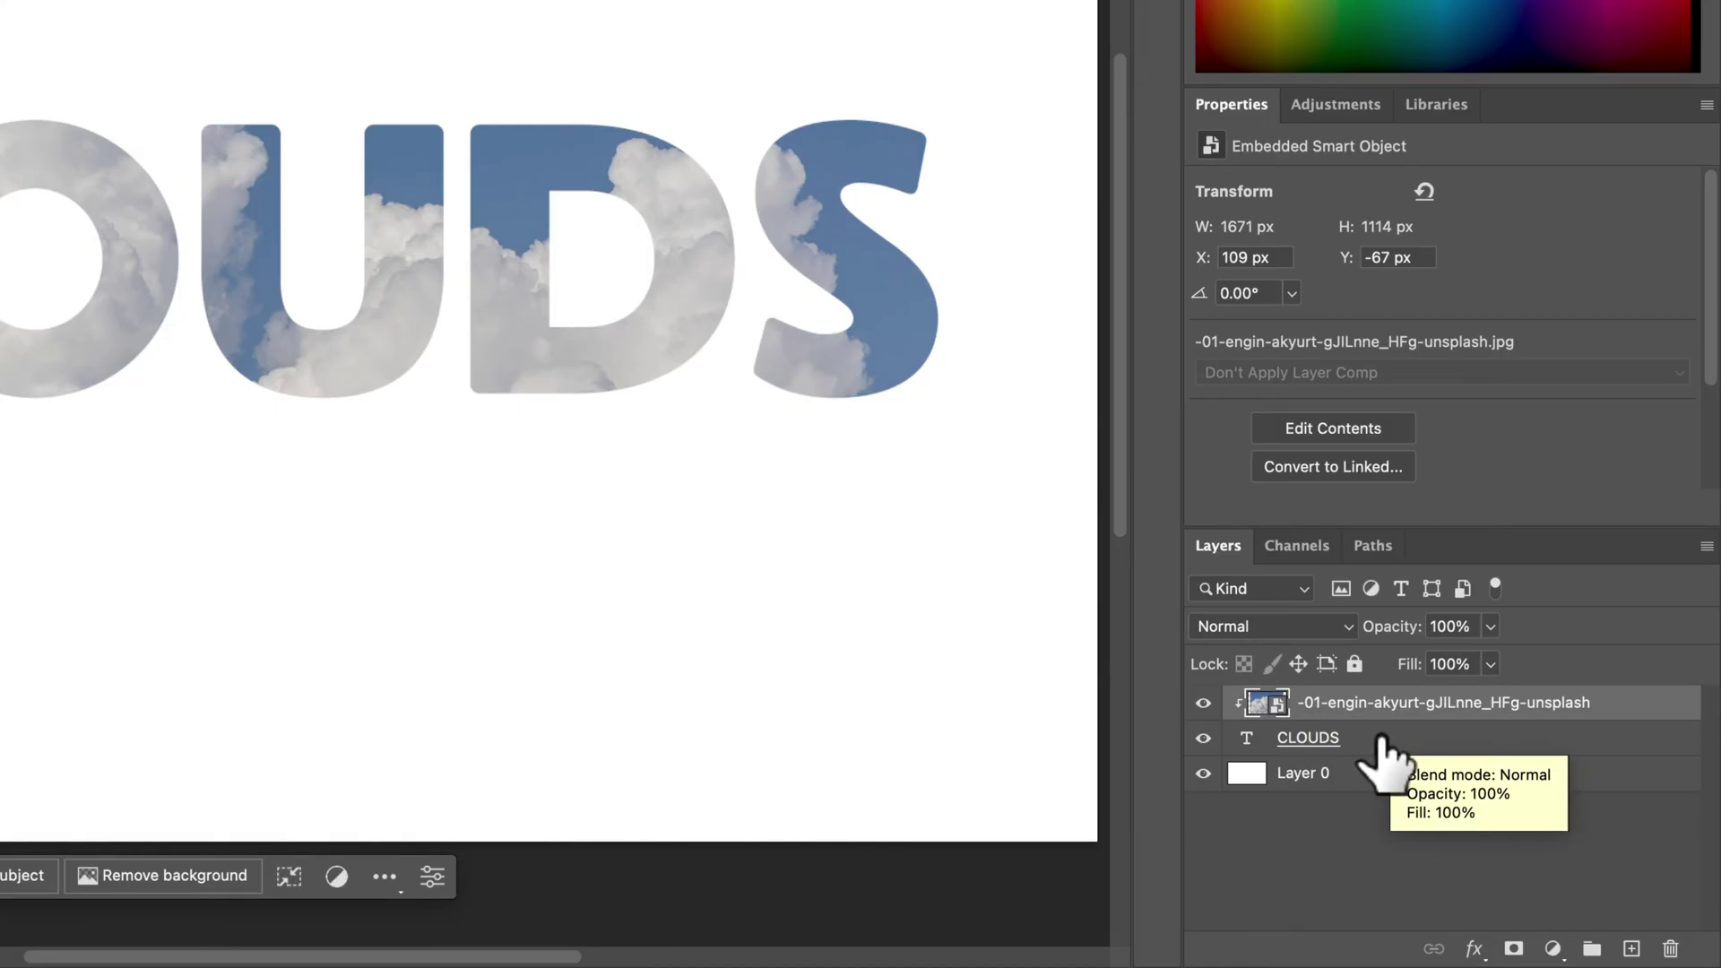
click(1381, 740)
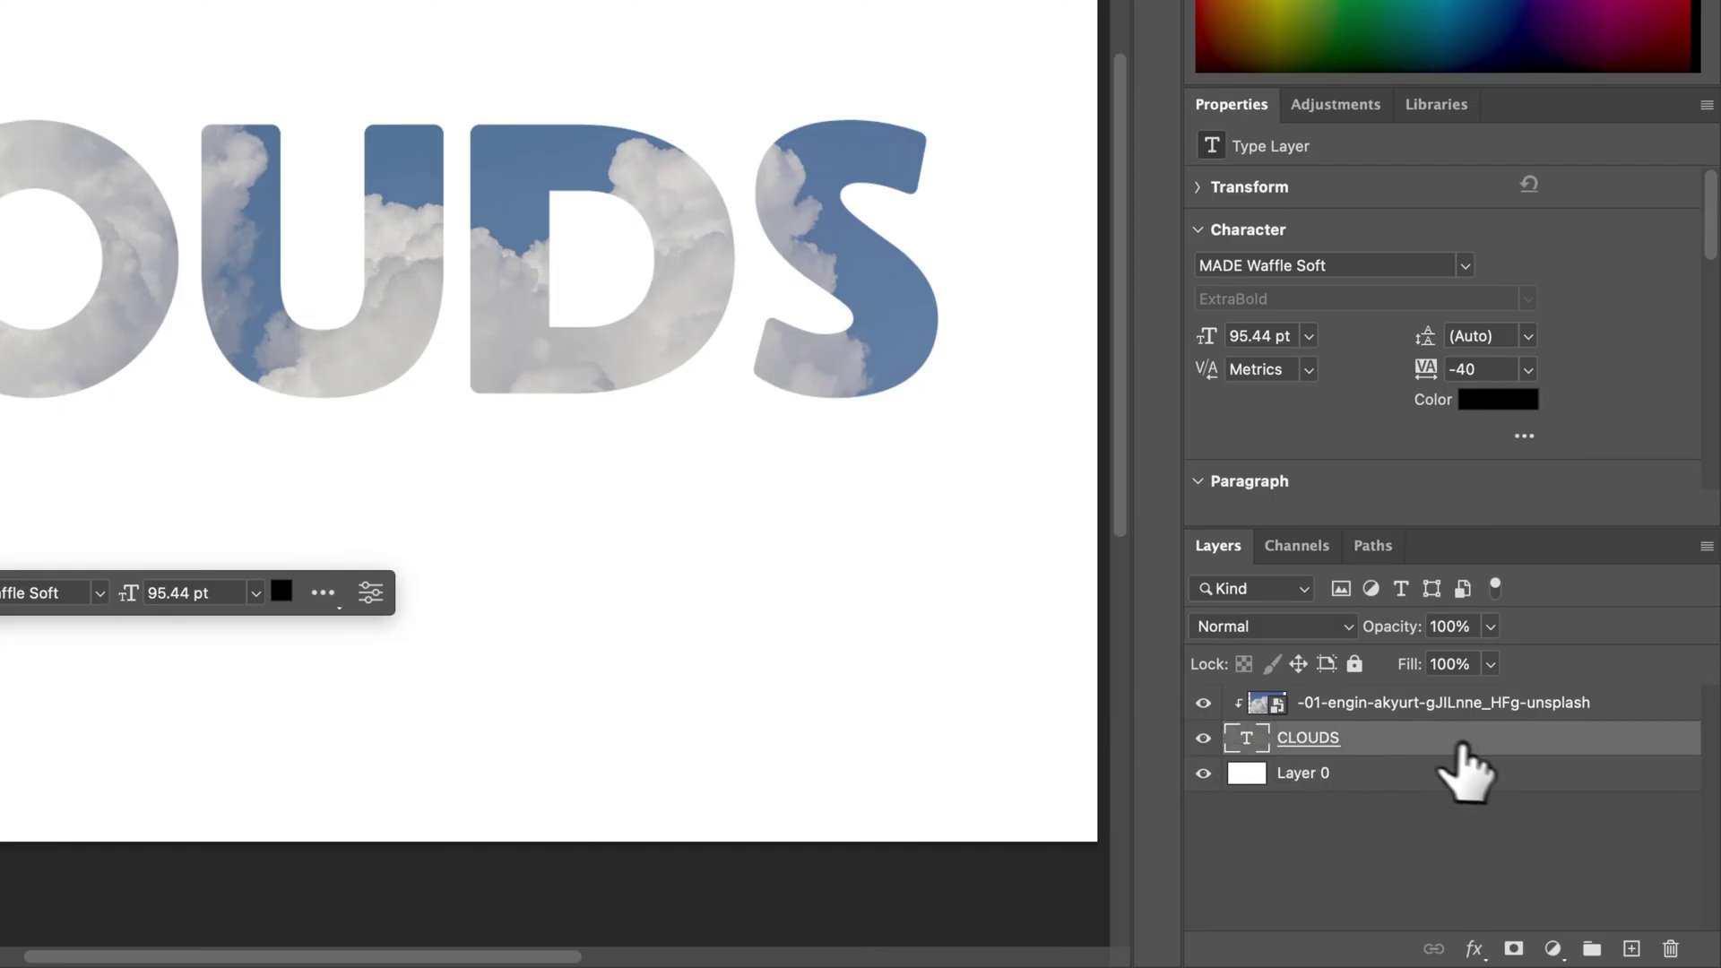
click(1377, 708)
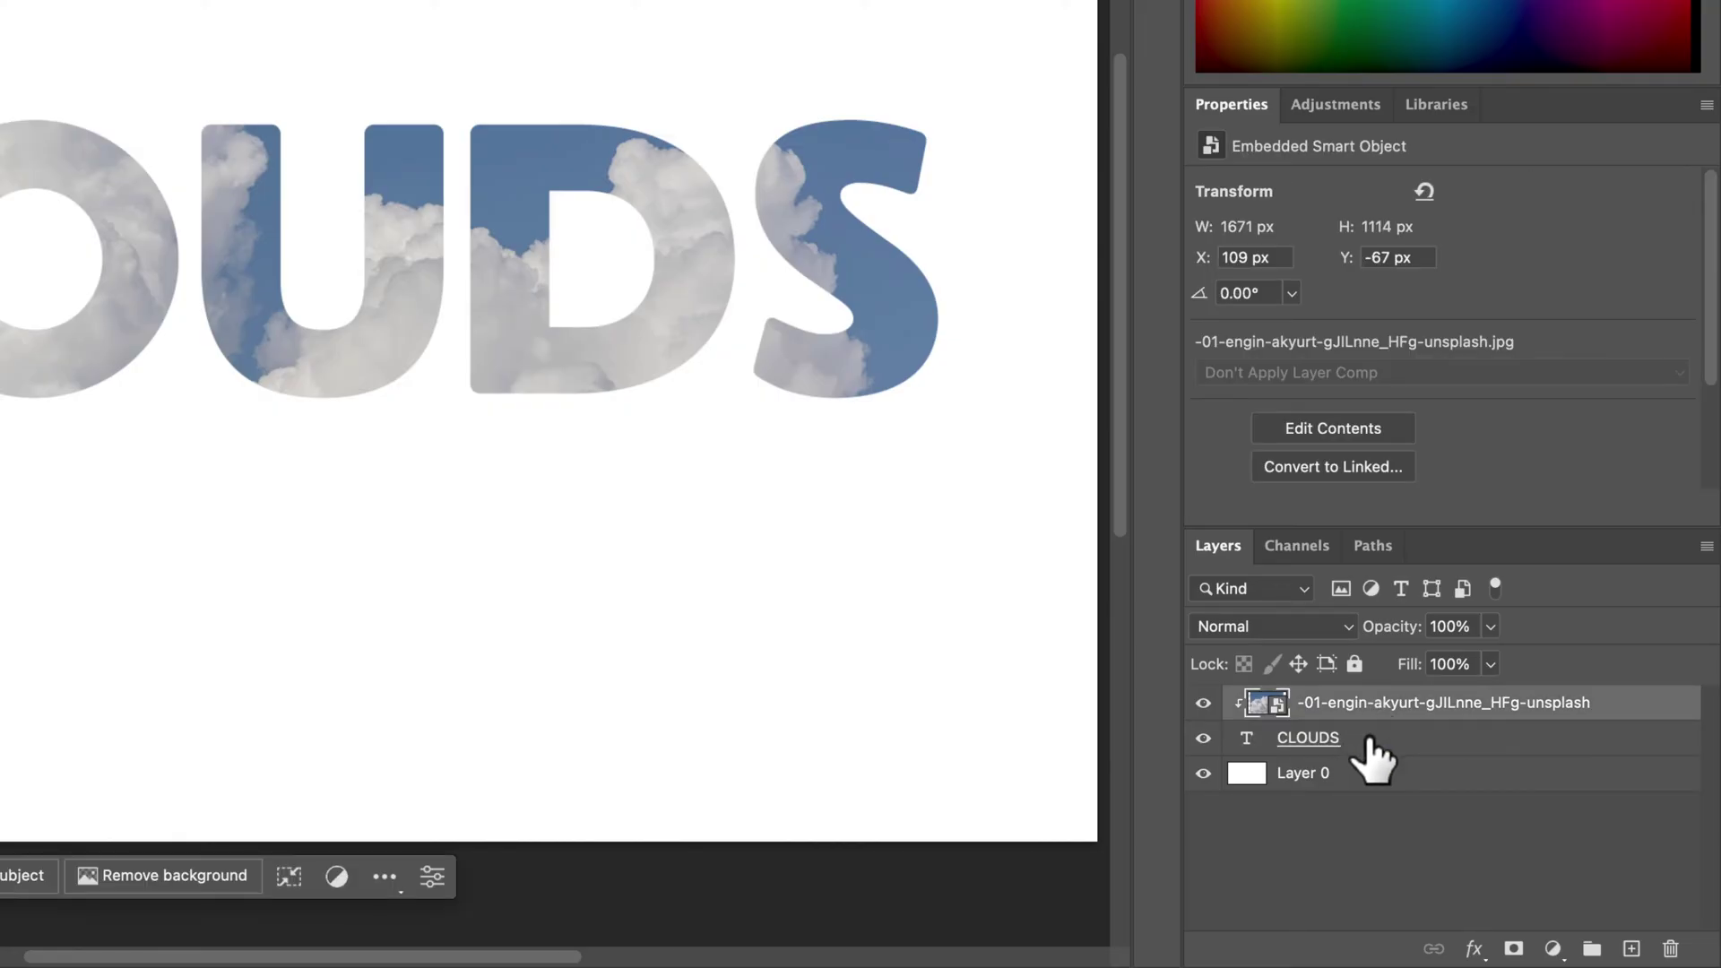
Retype CLOUDS over the existing text, commit the edit, and put the word into Free Transform.
click(1349, 738)
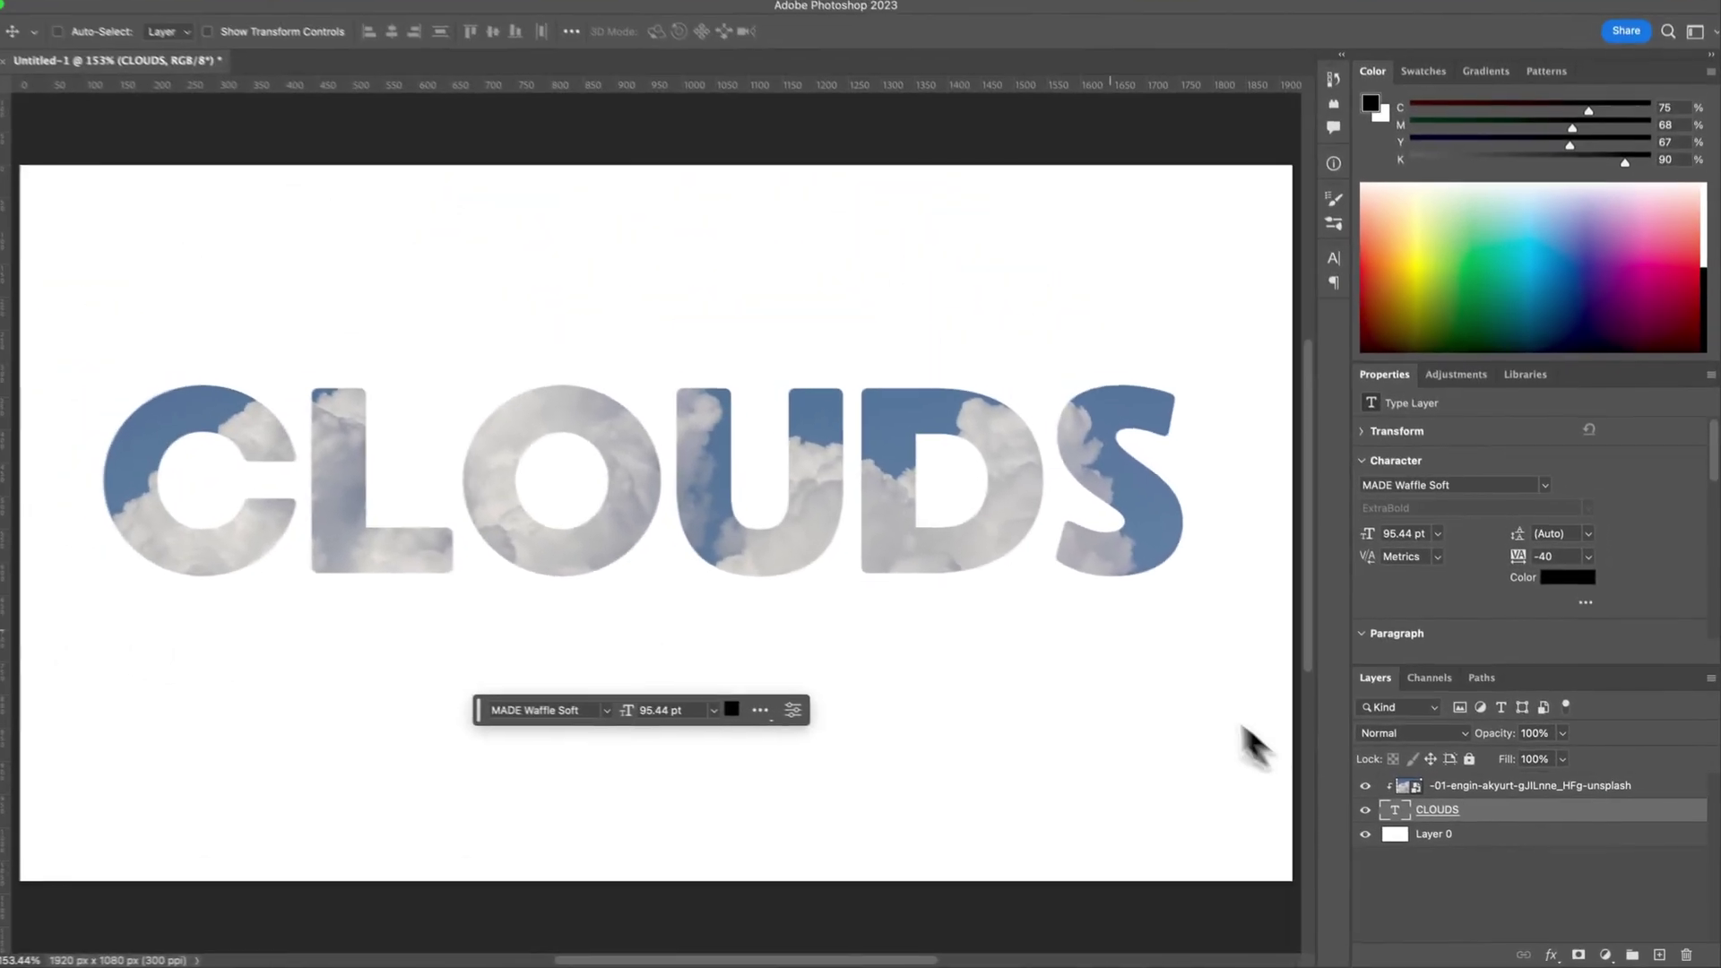
click(508, 204)
key(super+a)
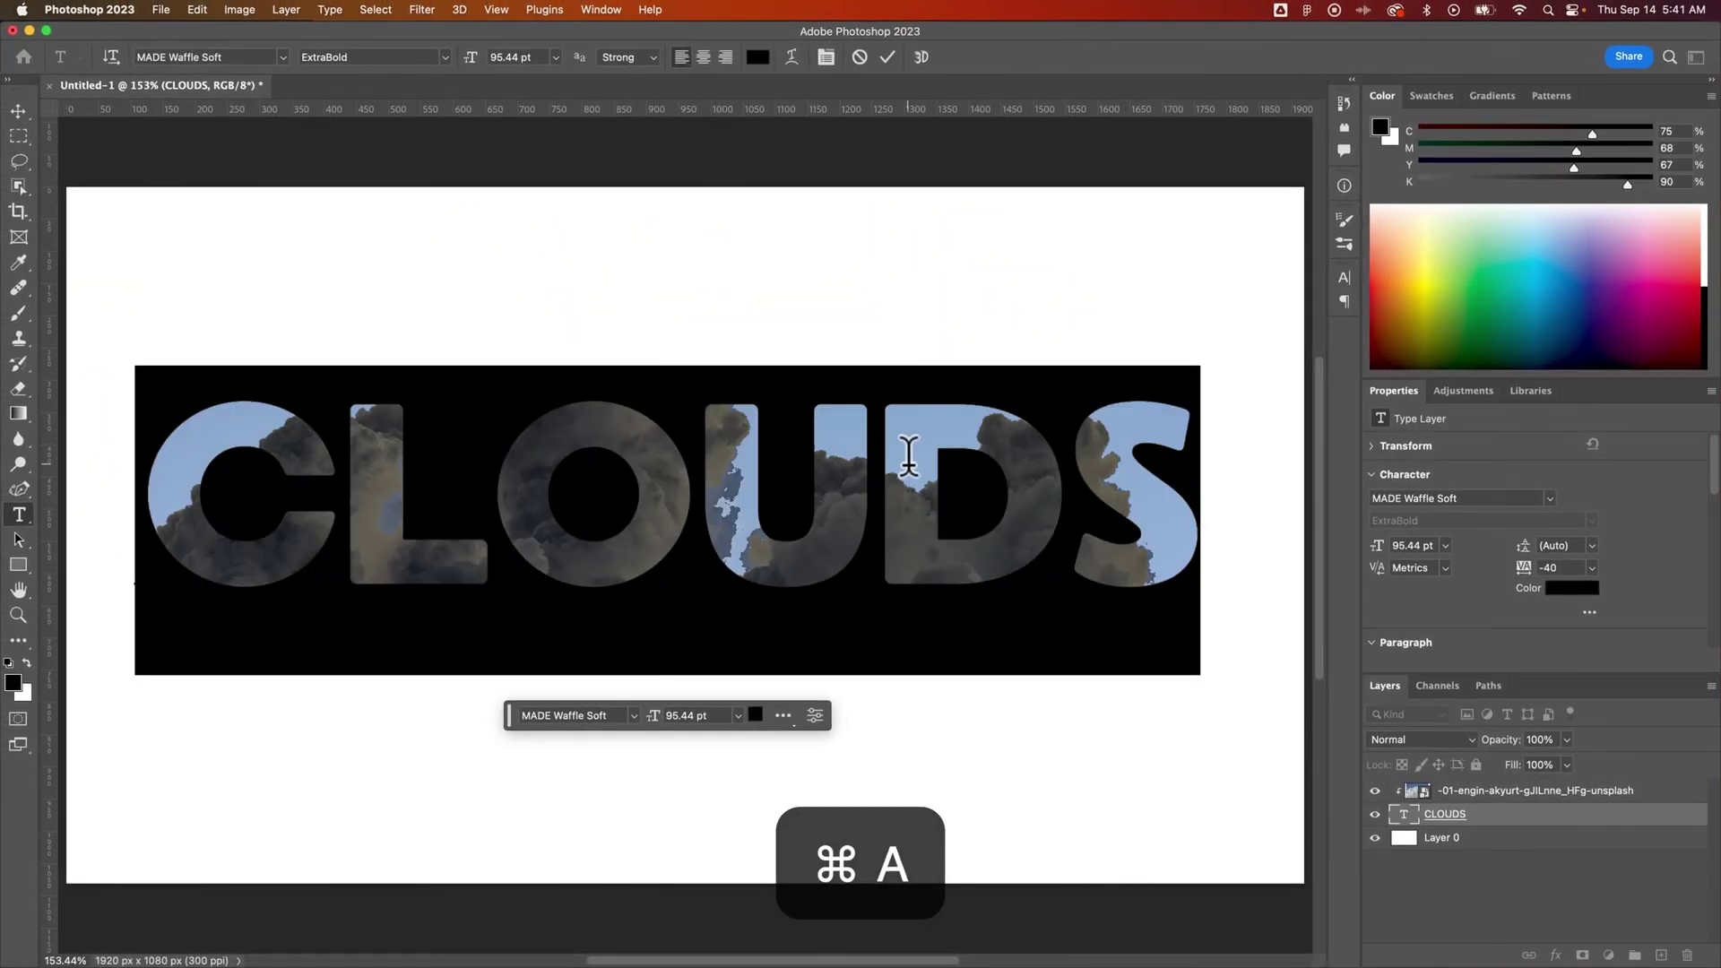
text(CLOUD)
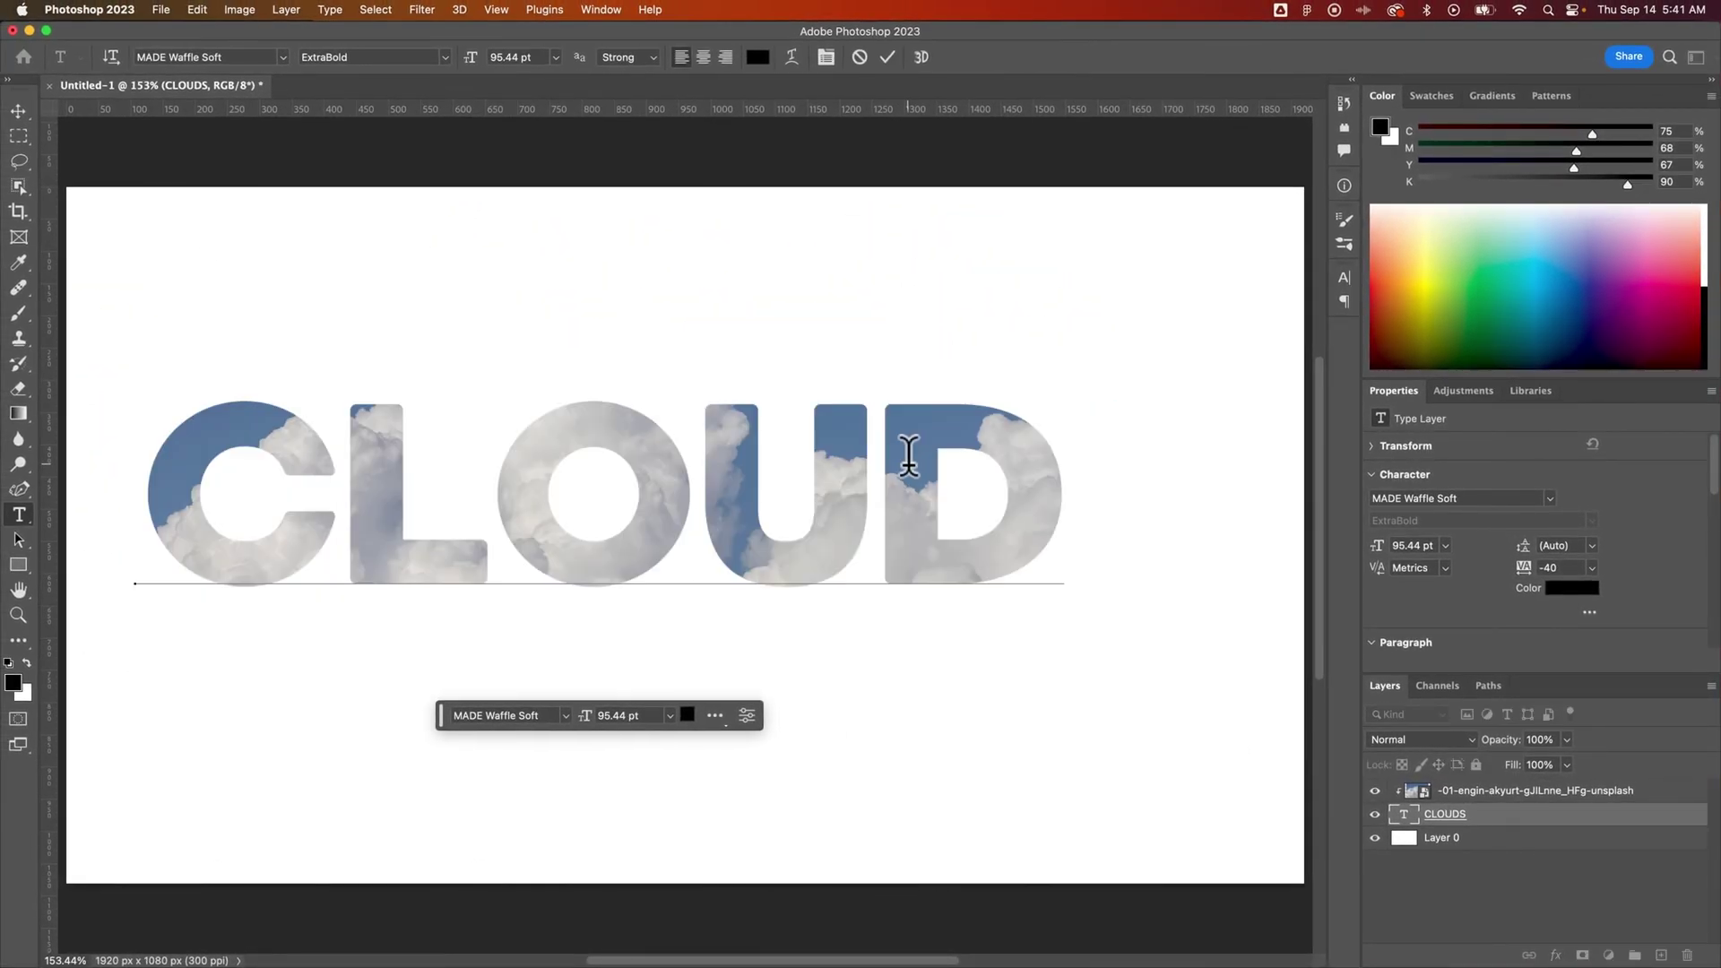
text(S)
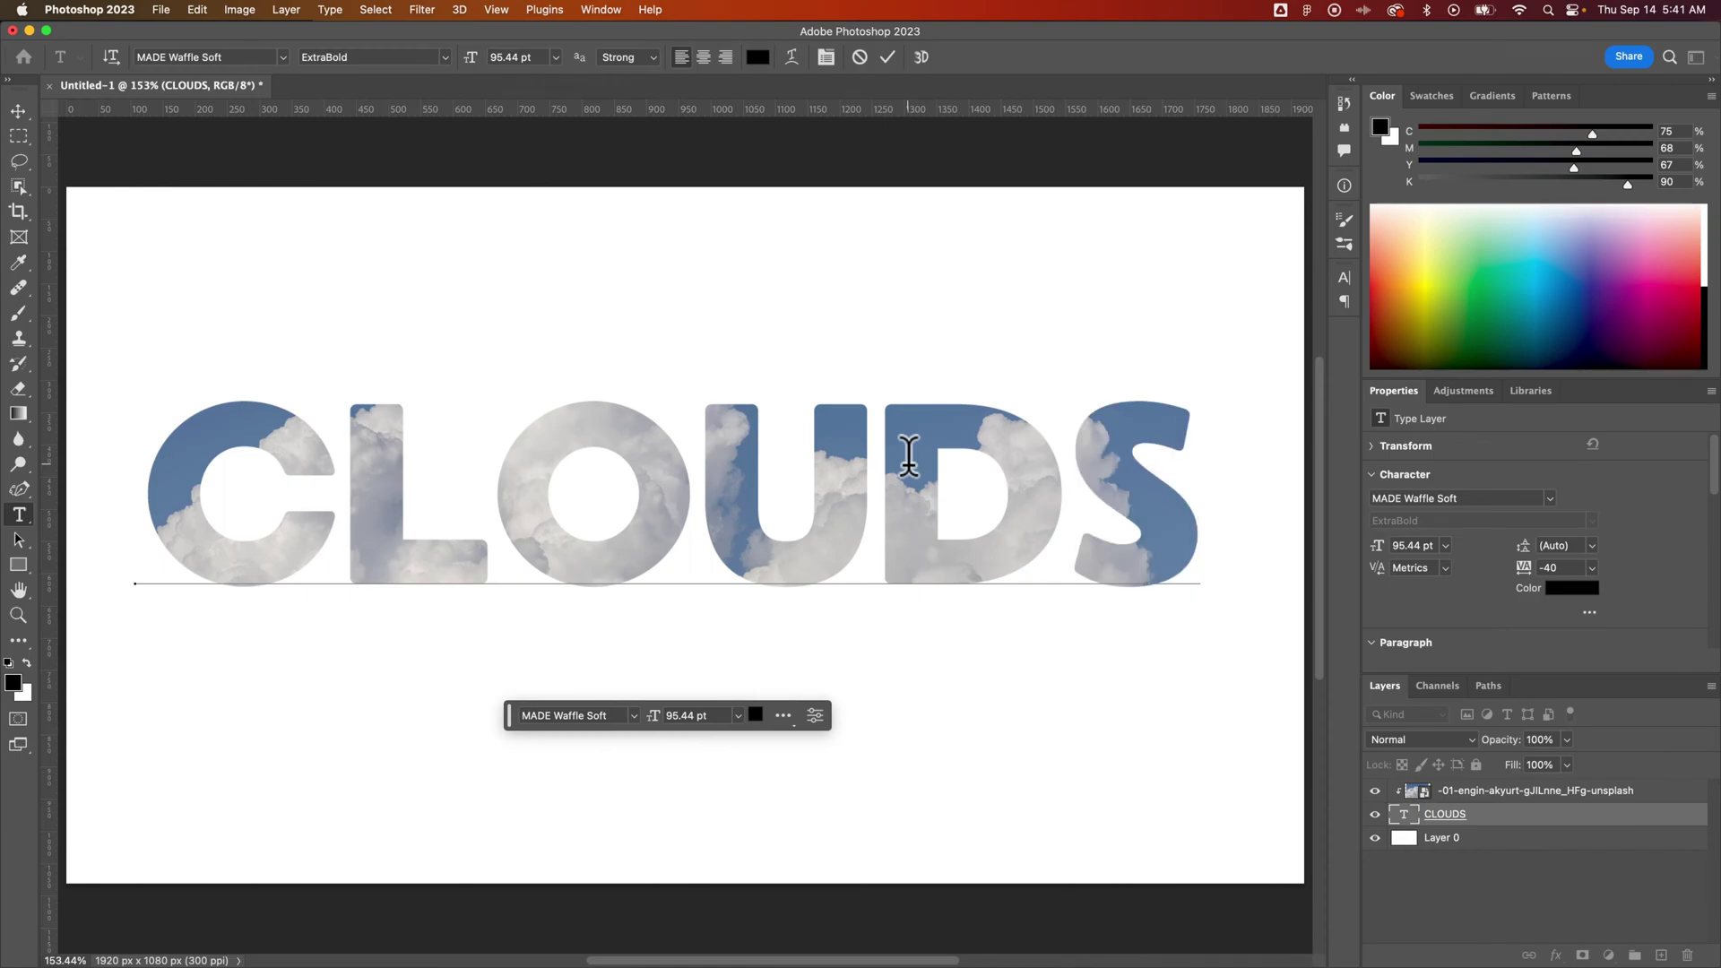
drag(1057, 455, 36, 480)
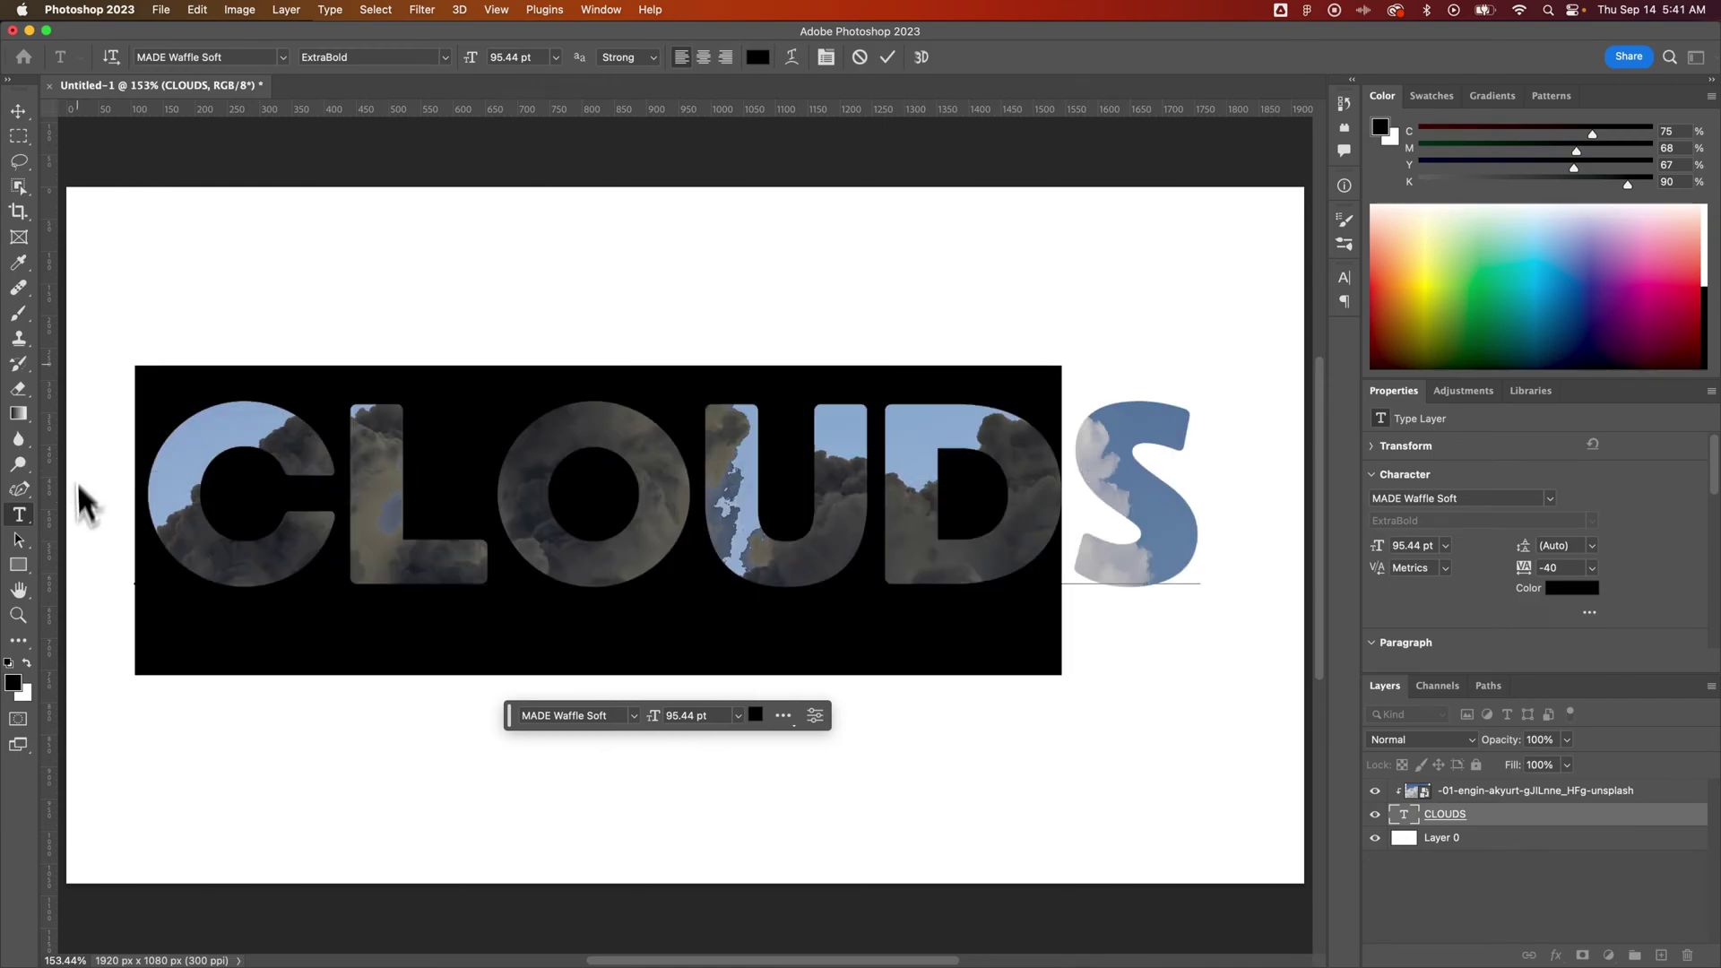
click(19, 112)
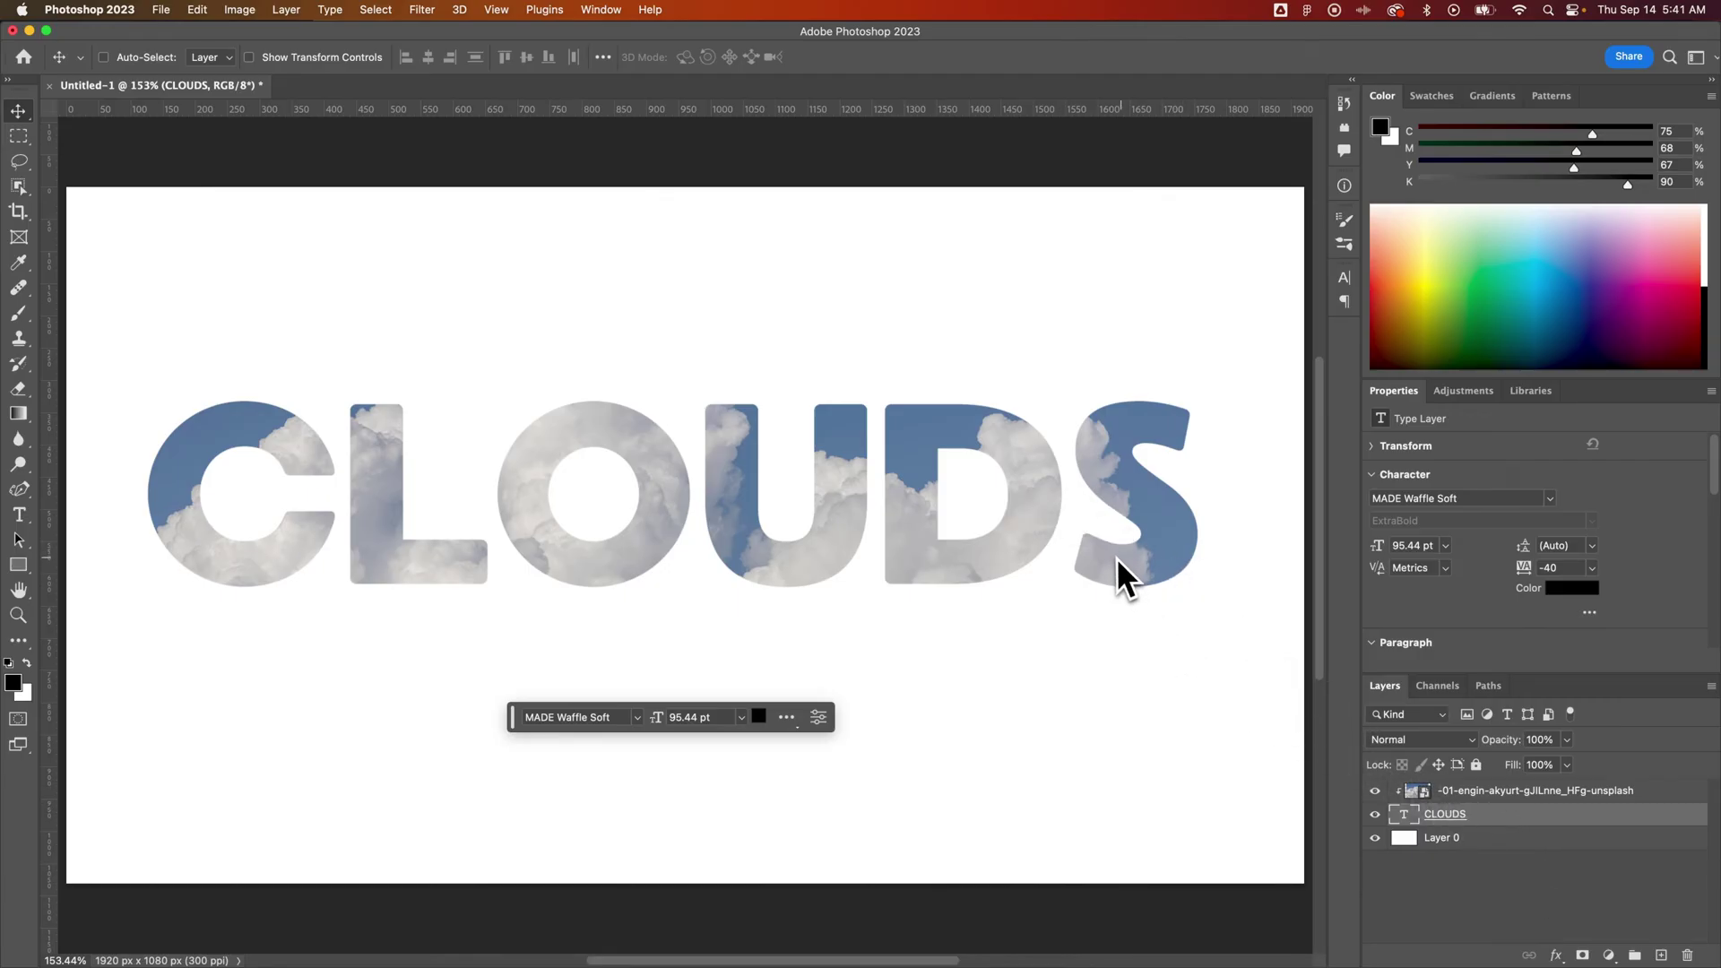
key(super+t)
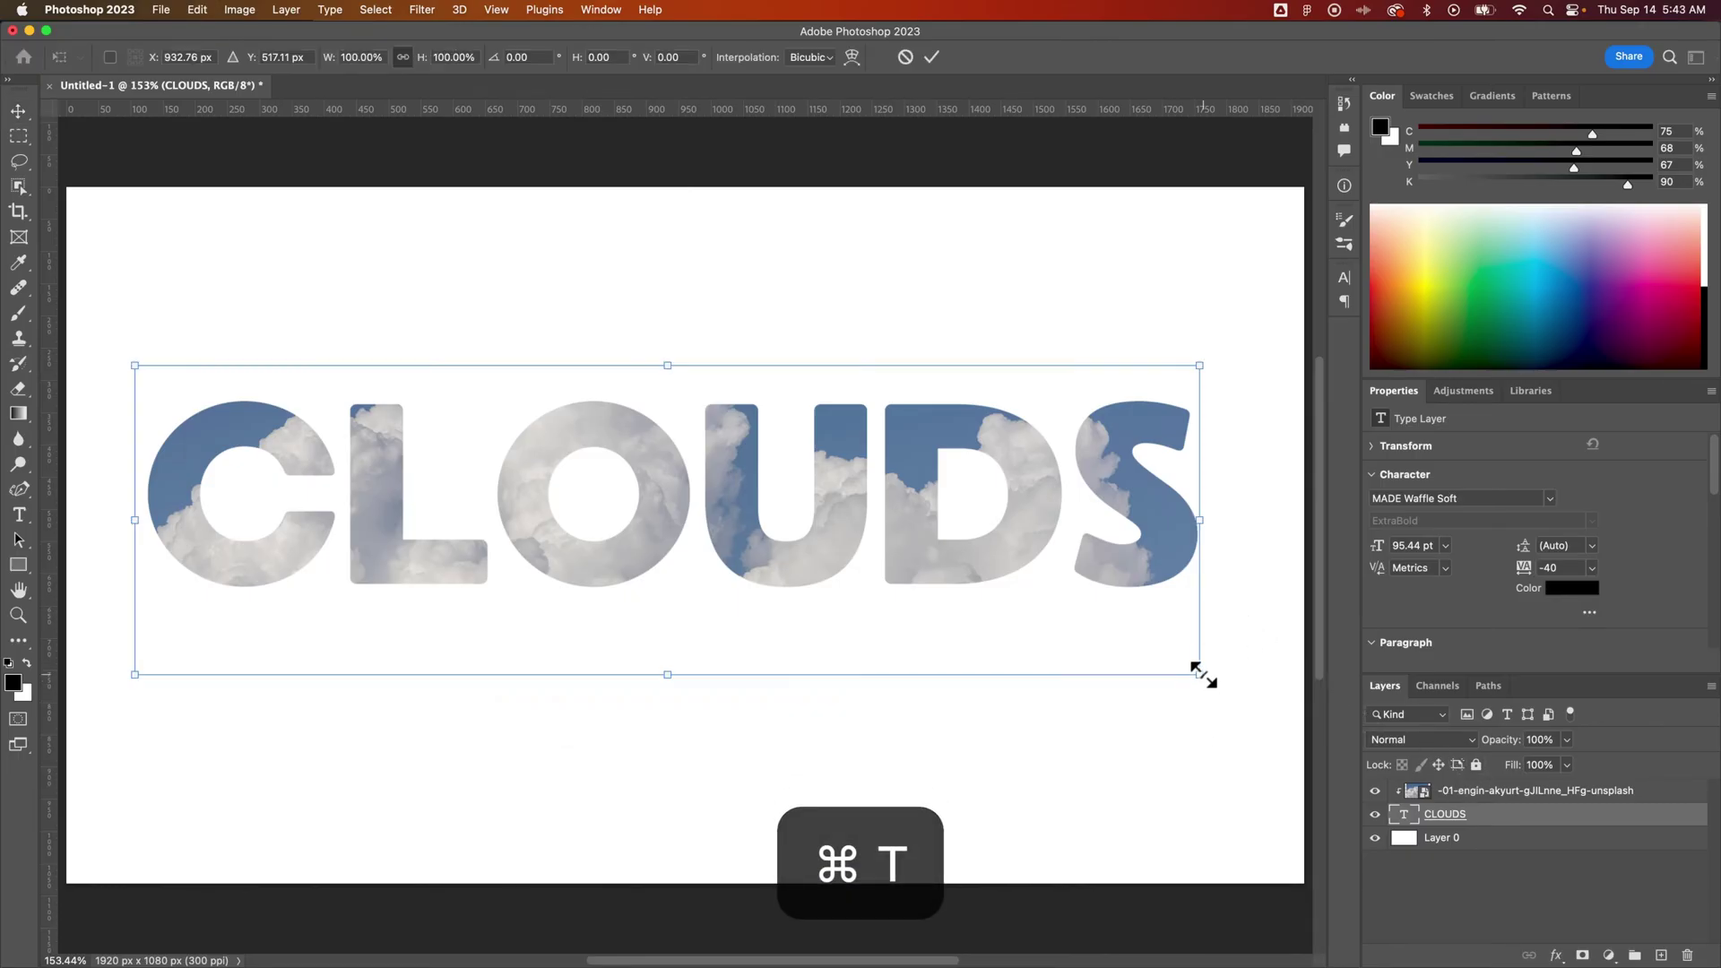
Scale the CLOUDS text down to about 95% and commit.
drag(1201, 665, 1143, 645)
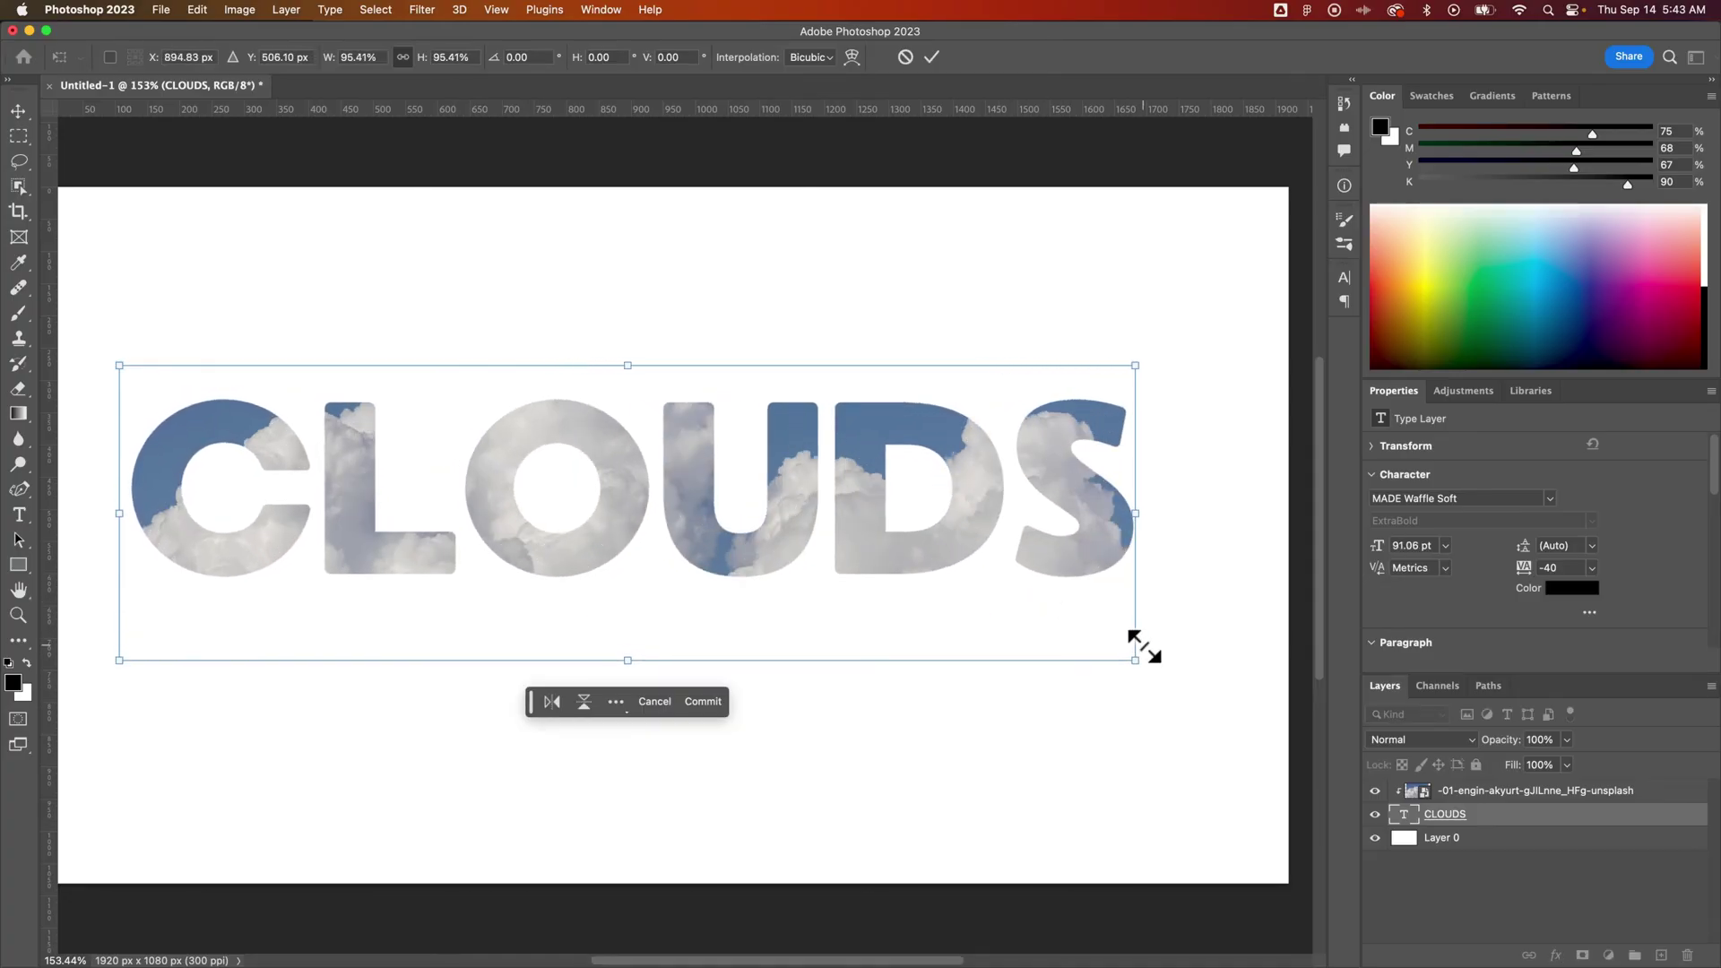
key(Return)
drag(848, 513, 911, 518)
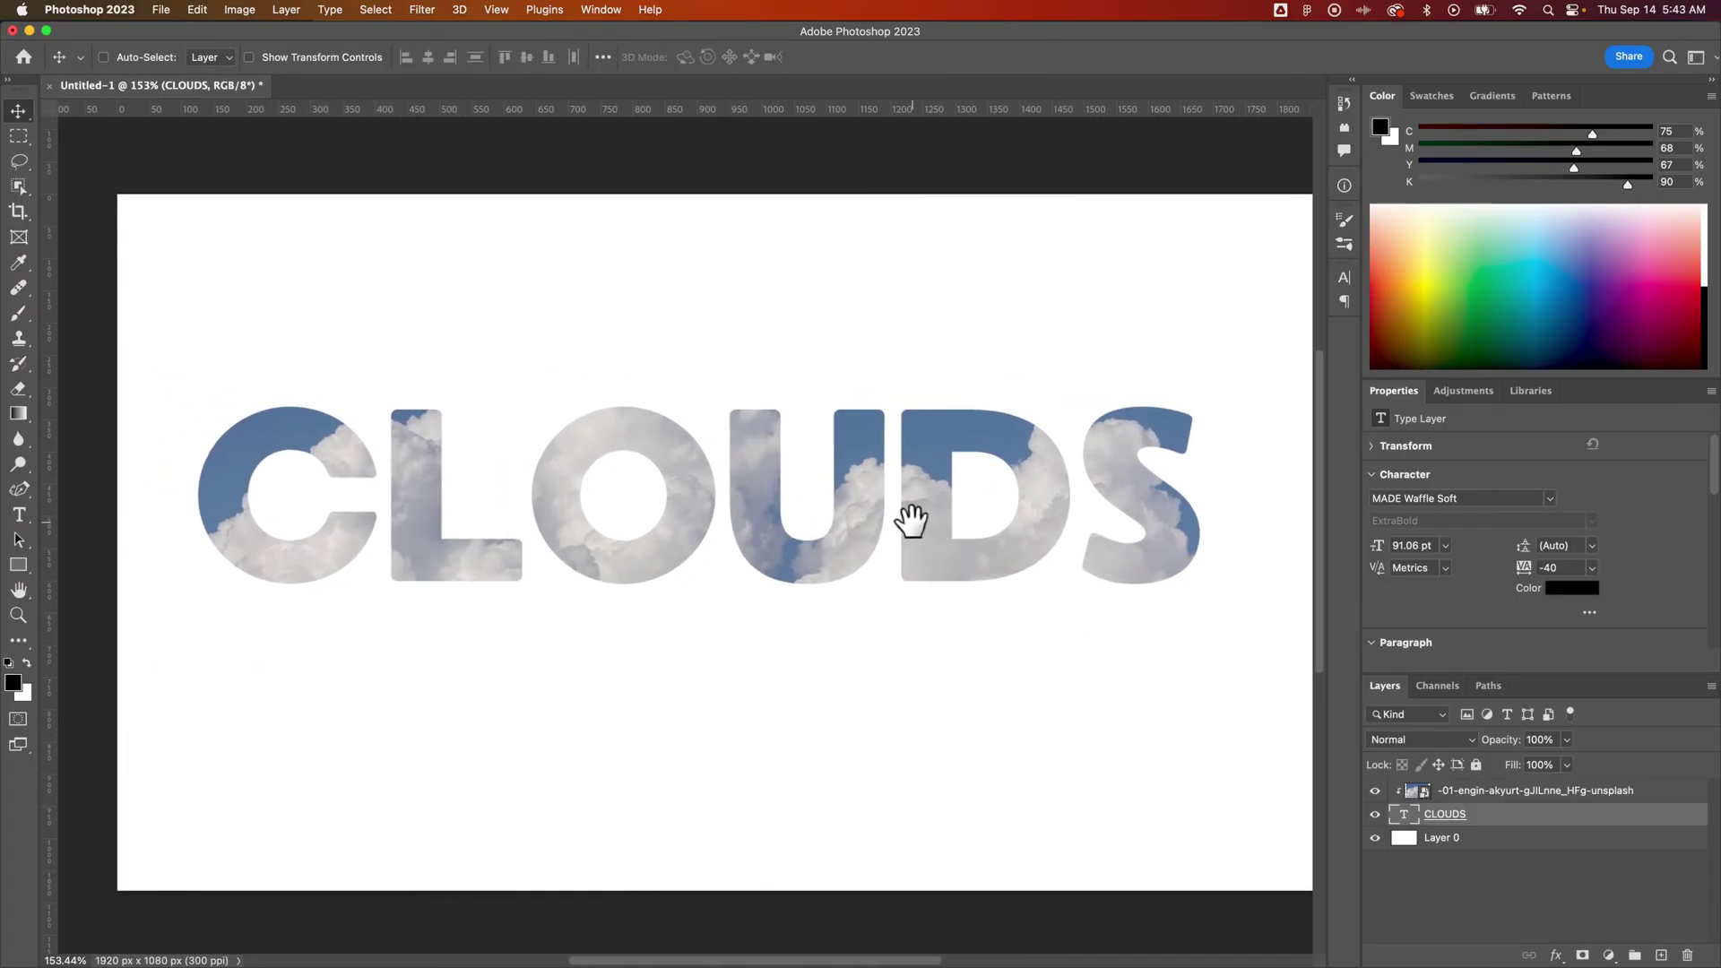
Enlarge the cloud photo to 1681 × 1121 px and move it down to X 99, Y 56.
click(1497, 793)
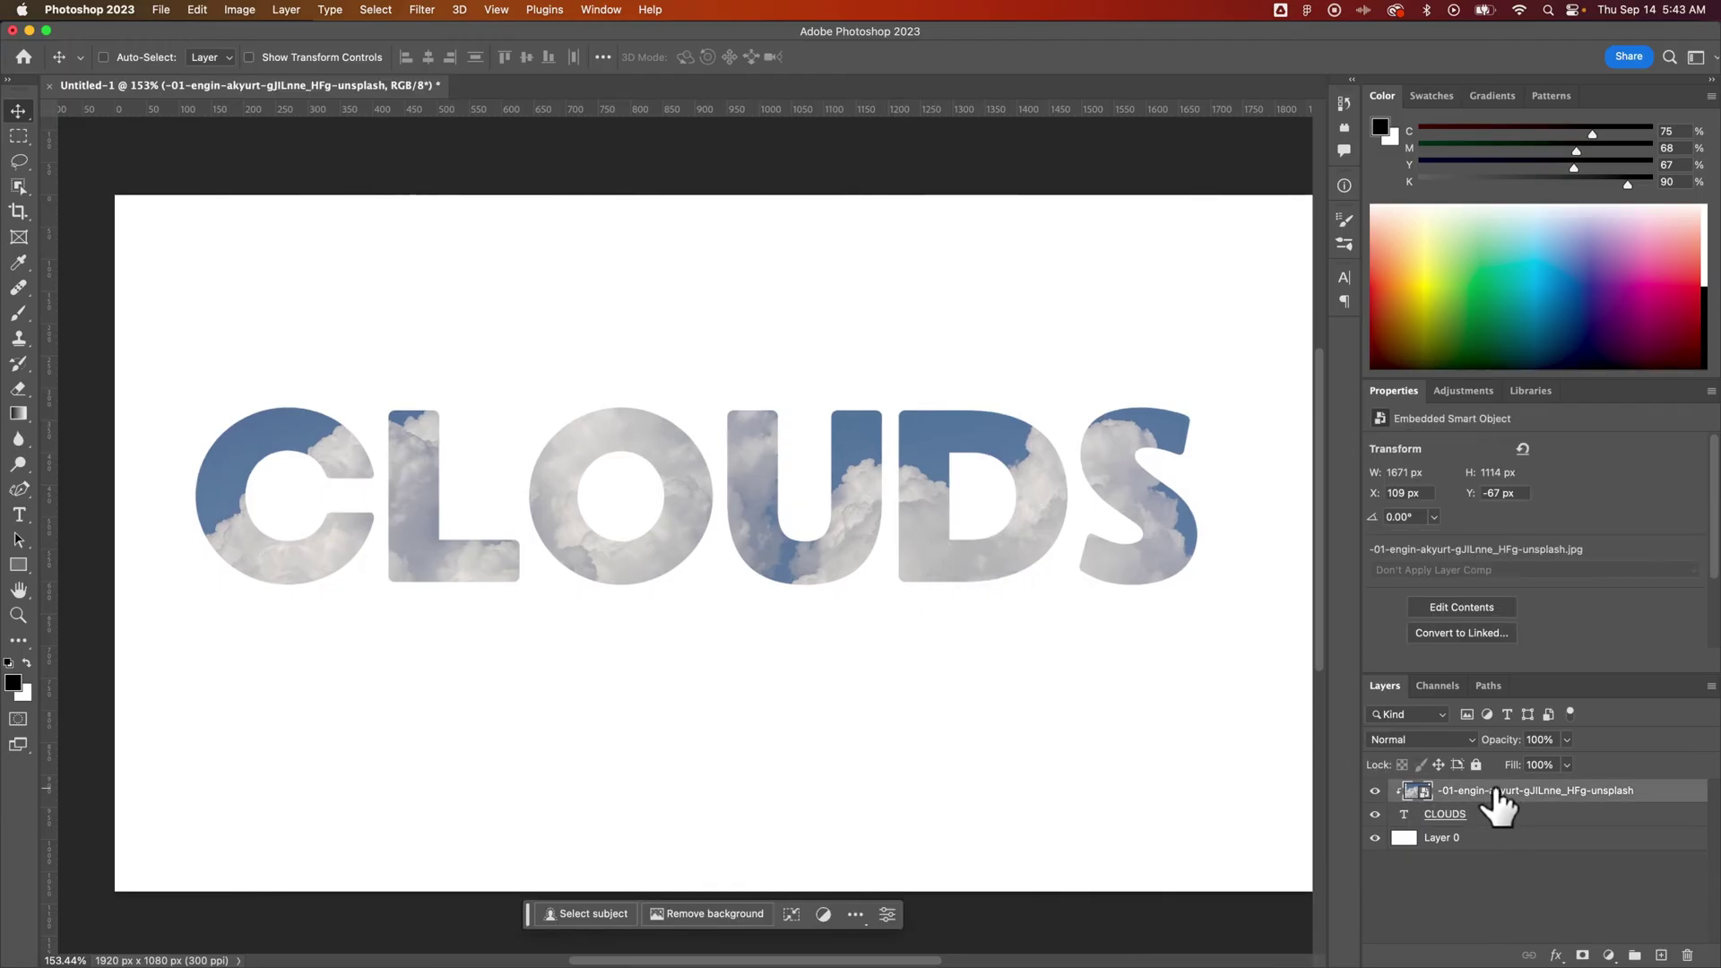
drag(1496, 801, 1449, 773)
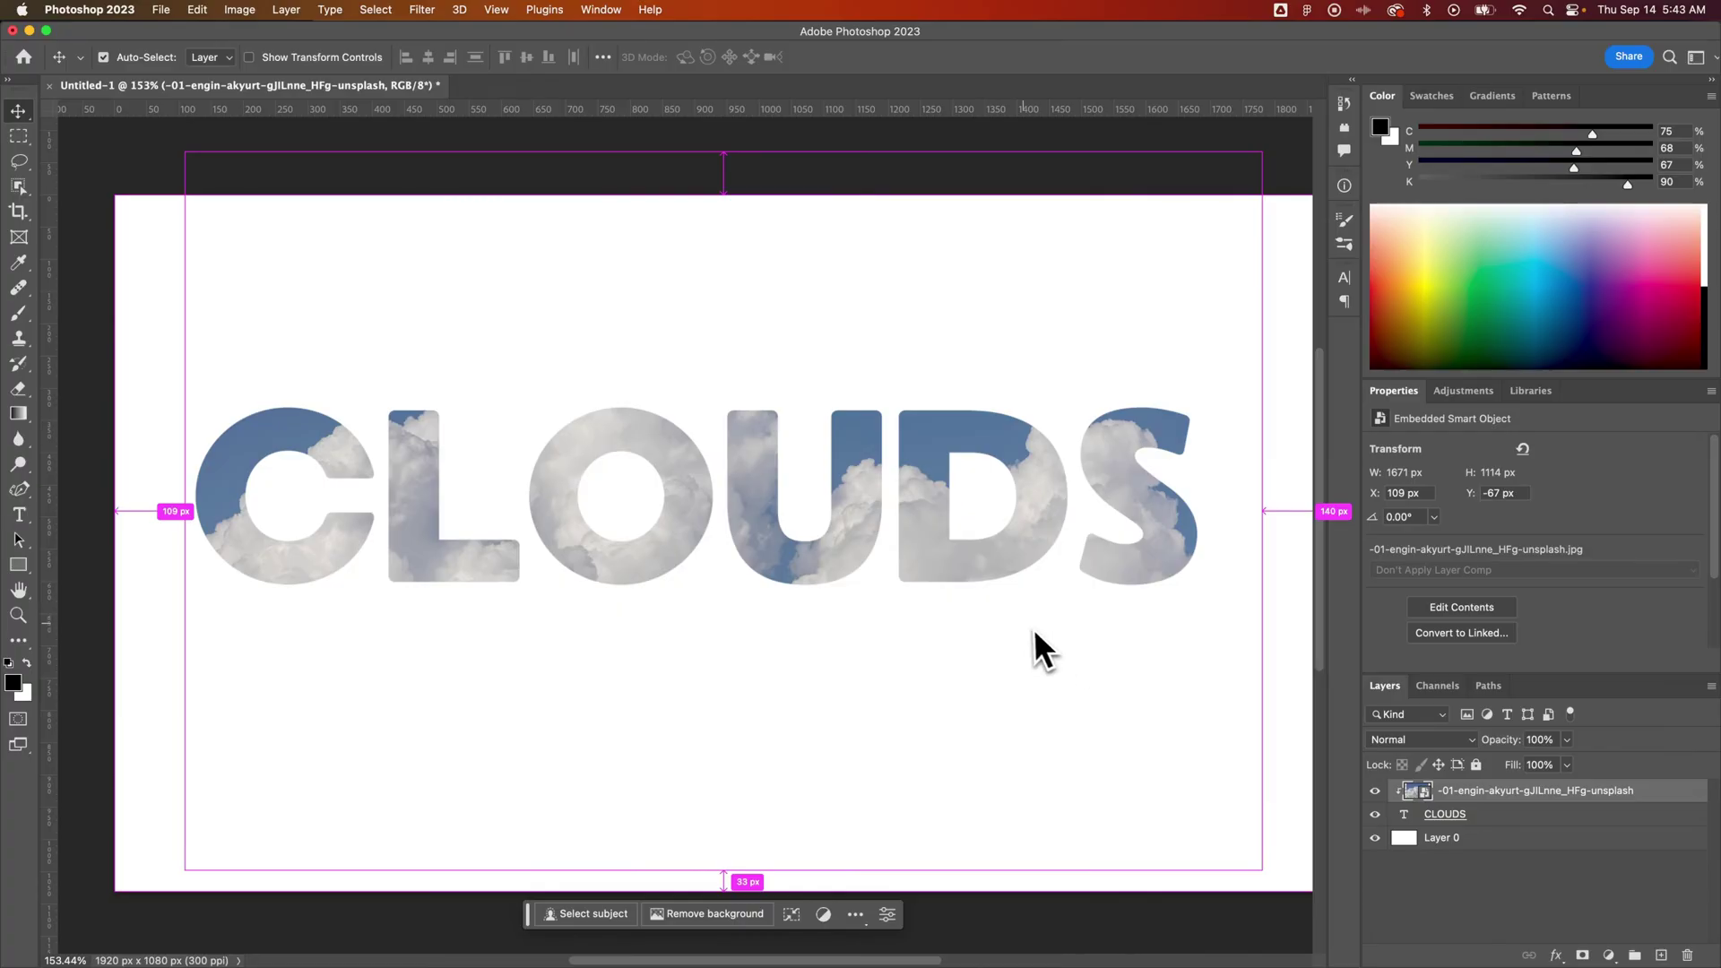
key(super+t)
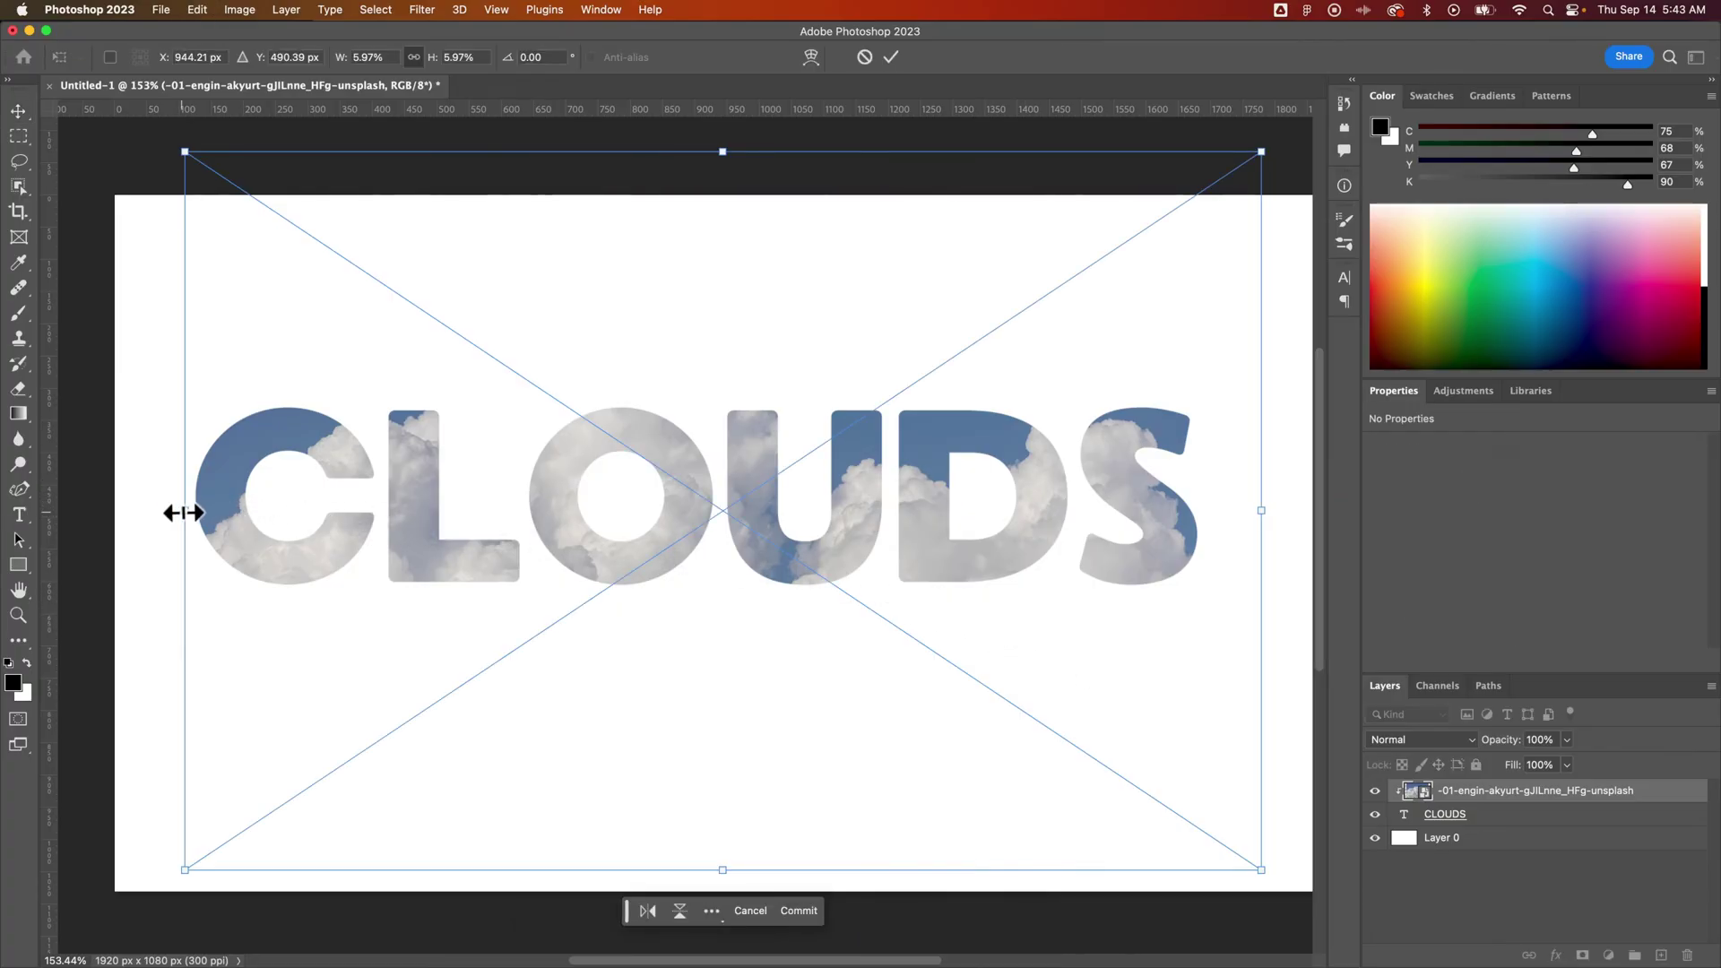
mouse_move(183, 510)
mouse_down()
mouse_move(108, 511)
mouse_move(187, 504)
mouse_move(146, 514)
mouse_move(193, 513)
mouse_move(178, 530)
mouse_up()
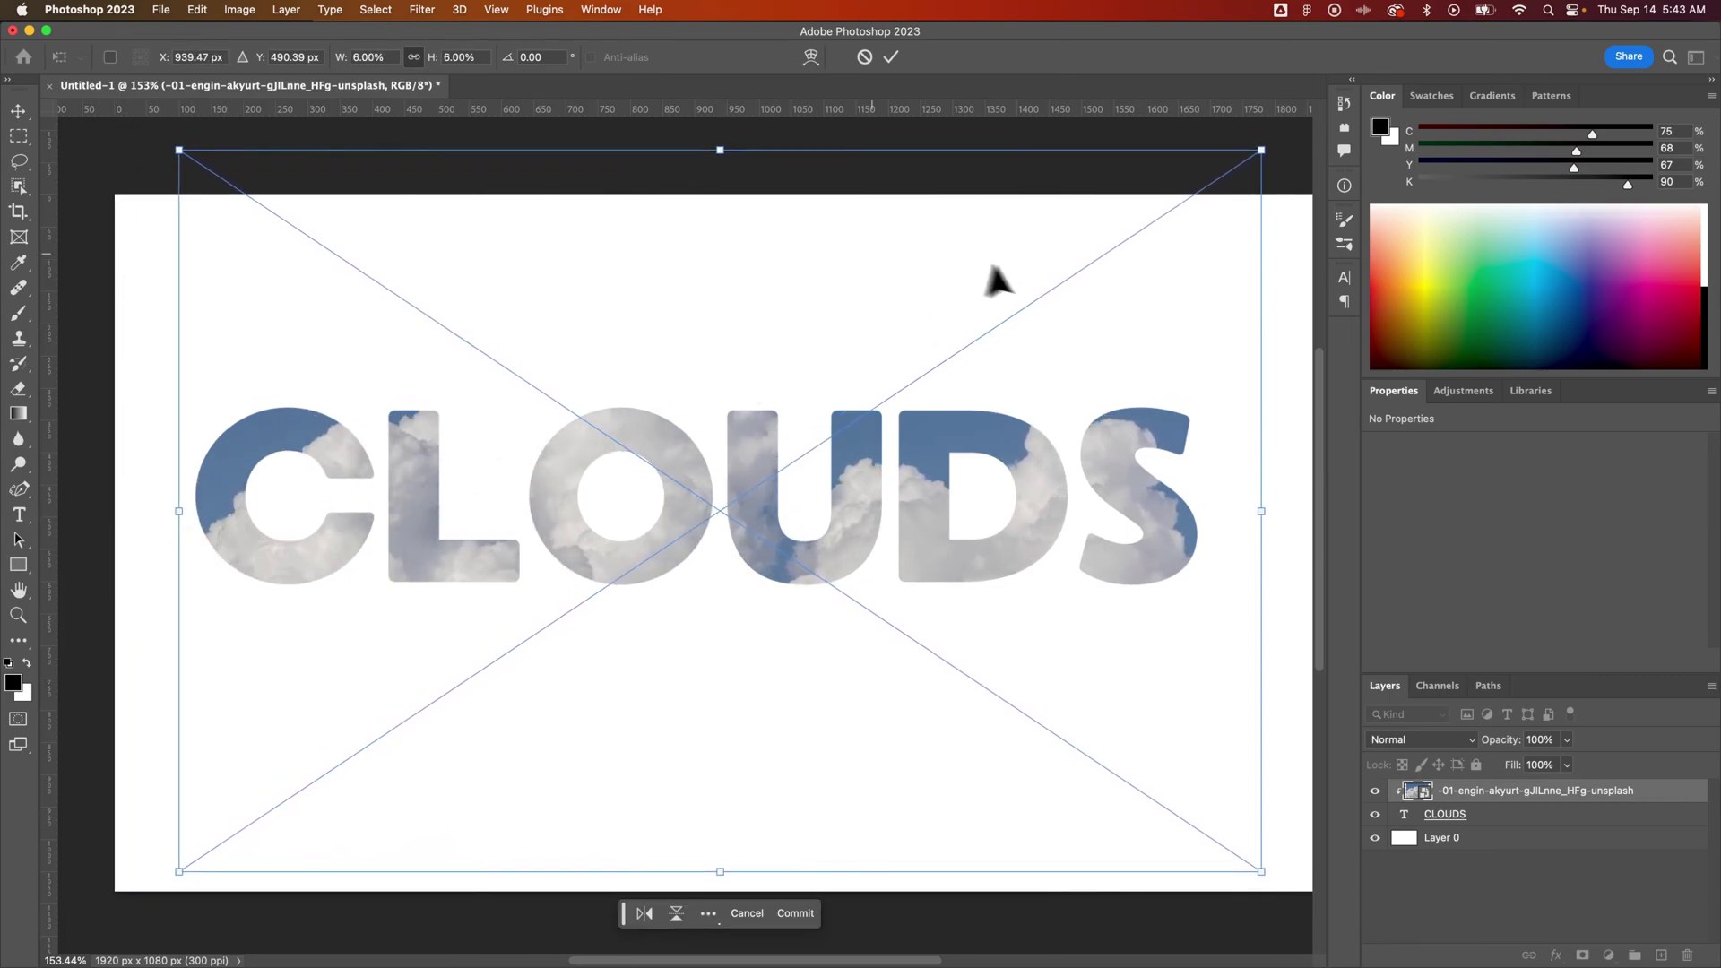
drag(835, 258, 837, 346)
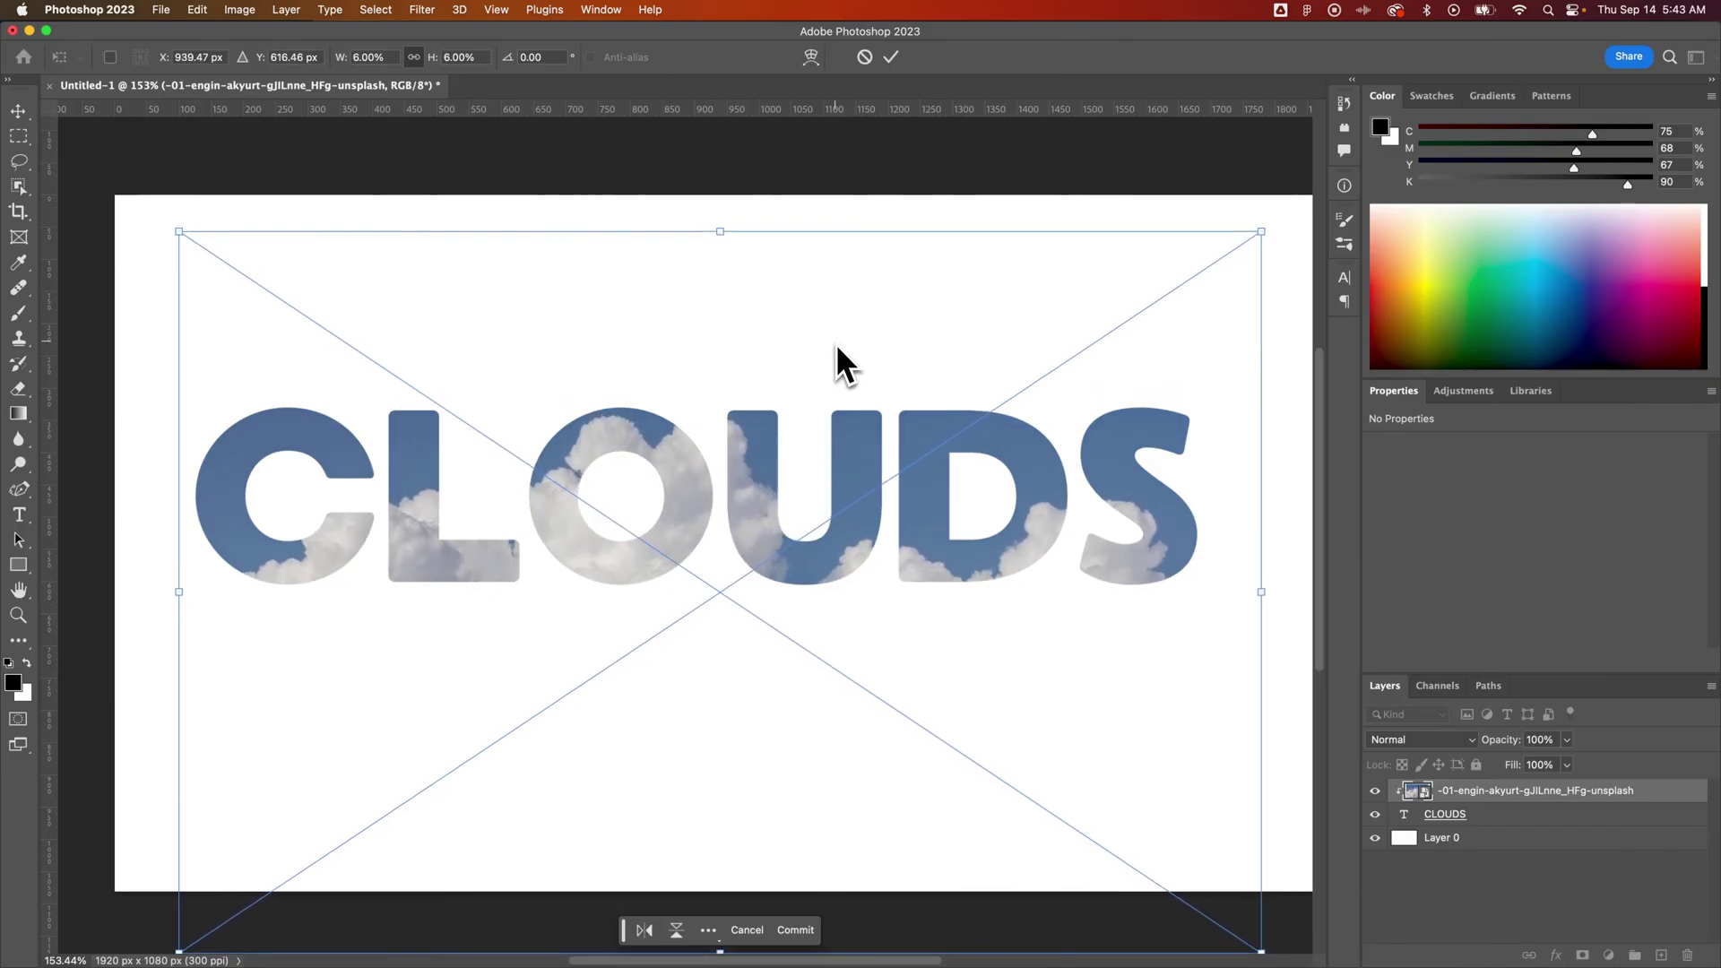
key(Return)
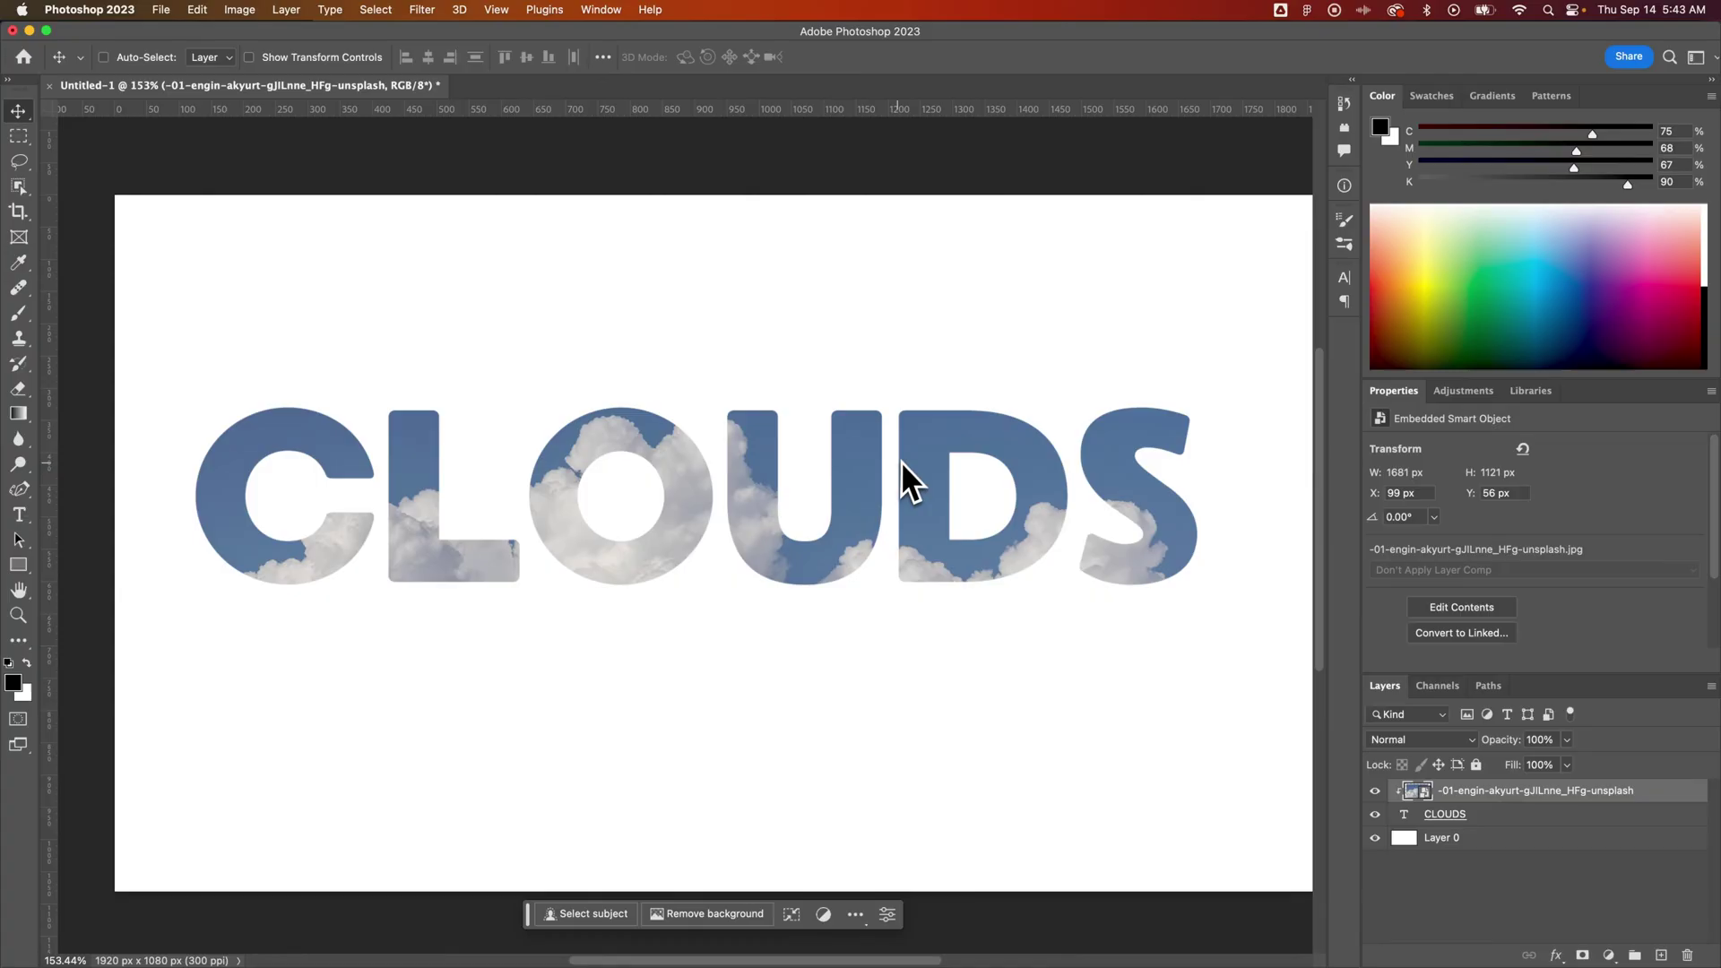
Test-move the CLOUDS text and cloud photo, then undo the moves.
click(1499, 817)
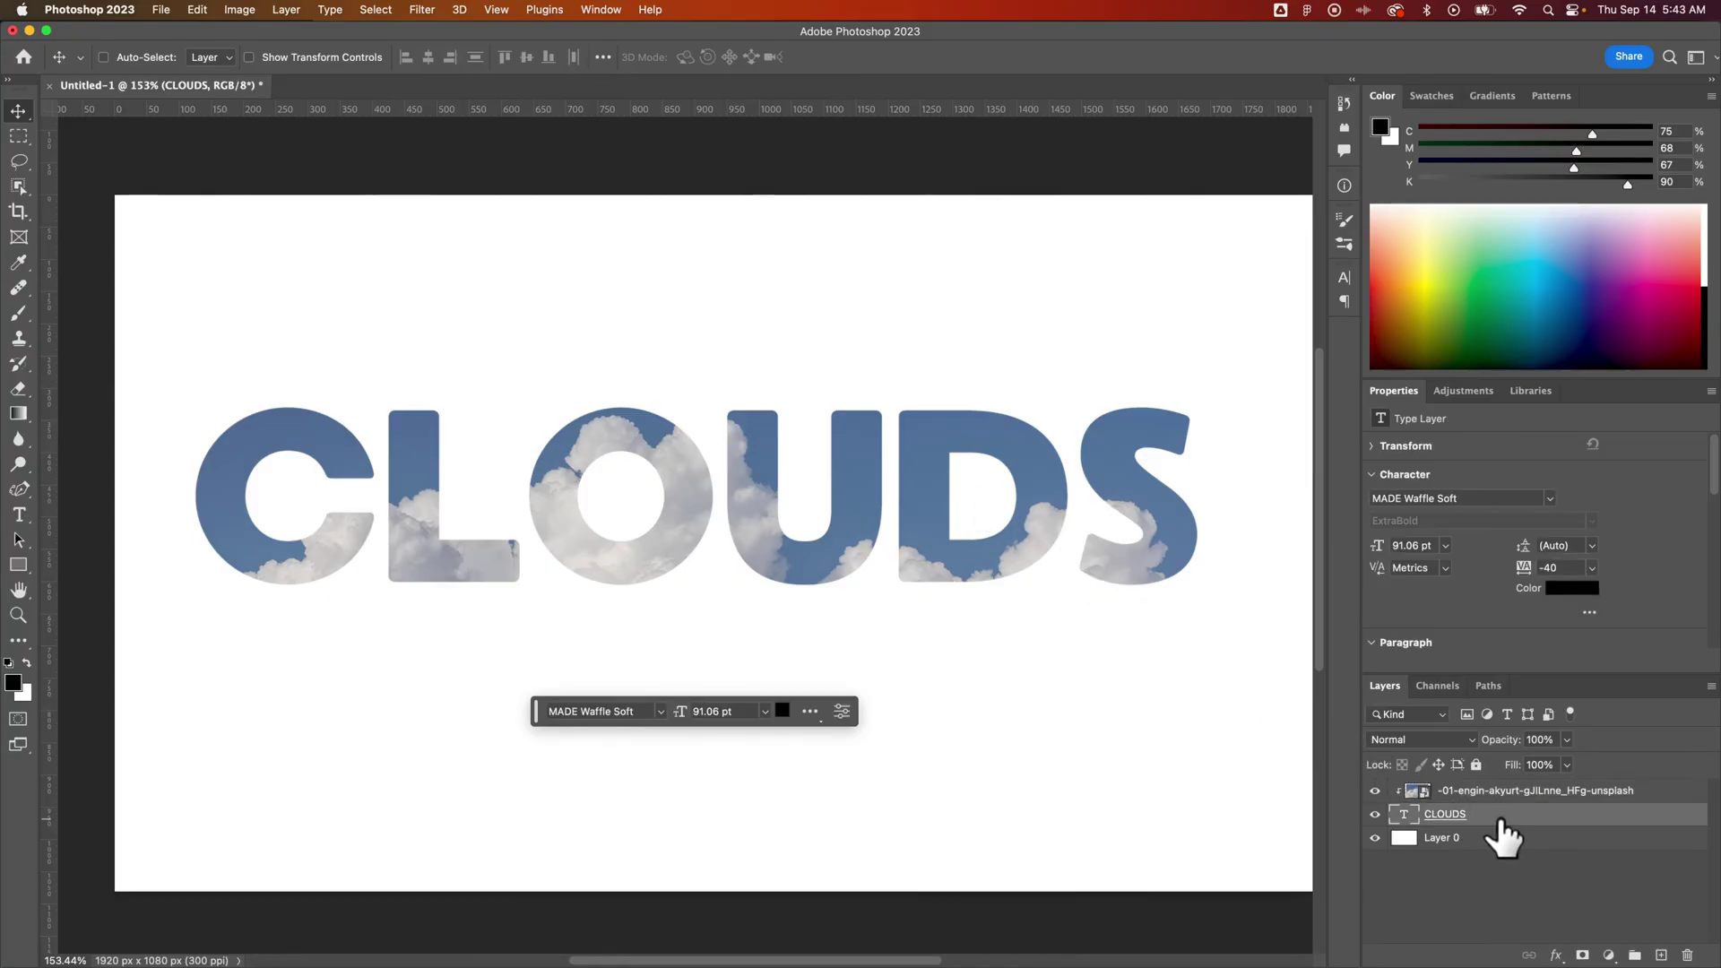
drag(941, 557, 876, 454)
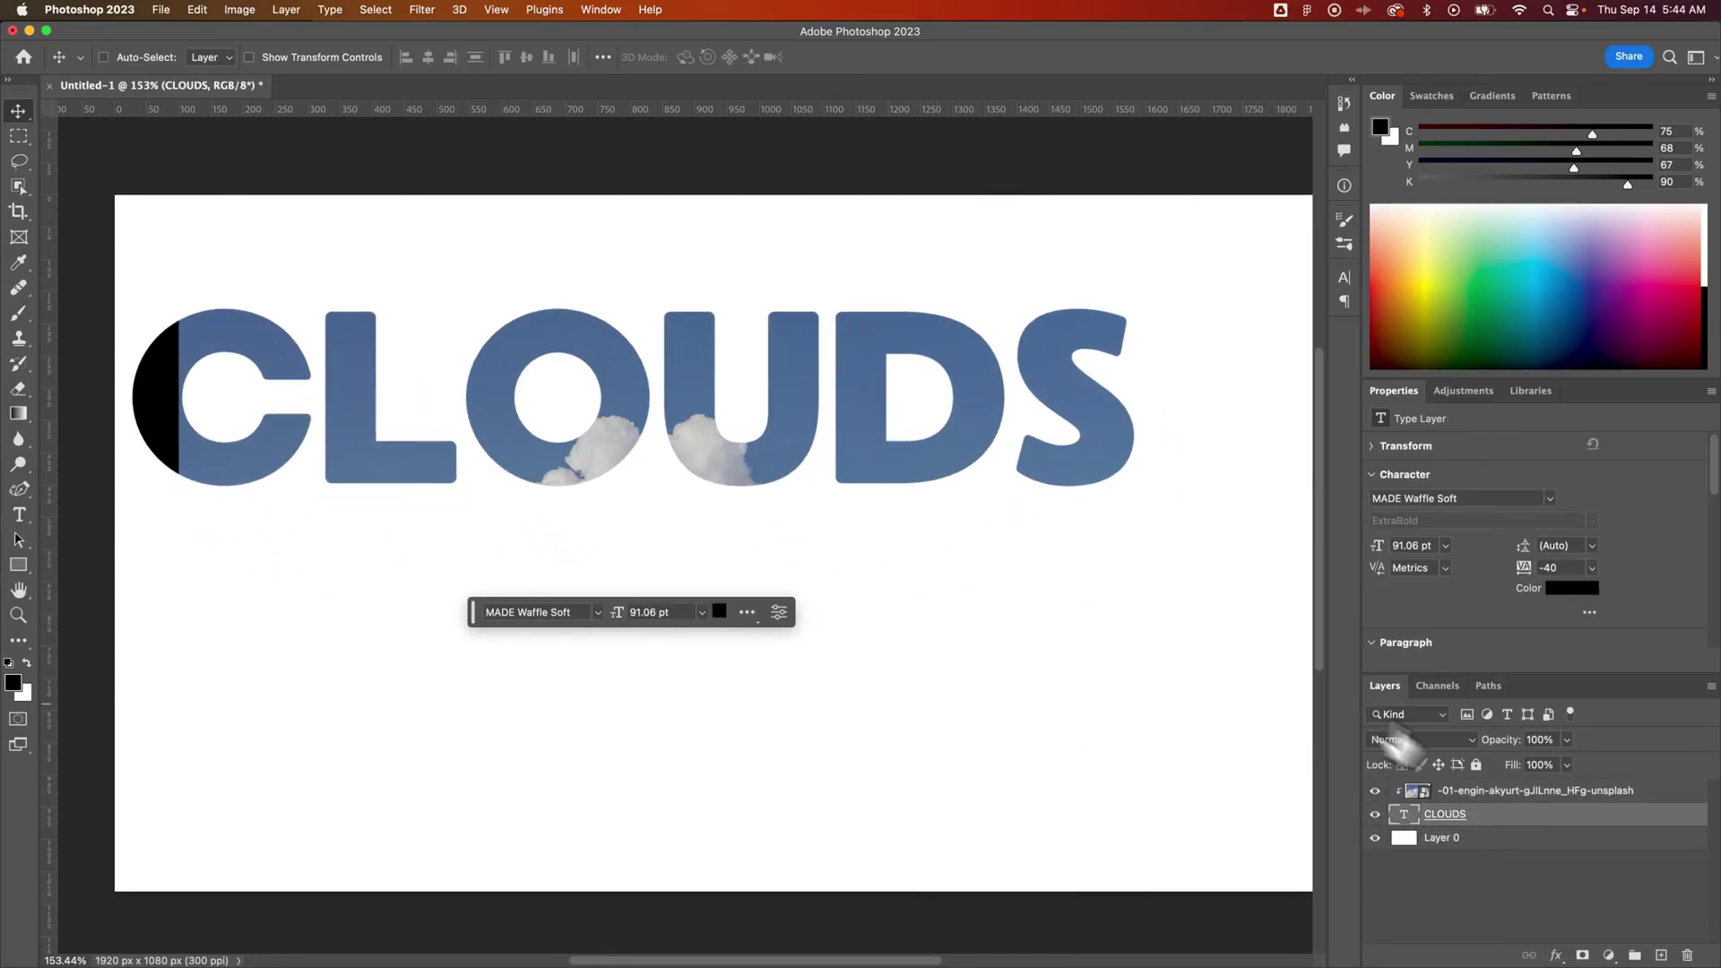
click(1416, 791)
drag(1049, 483, 896, 391)
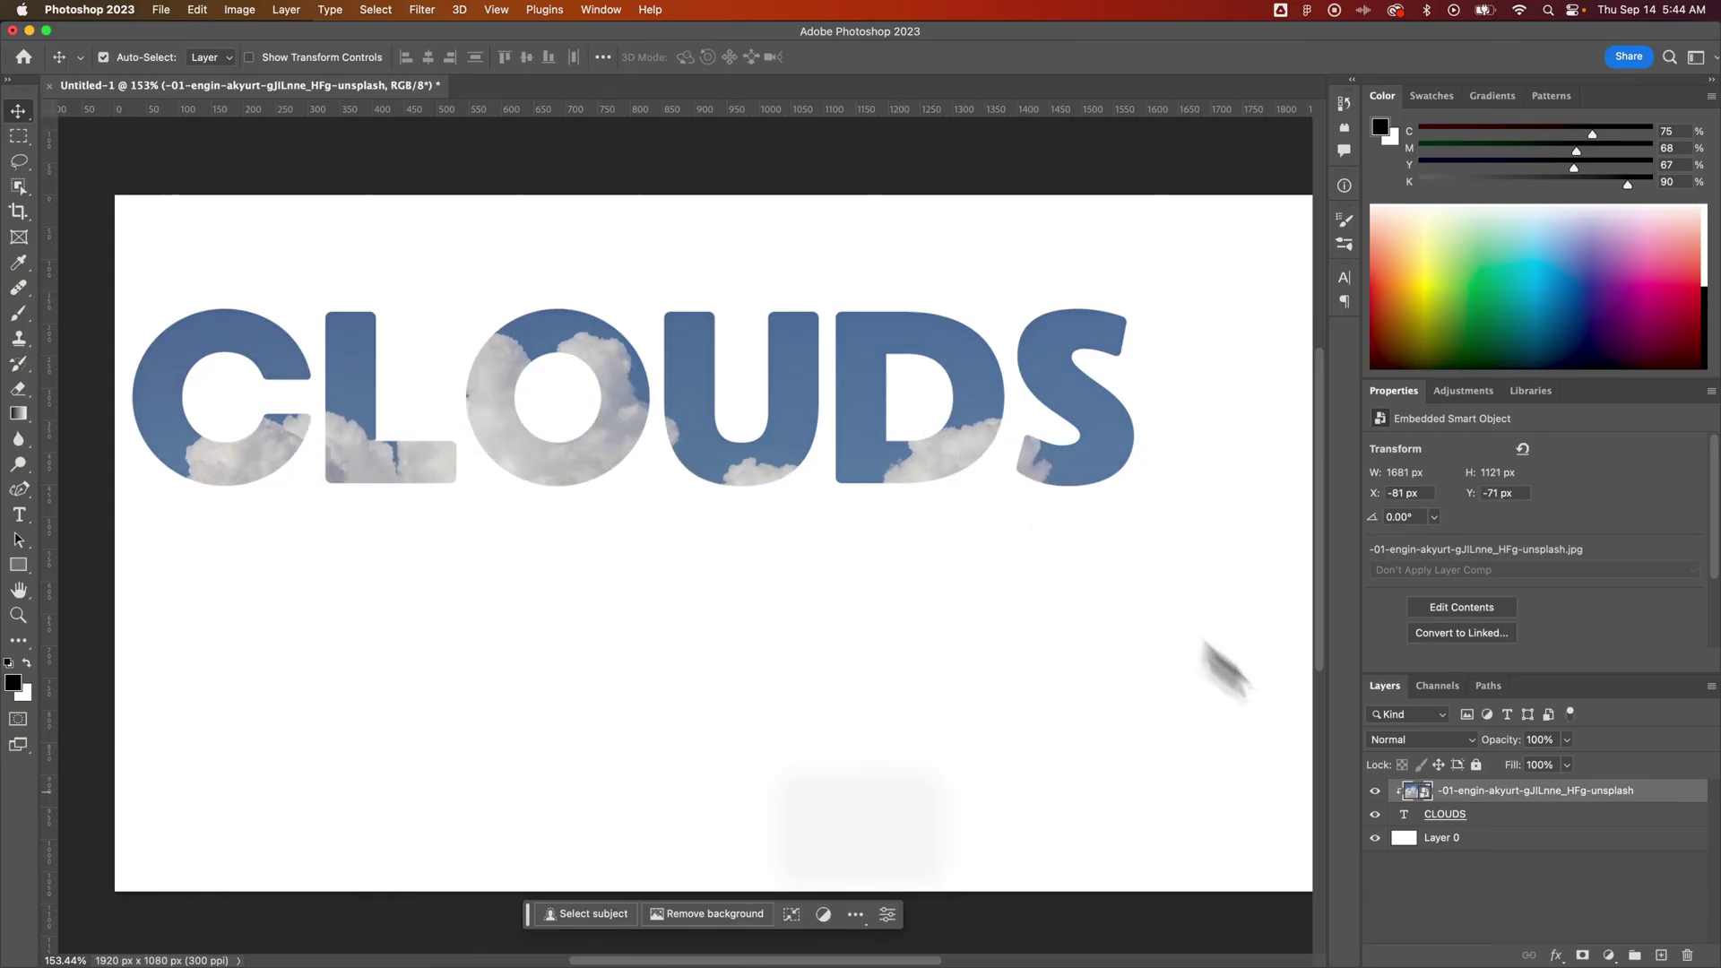
key(super+z)
key(super+z)
key(super+z)
key(super+z)
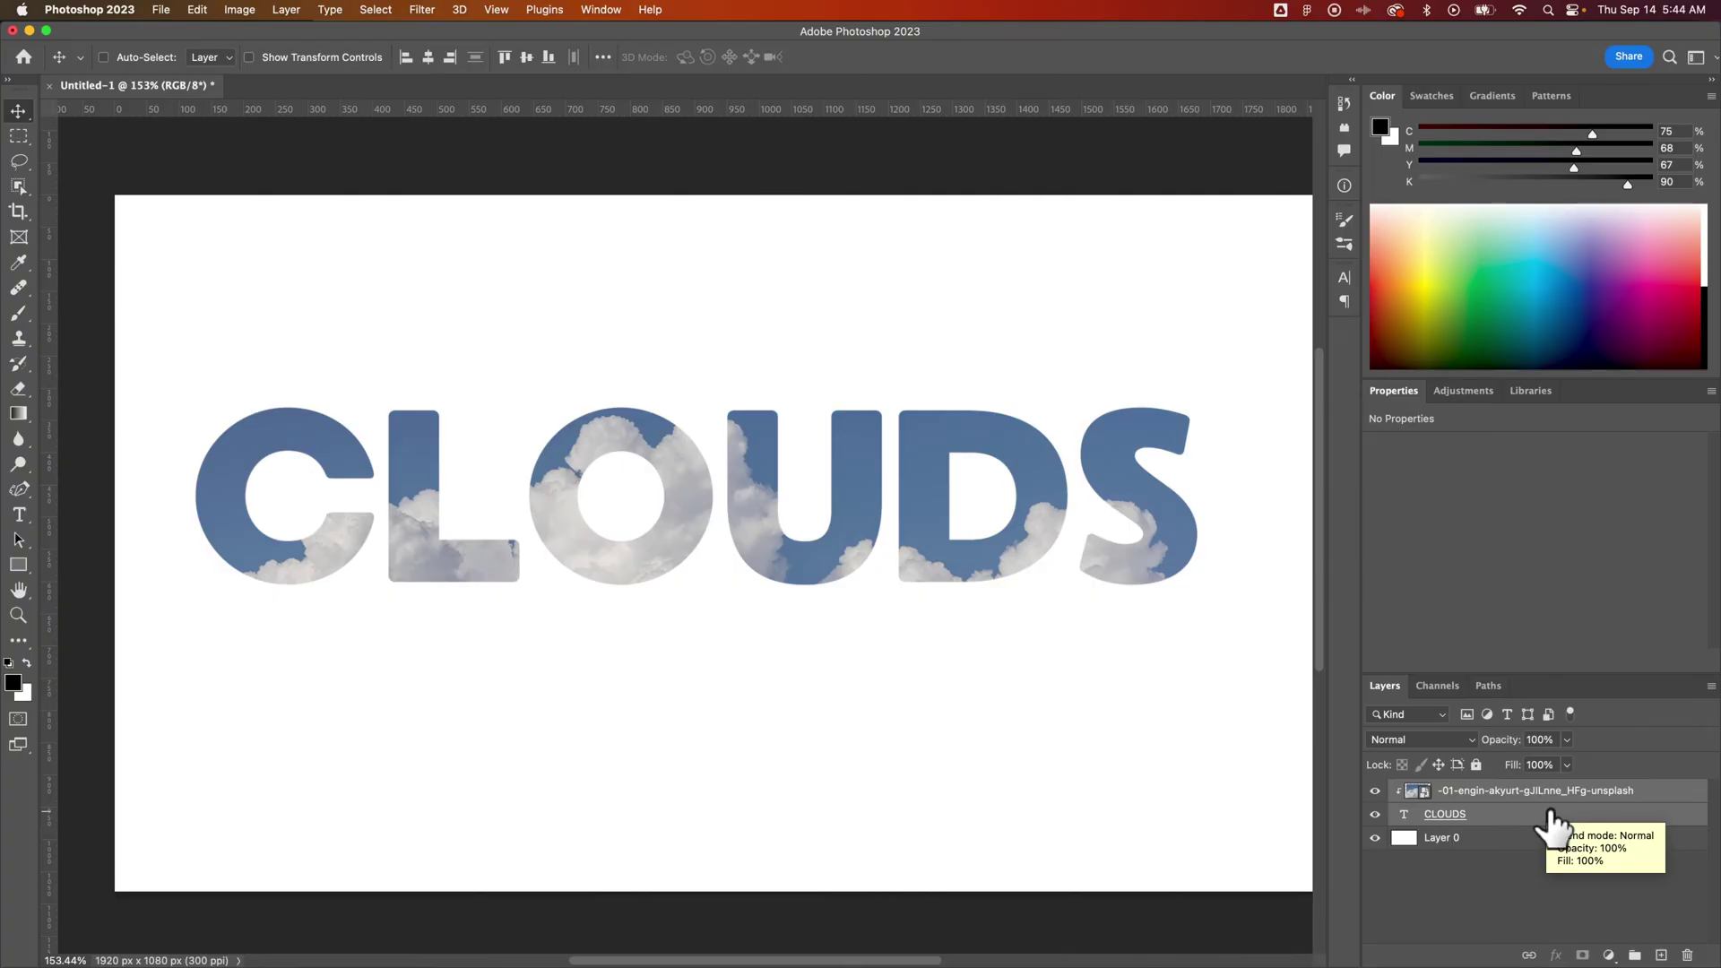
Select both the cloud photo and CLOUDS layers and choose Link Layers.
click(1520, 821)
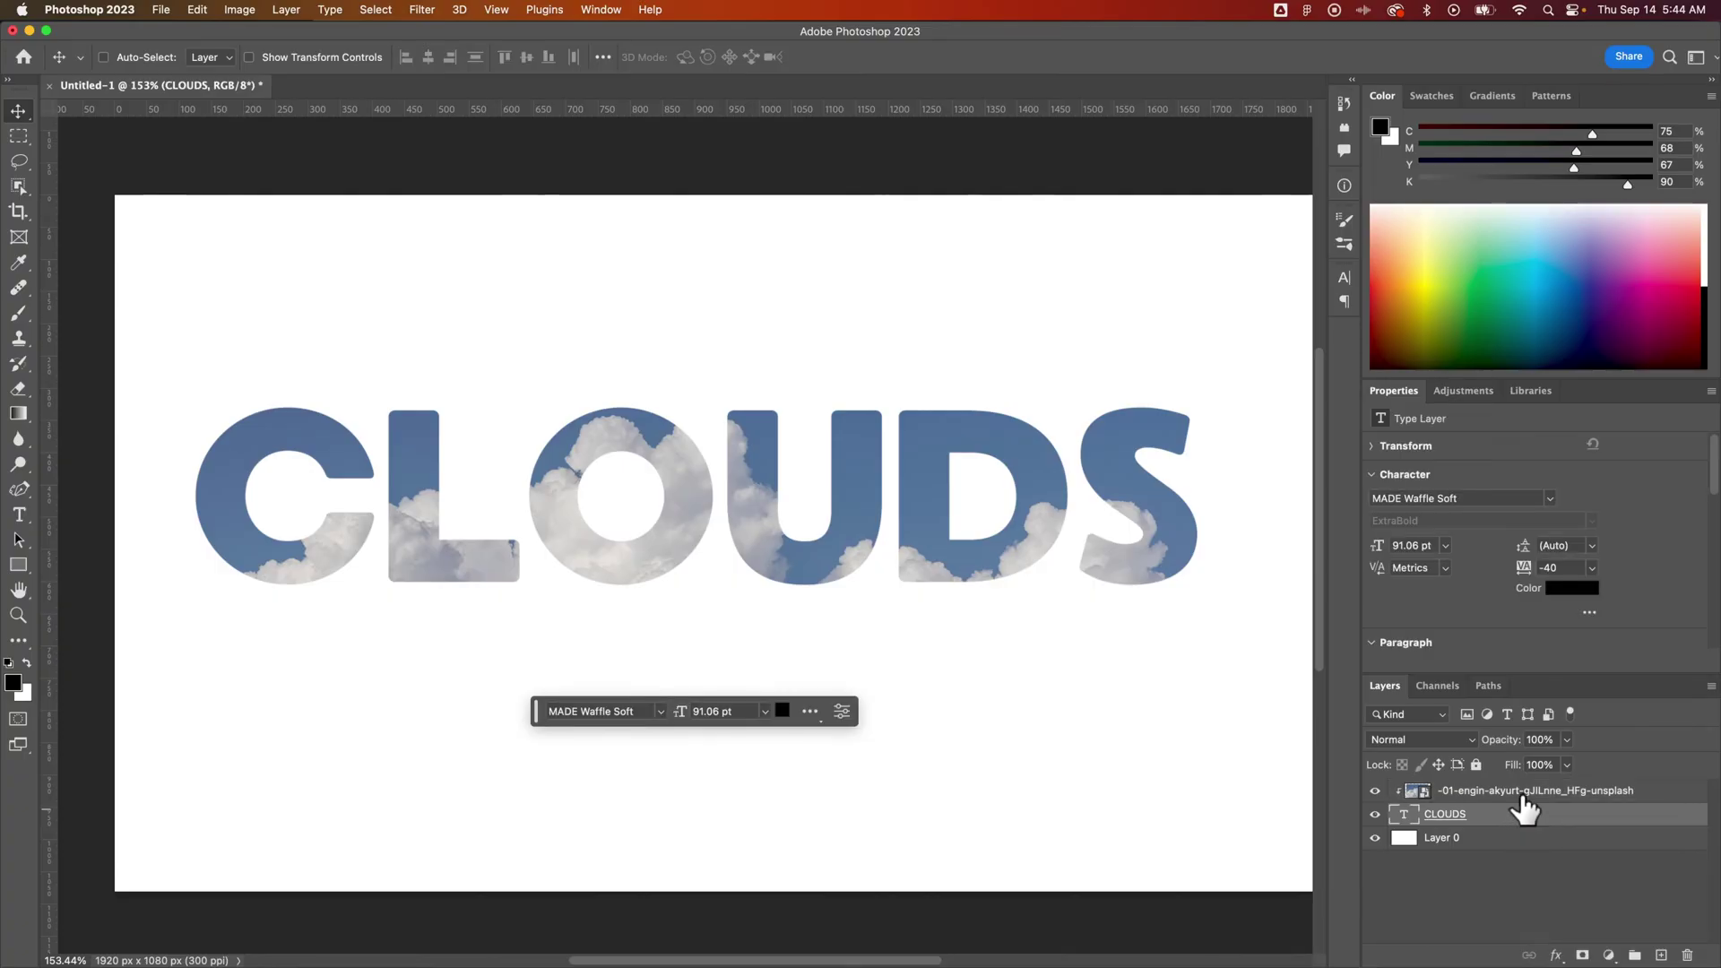
click(1521, 794)
shift+click(1515, 811)
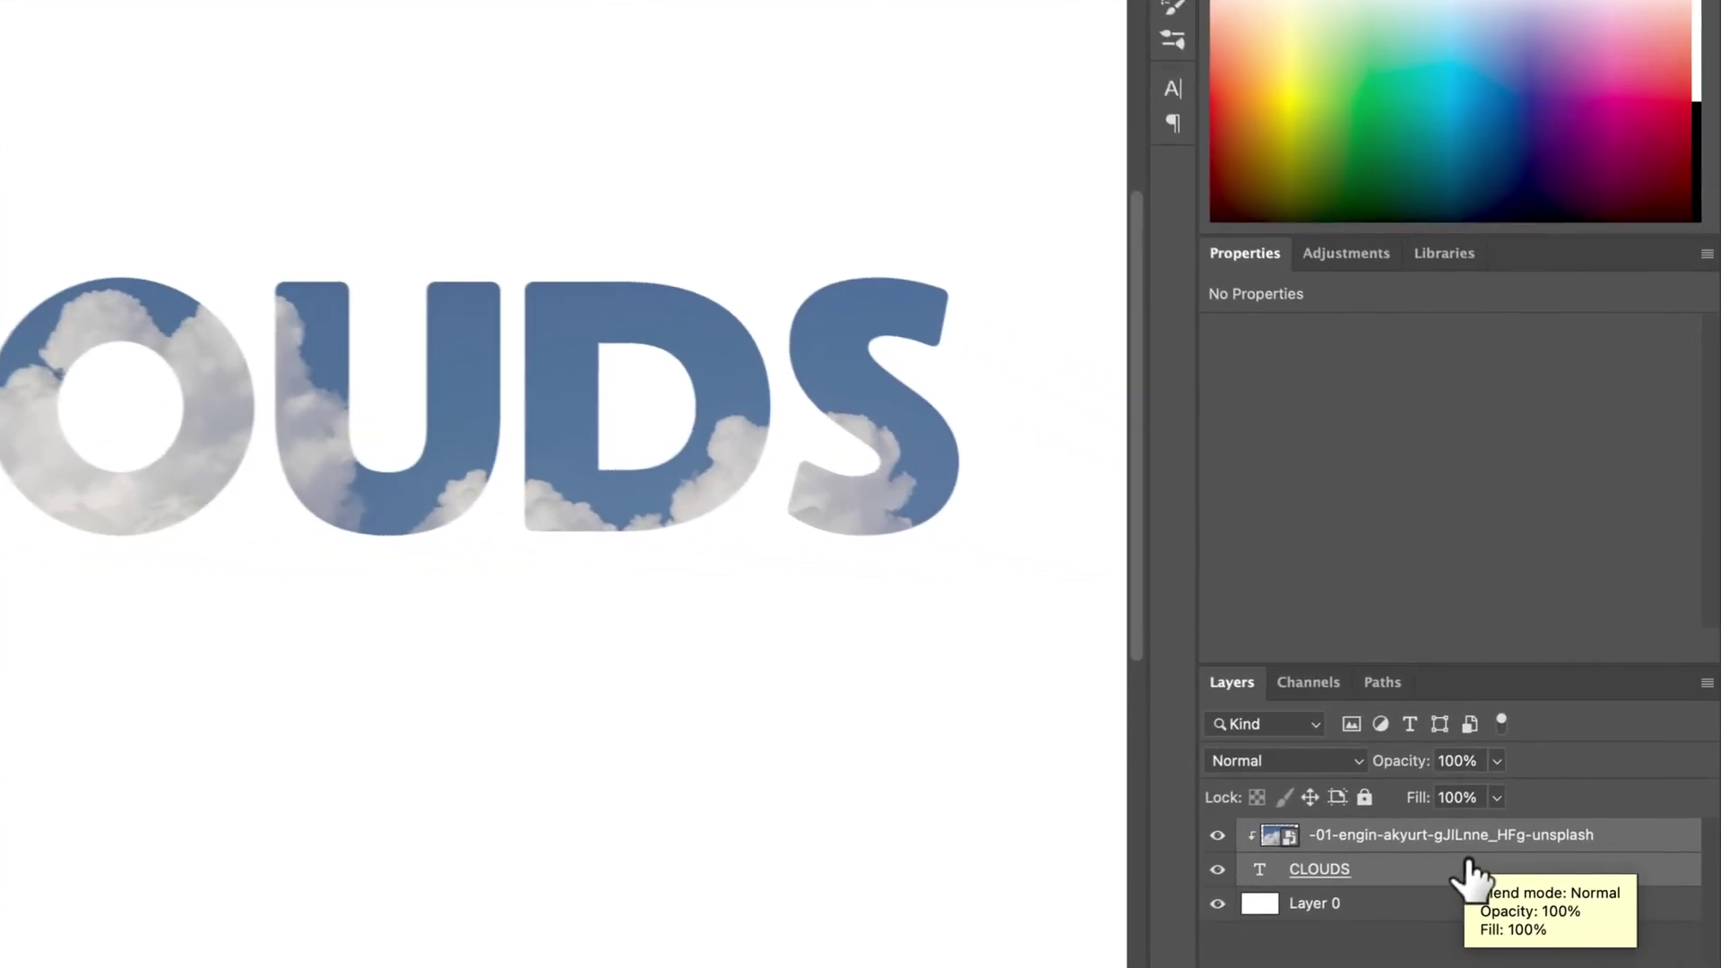
right_click(1505, 830)
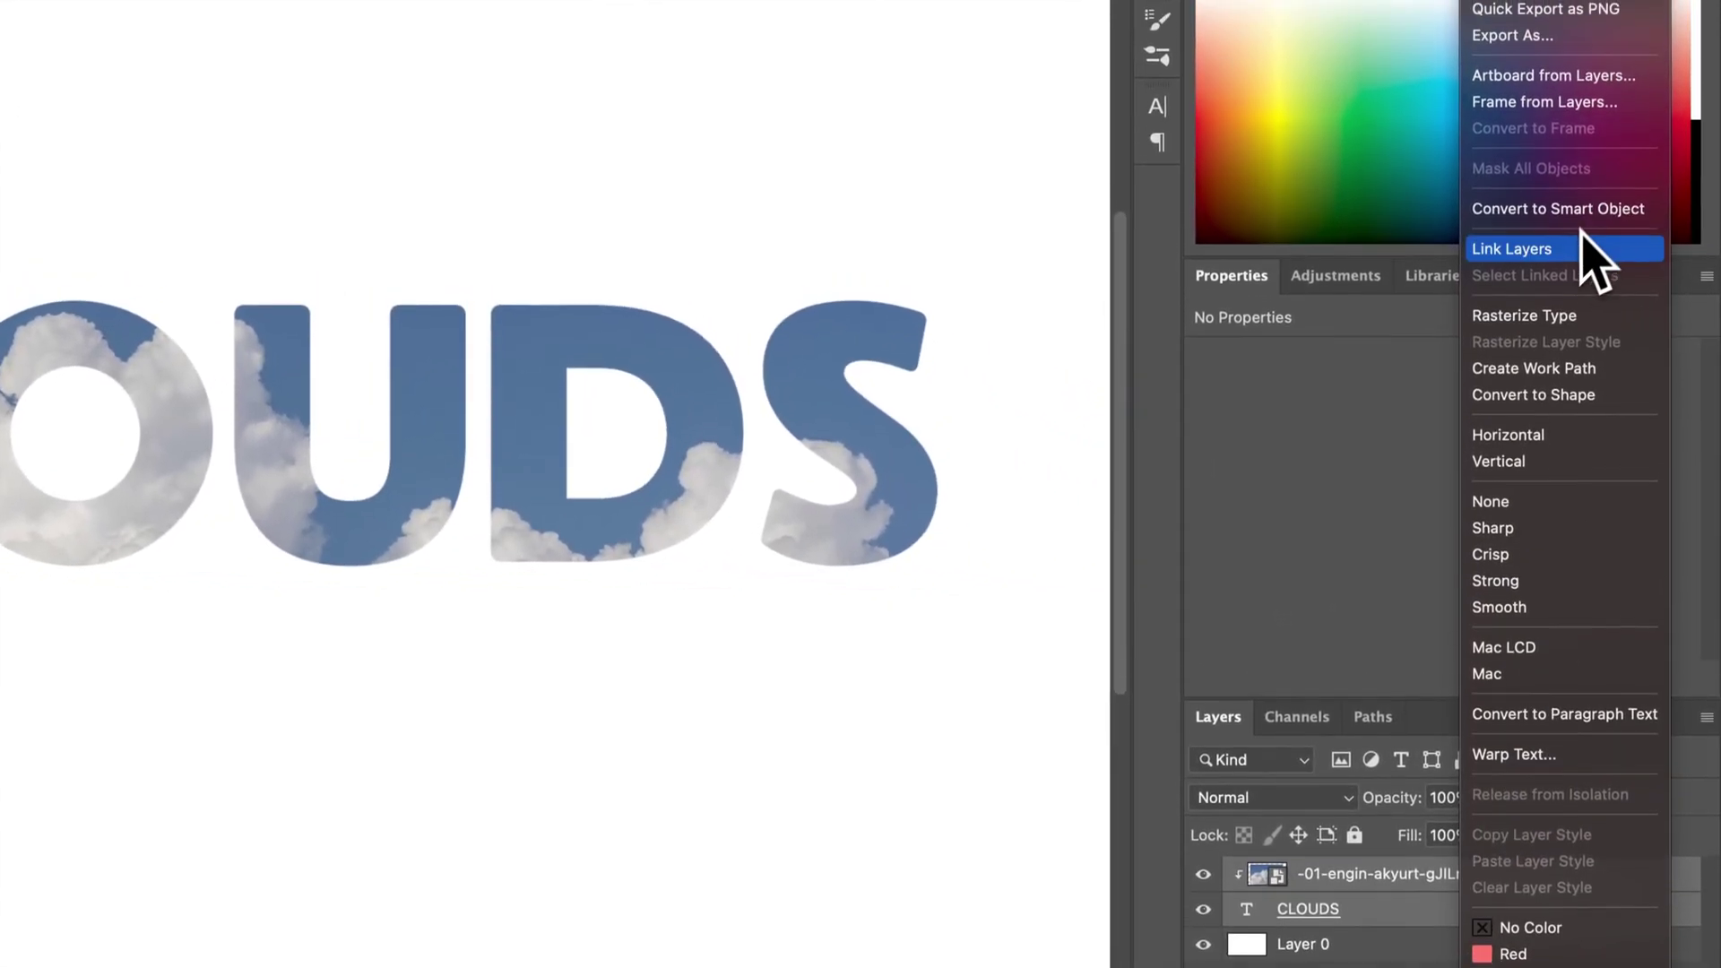
click(1566, 258)
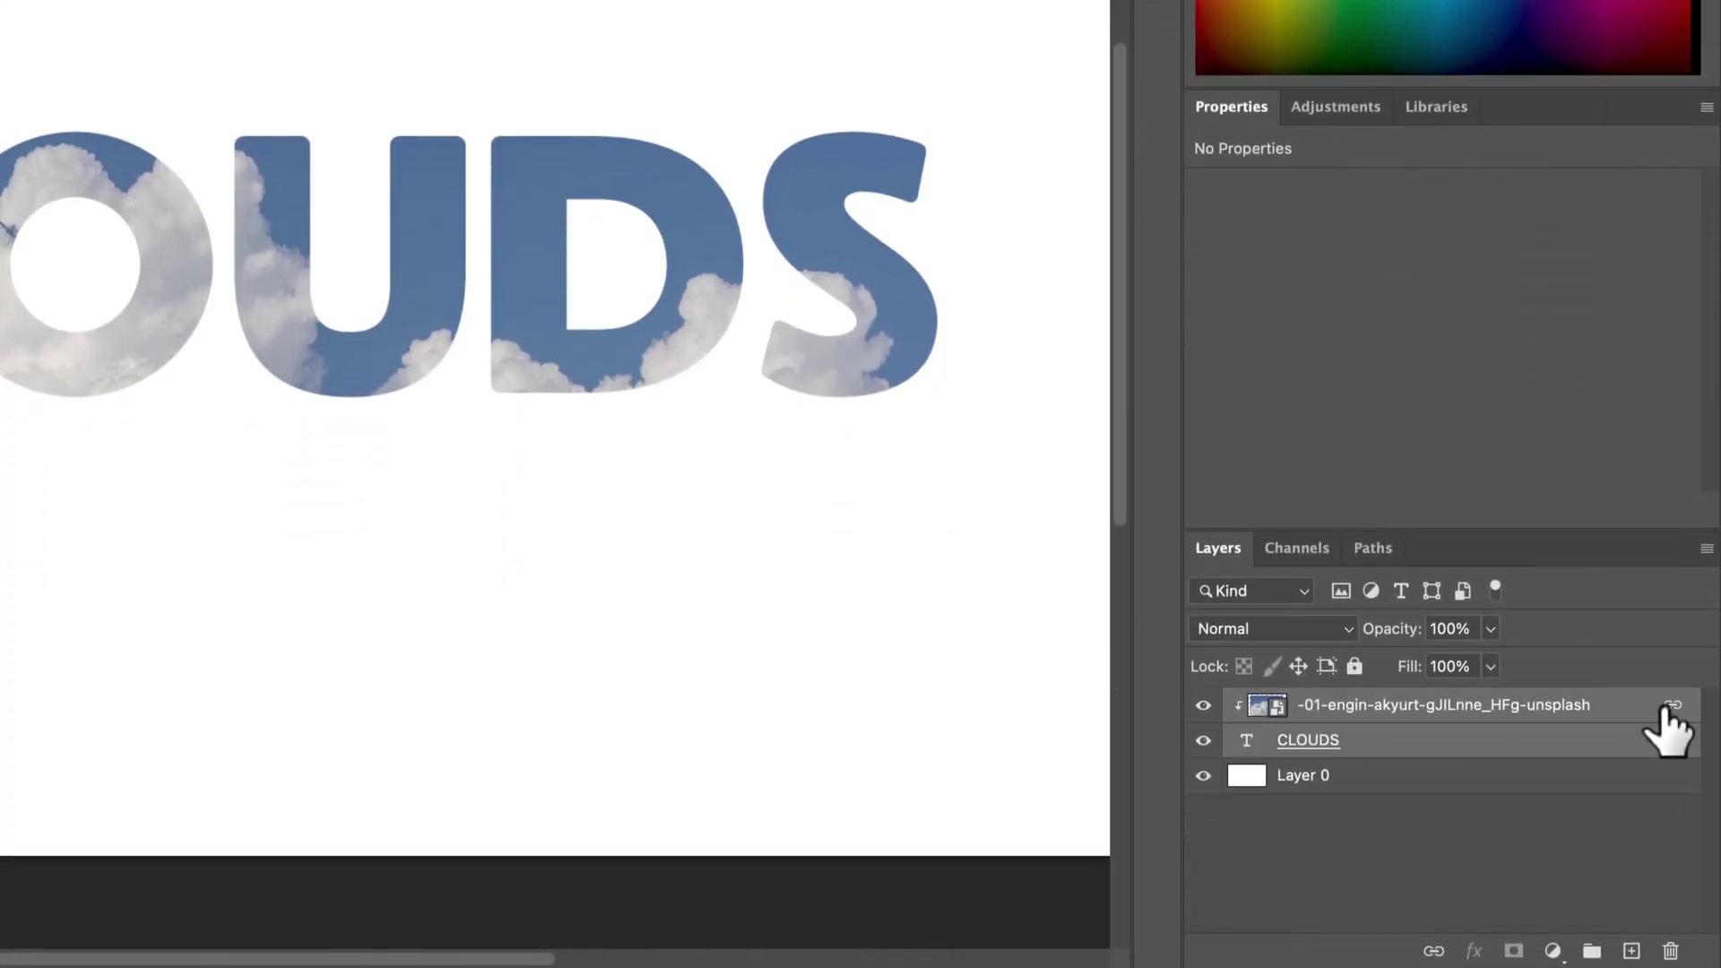
click(1608, 739)
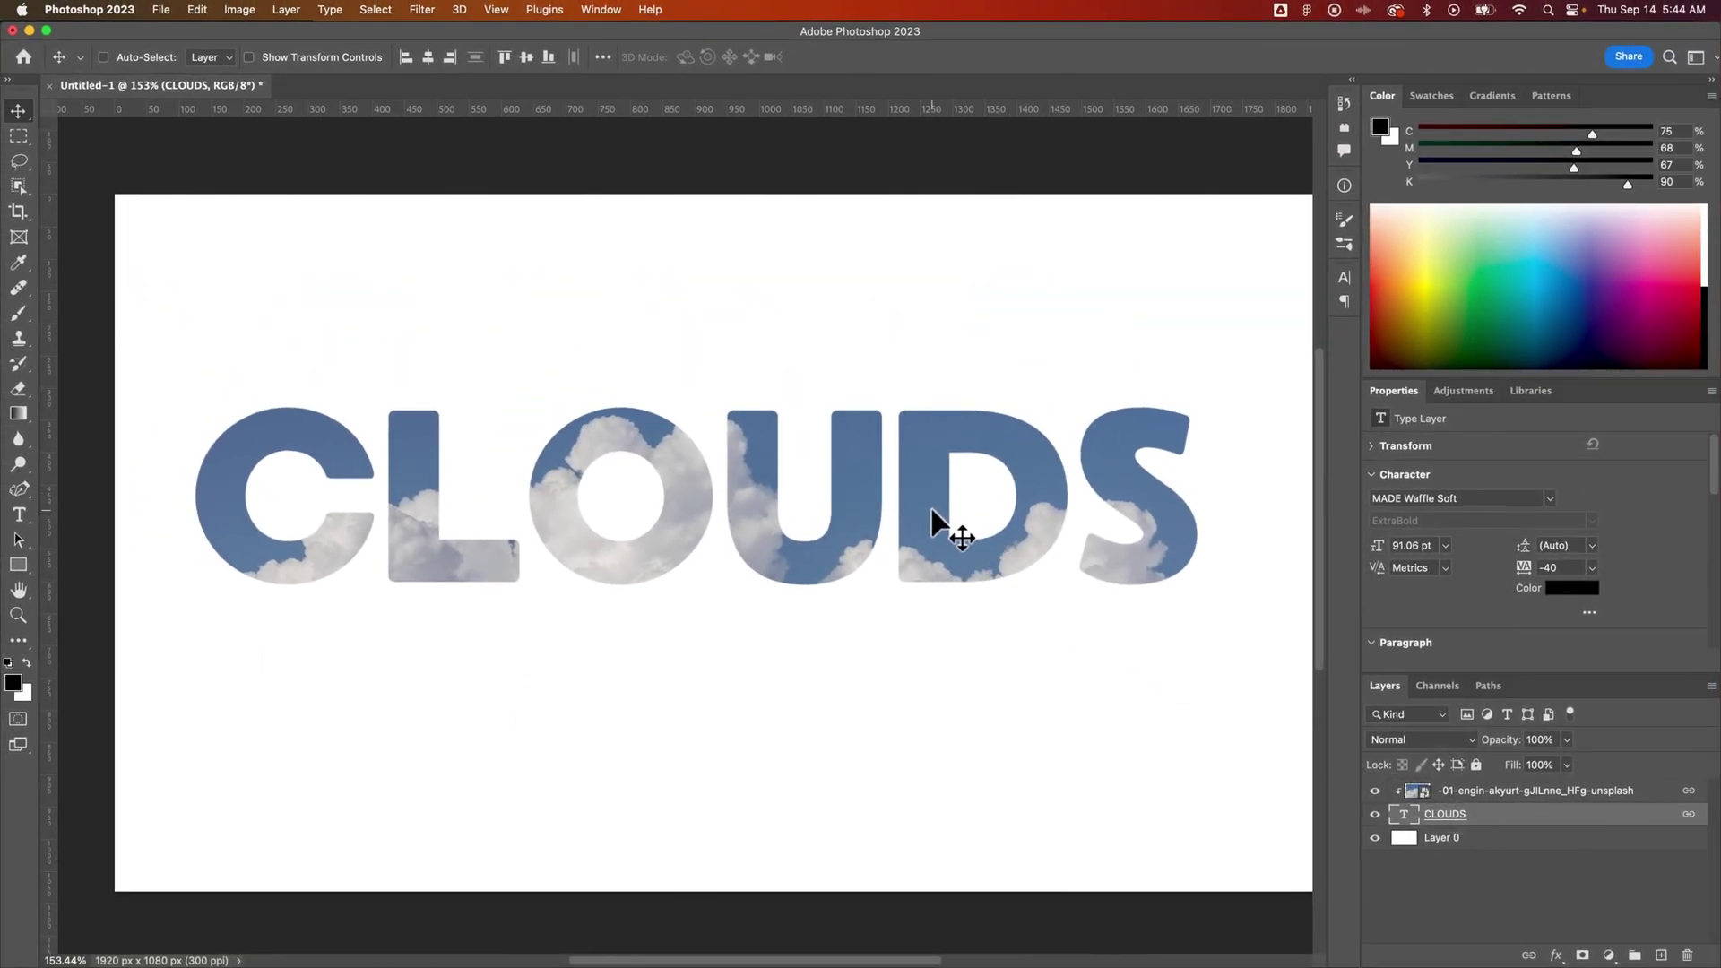
mouse_move(930, 505)
mouse_down()
mouse_move(889, 480)
mouse_move(870, 411)
mouse_move(938, 375)
mouse_move(1020, 455)
mouse_move(902, 441)
mouse_move(940, 371)
mouse_move(938, 484)
mouse_up()
key(super)
key(super+t)
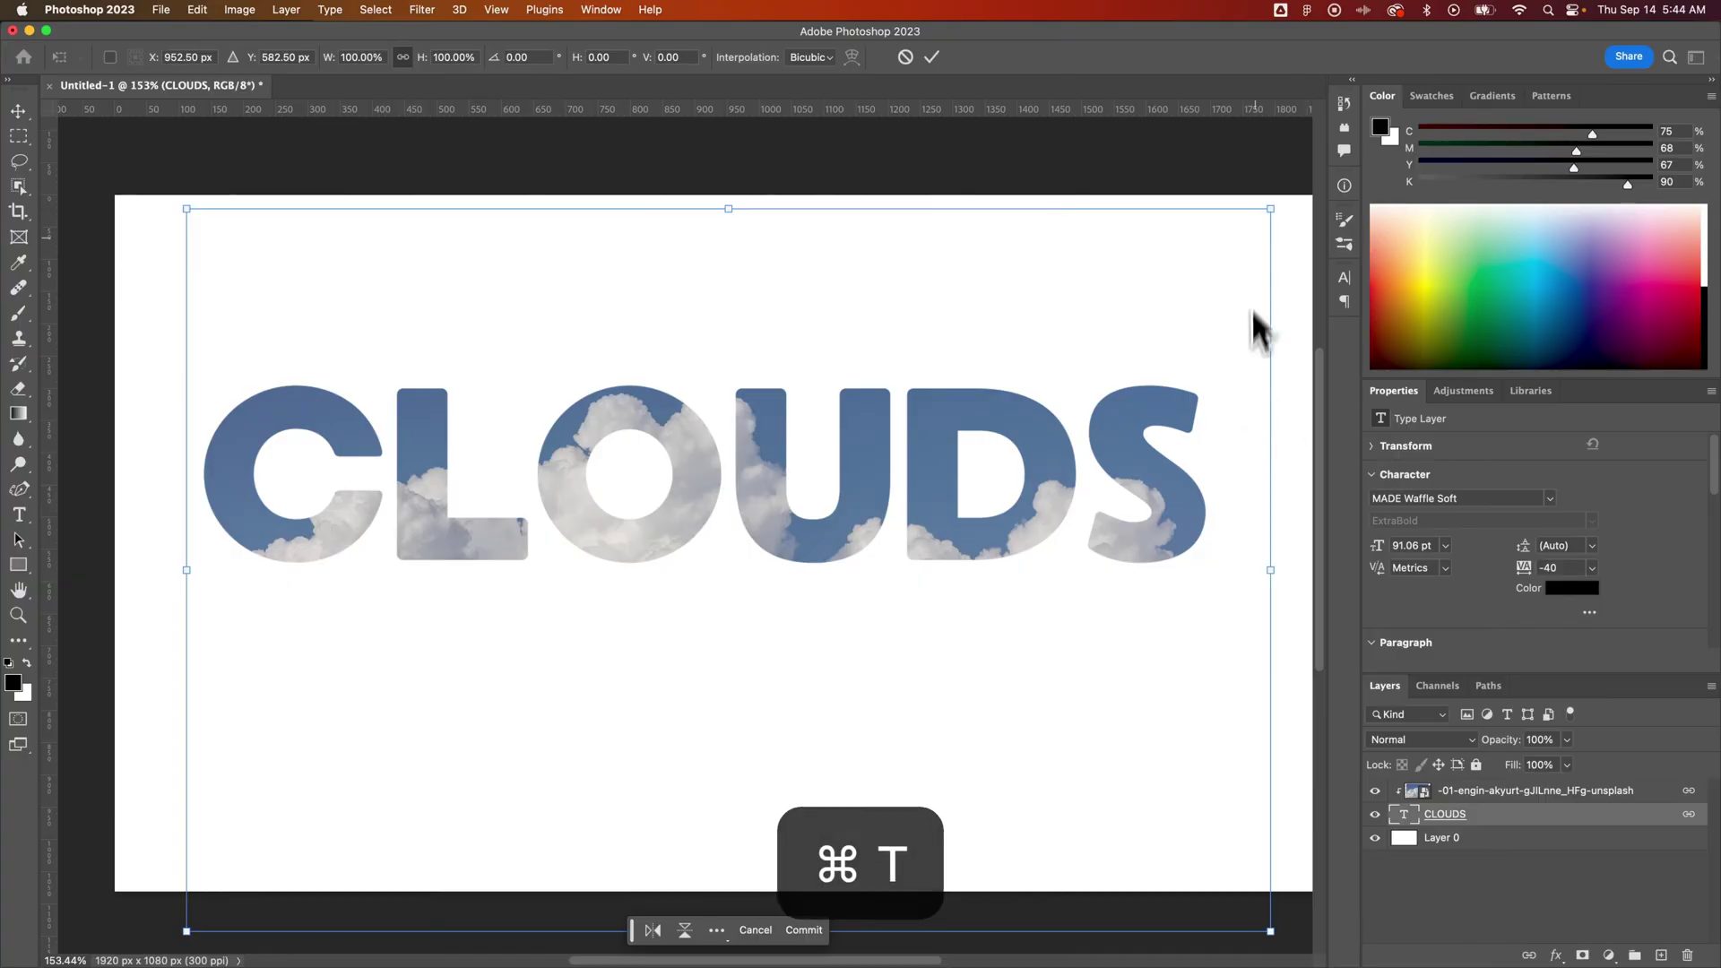
drag(1268, 205, 1095, 329)
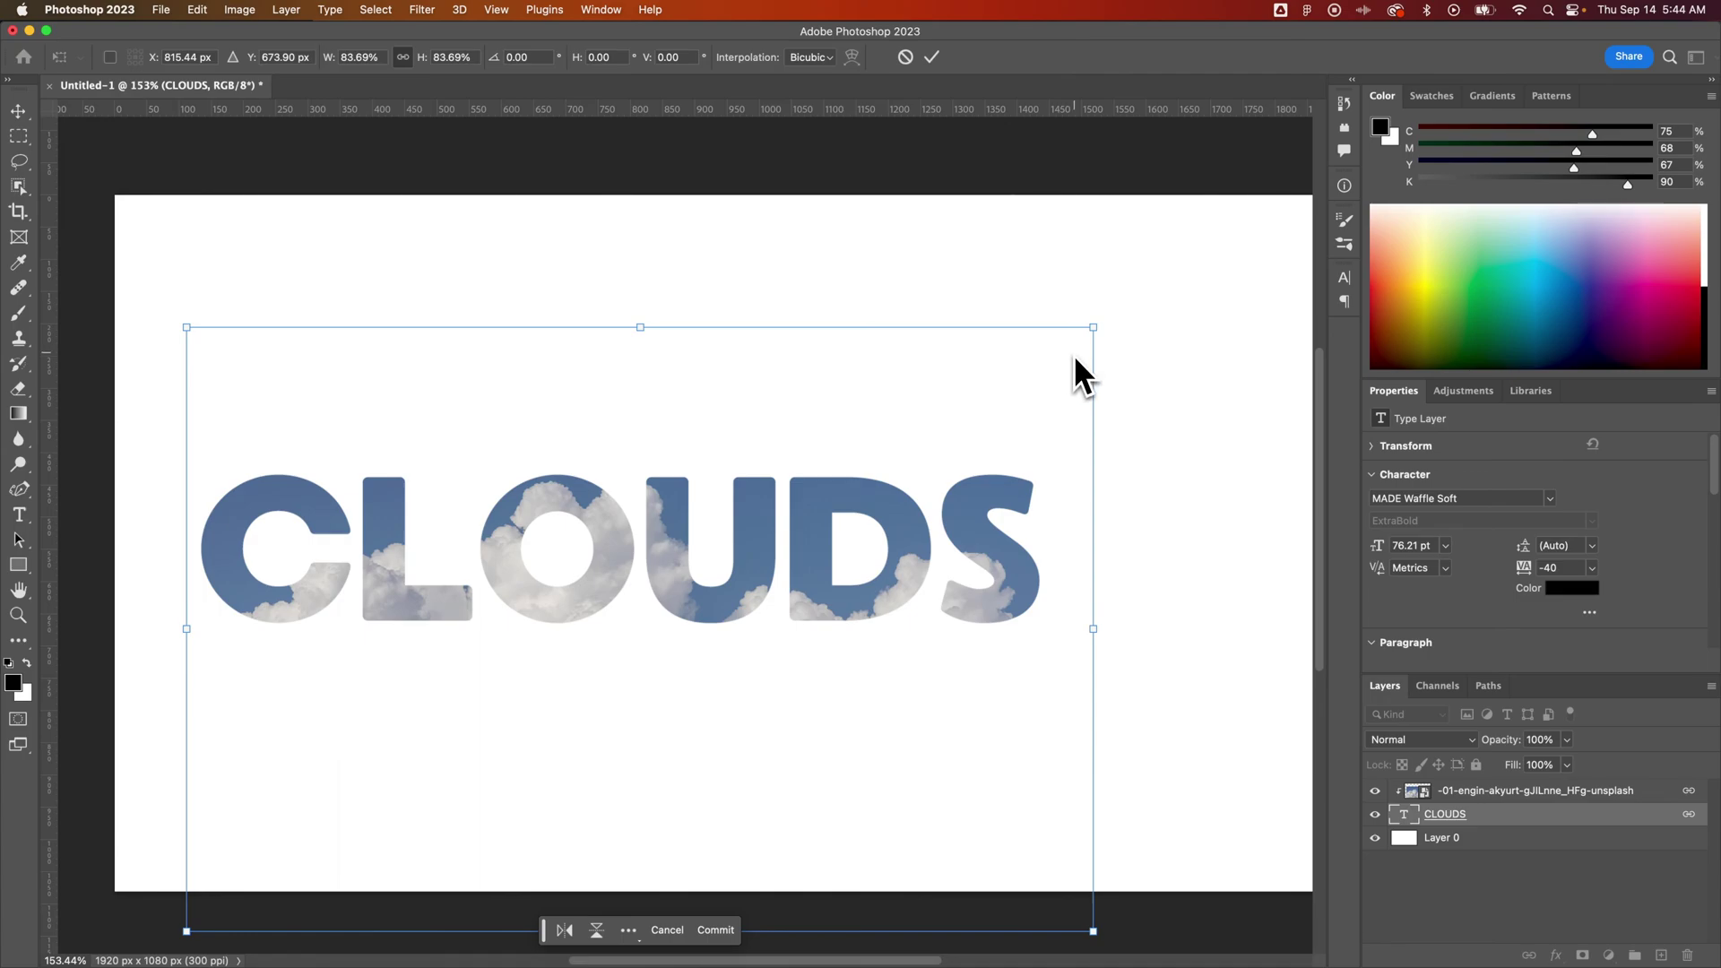
key(Return)
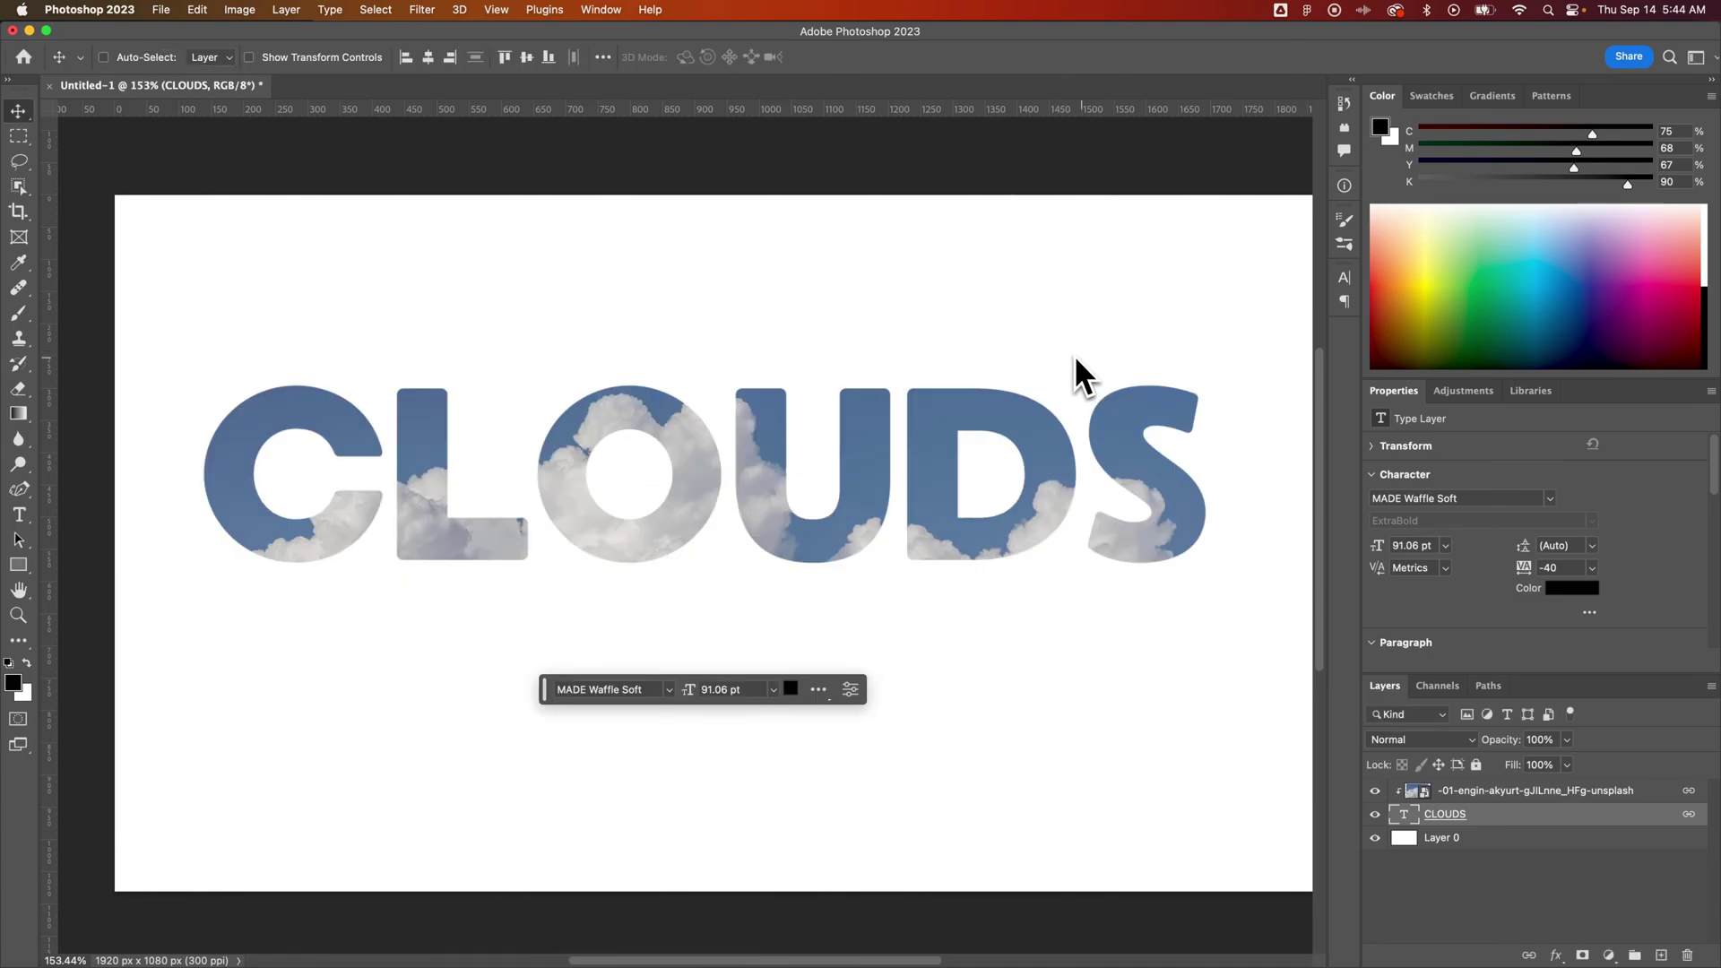
key(super+z)
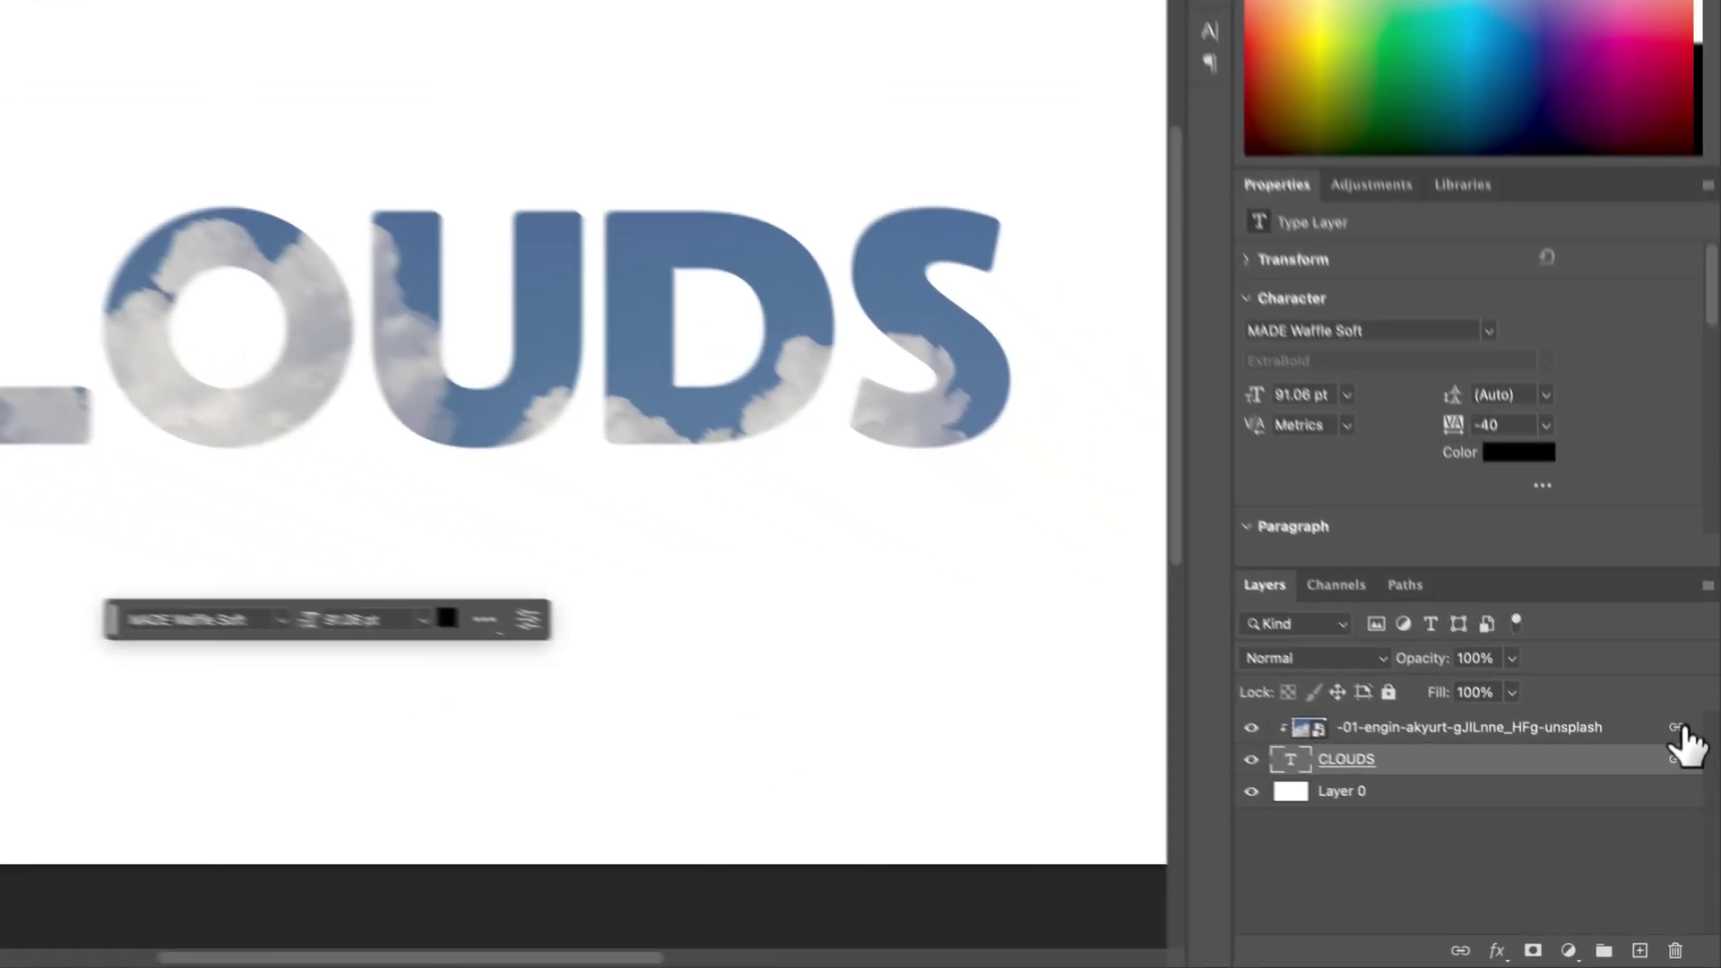
Select the cloud photo and CLOUDS layers and unlink them.
right_click(1666, 791)
click(1514, 792)
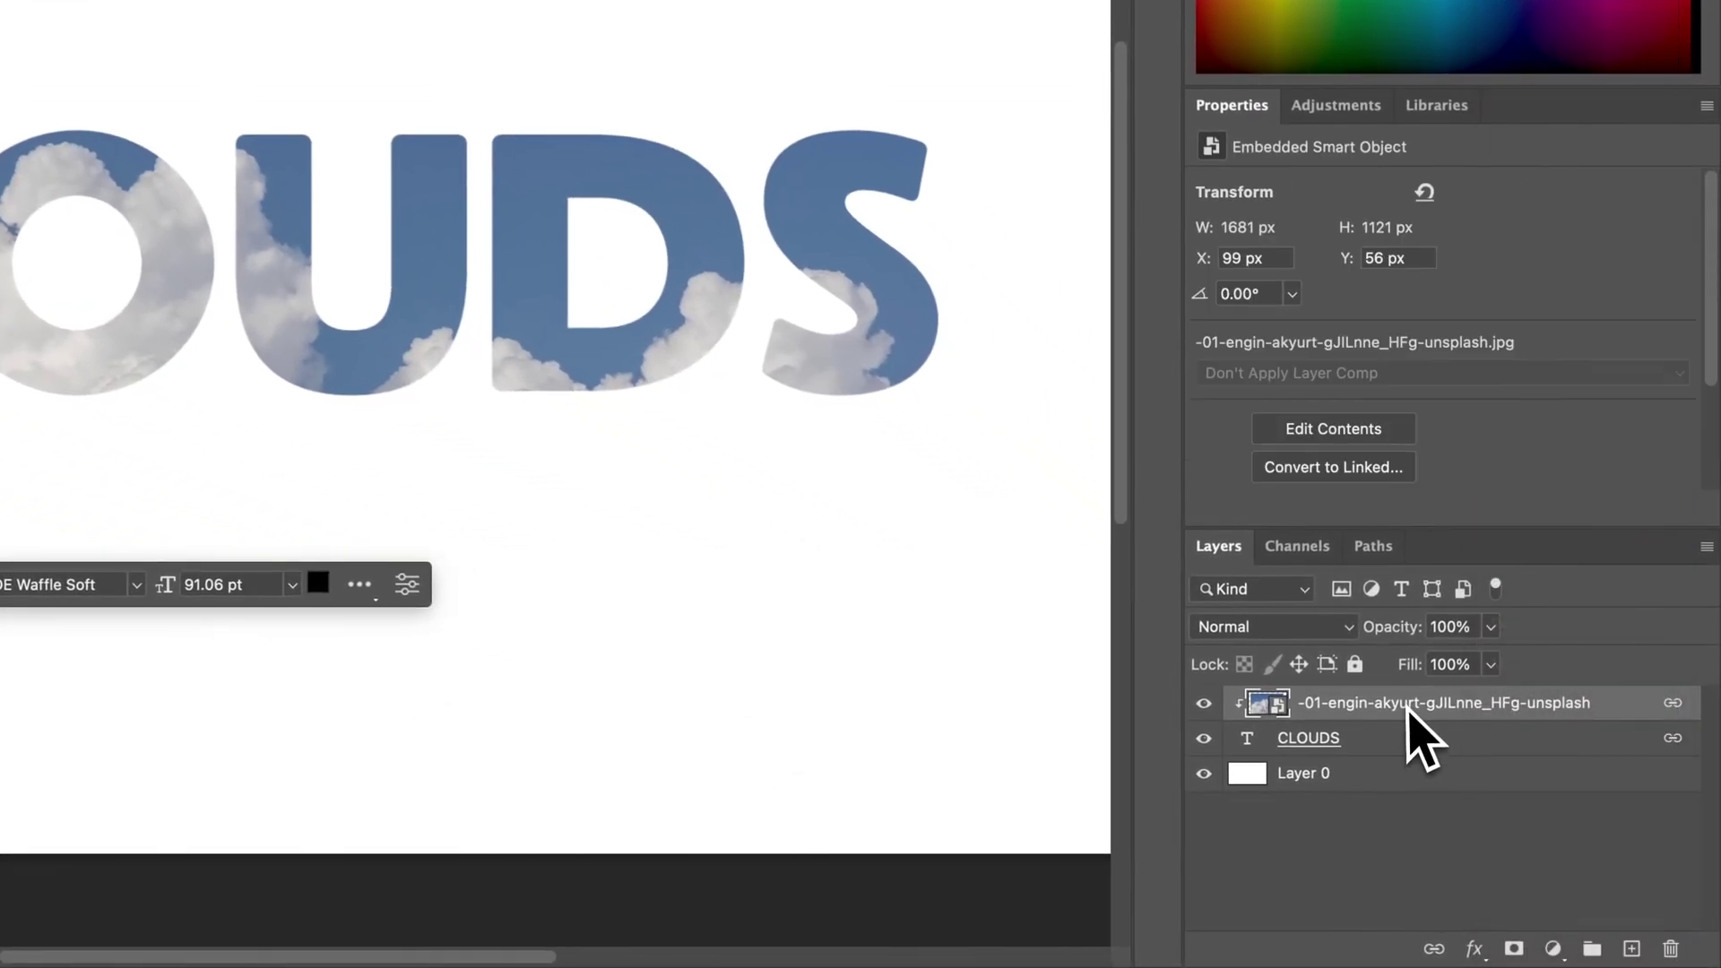
shift+click(1405, 737)
right_click(1434, 703)
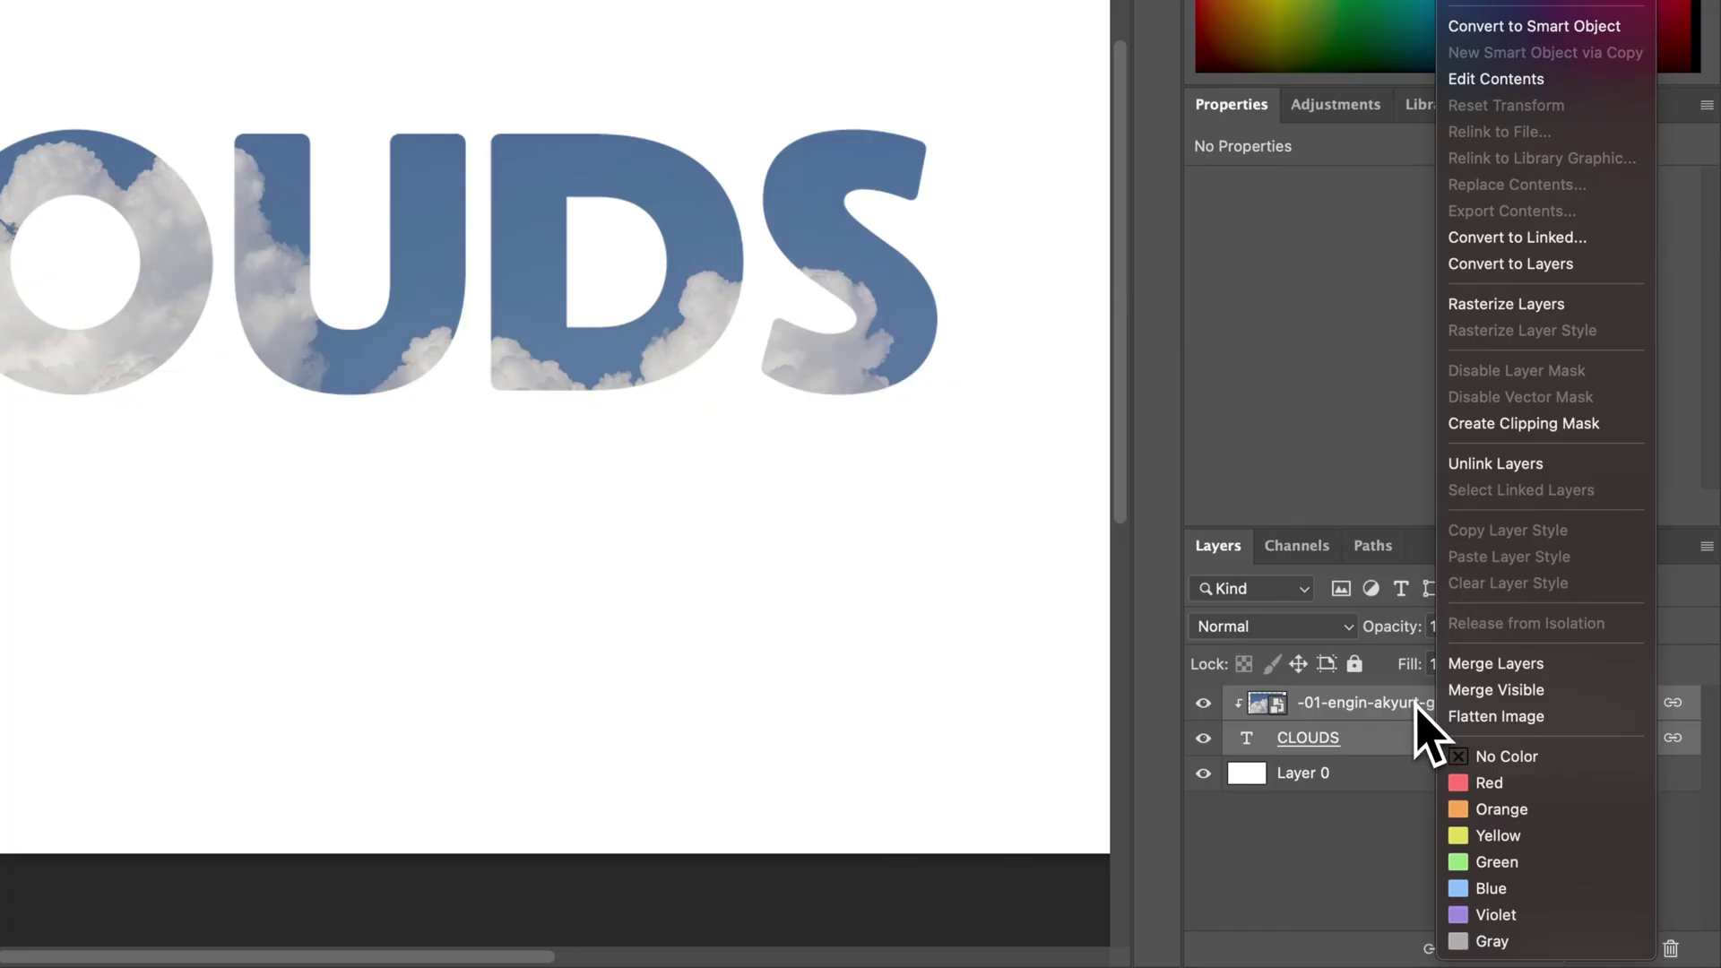
click(1523, 466)
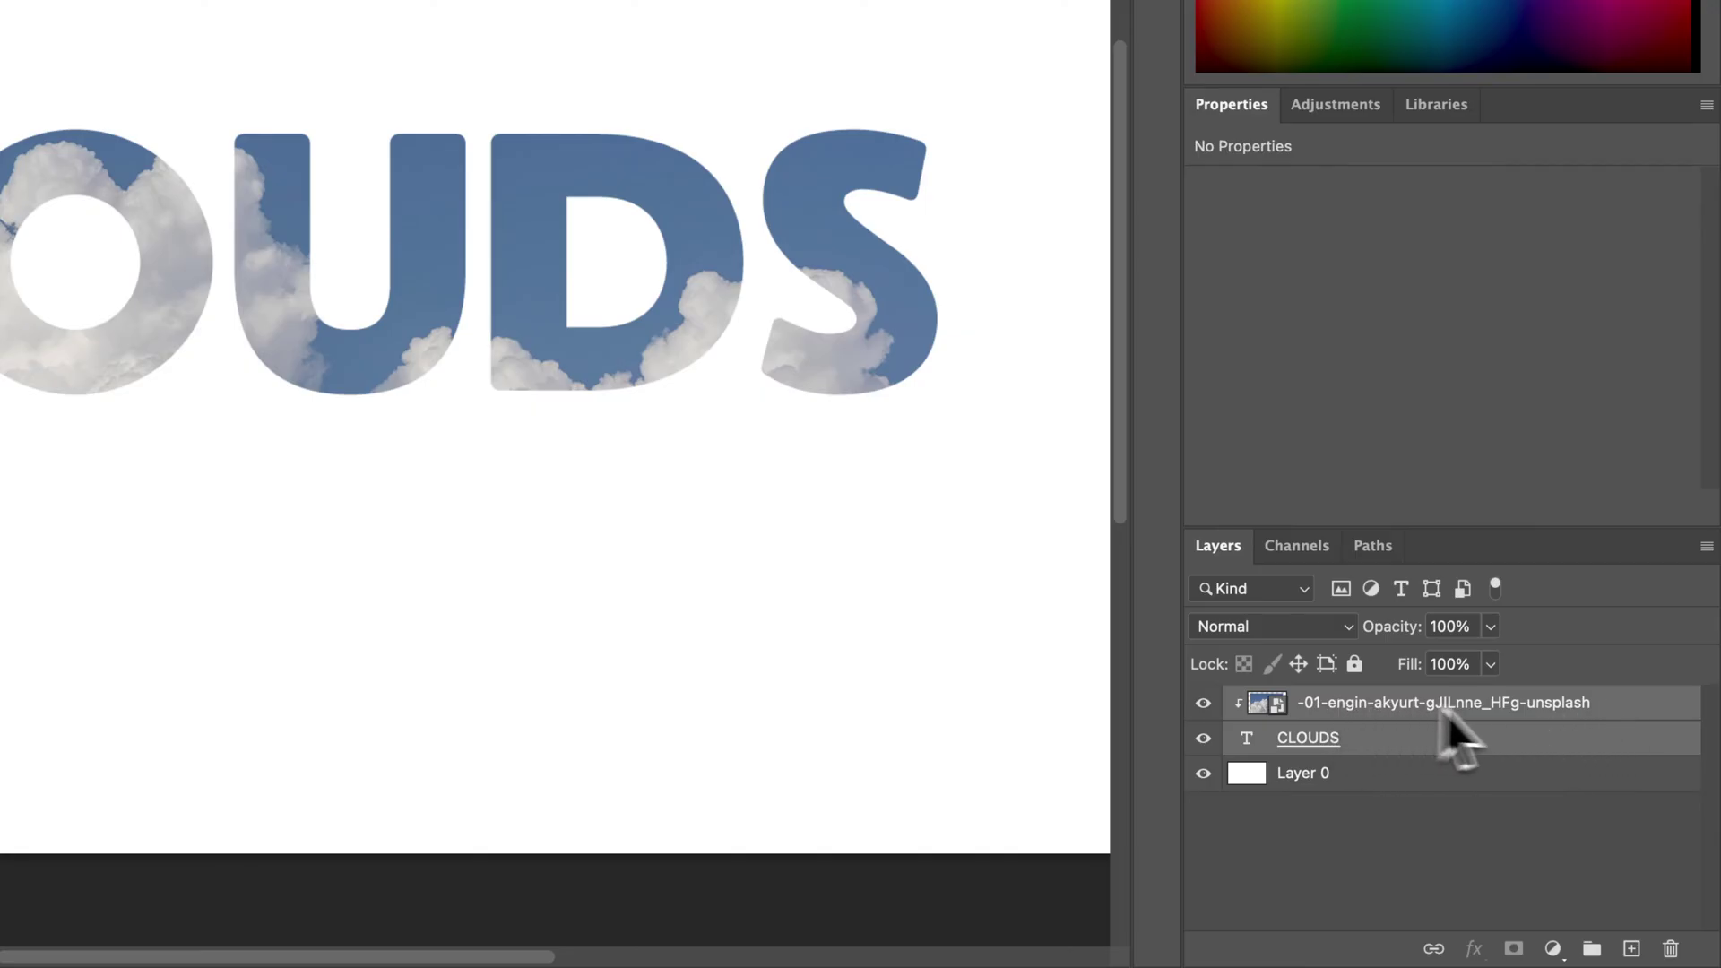
Group both layers and rename the group 'clouds photo'.
click(1591, 948)
double_click(1299, 700)
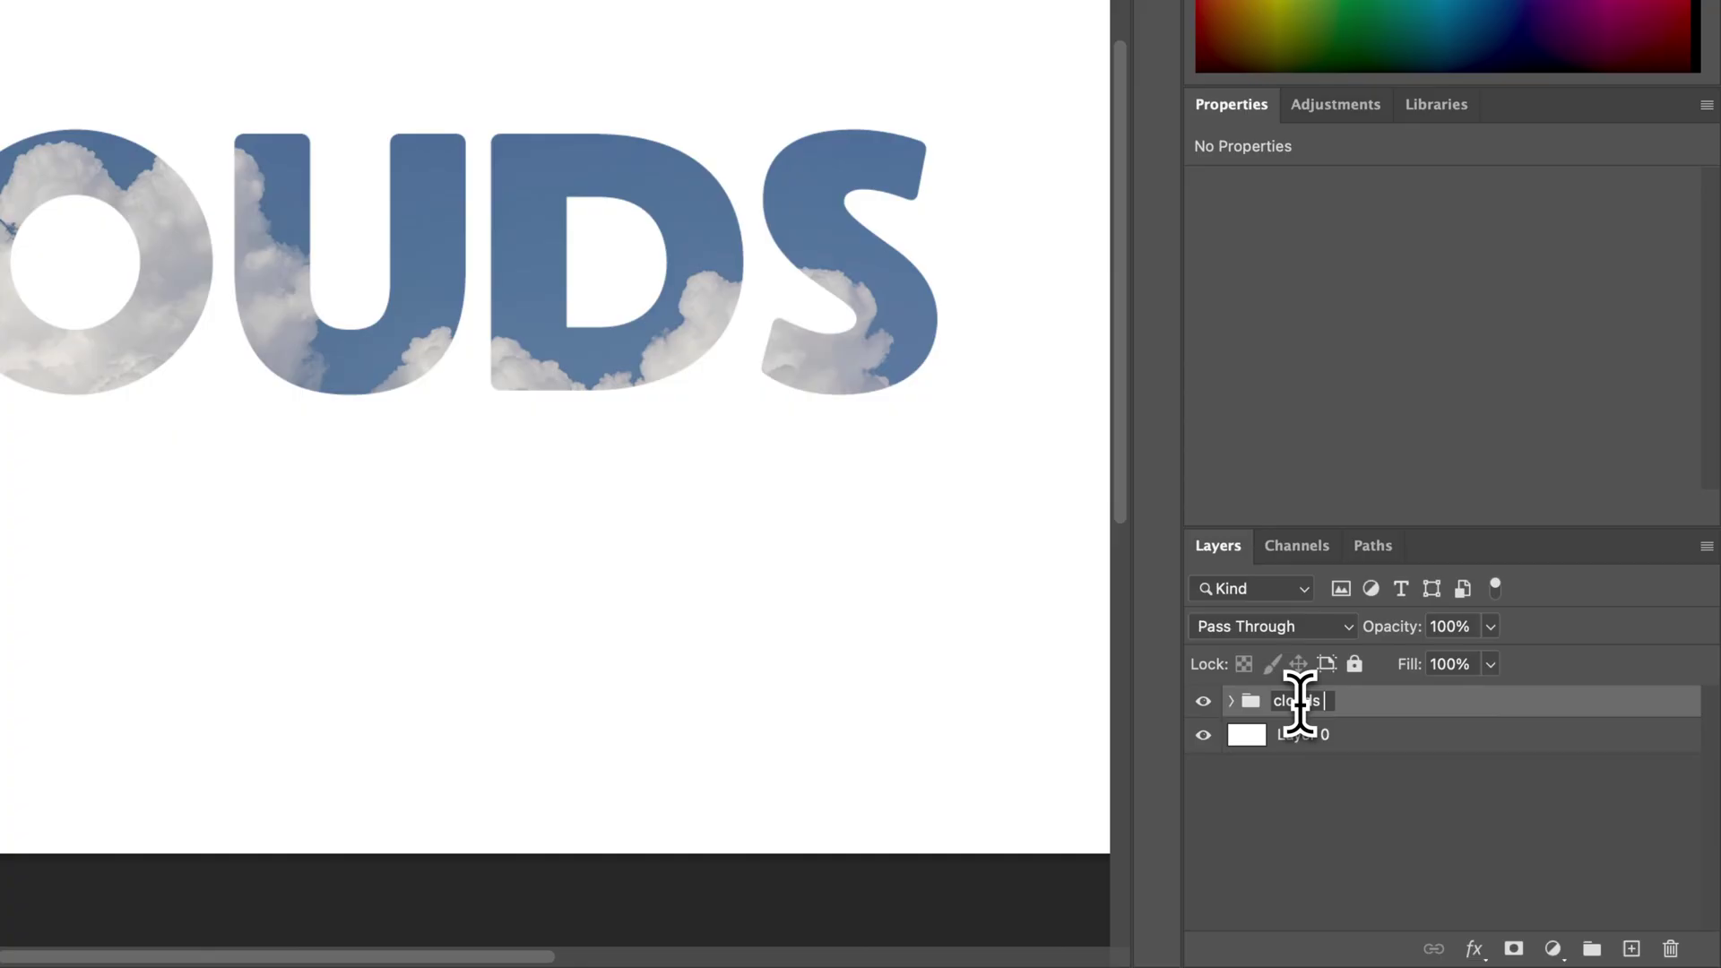
text(clouds photo)
key(Return)
click(1230, 701)
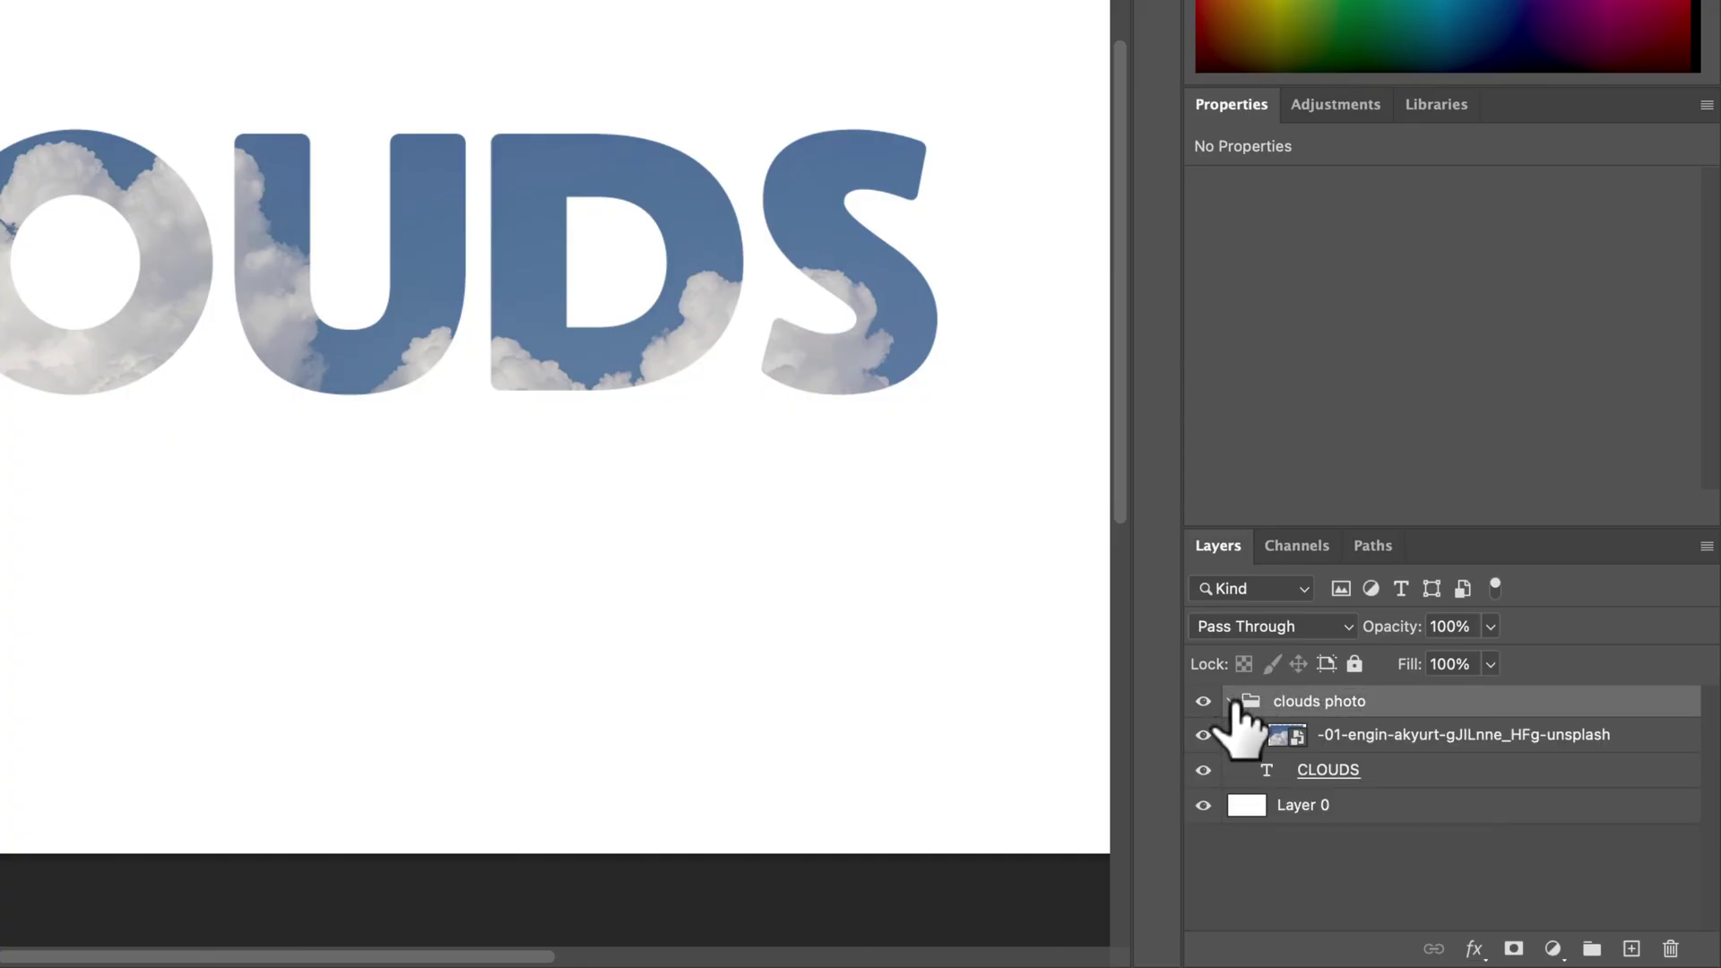
Nudge the collapsed clouds photo group on the canvas, cancelling a trial 86% scale.
click(1231, 701)
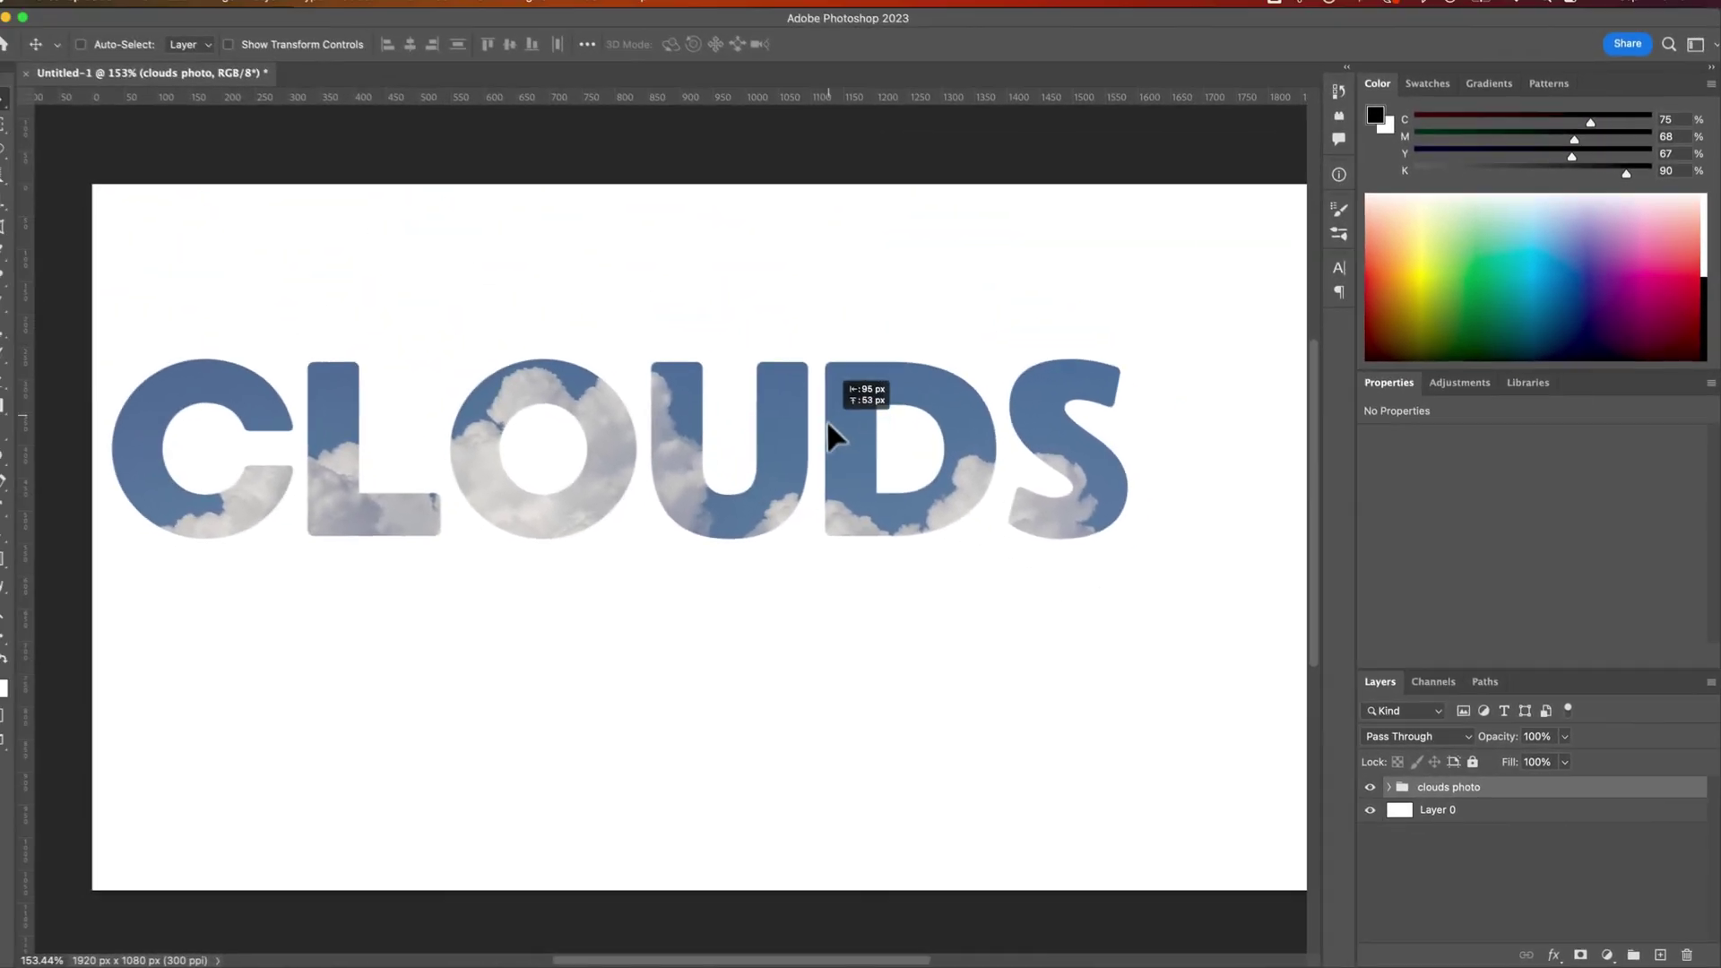
drag(981, 414, 948, 426)
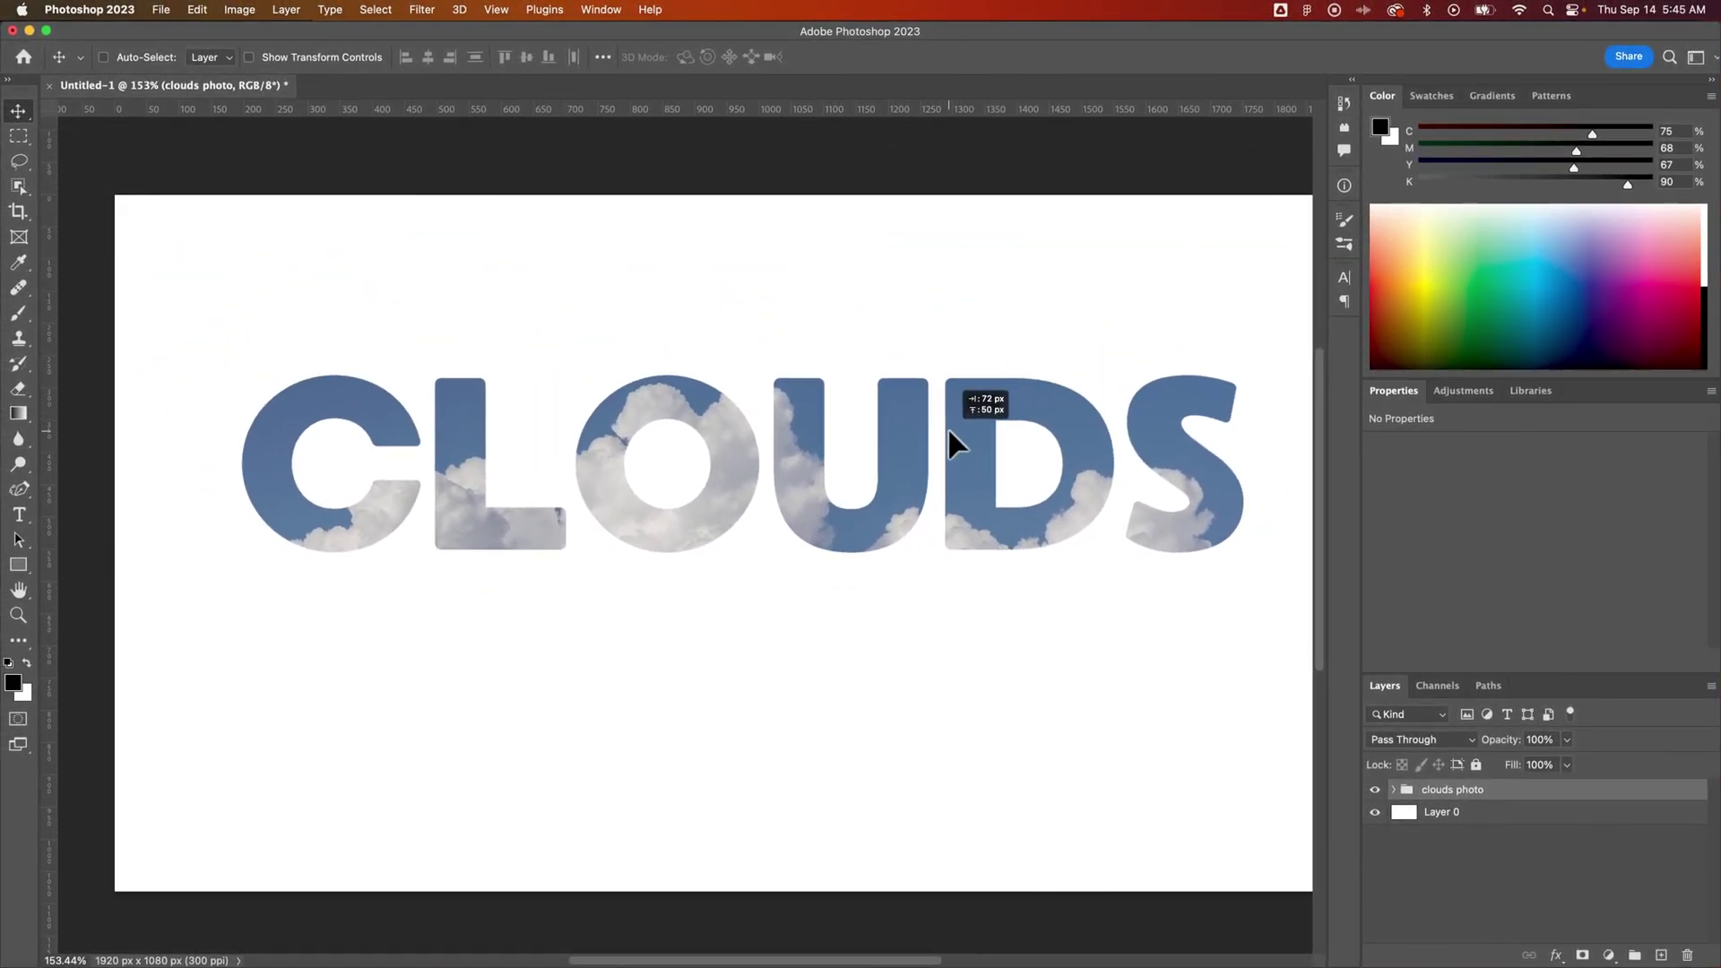
key(super+t)
drag(215, 193, 393, 291)
key(Escape)
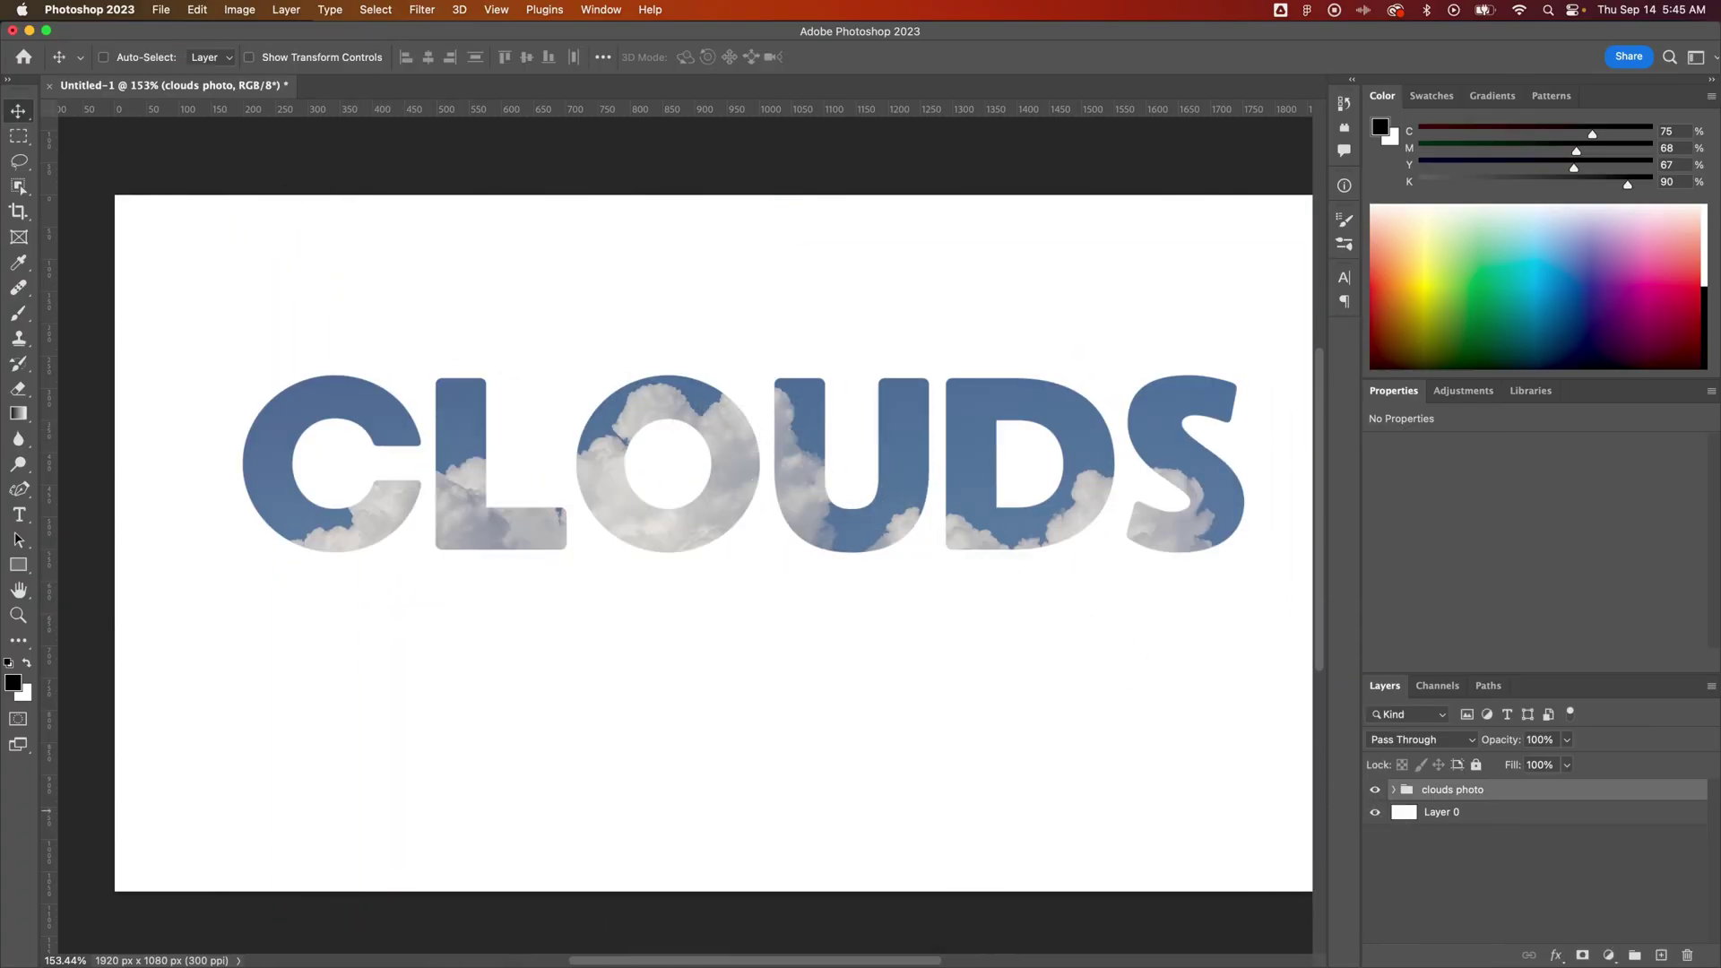
click(1392, 790)
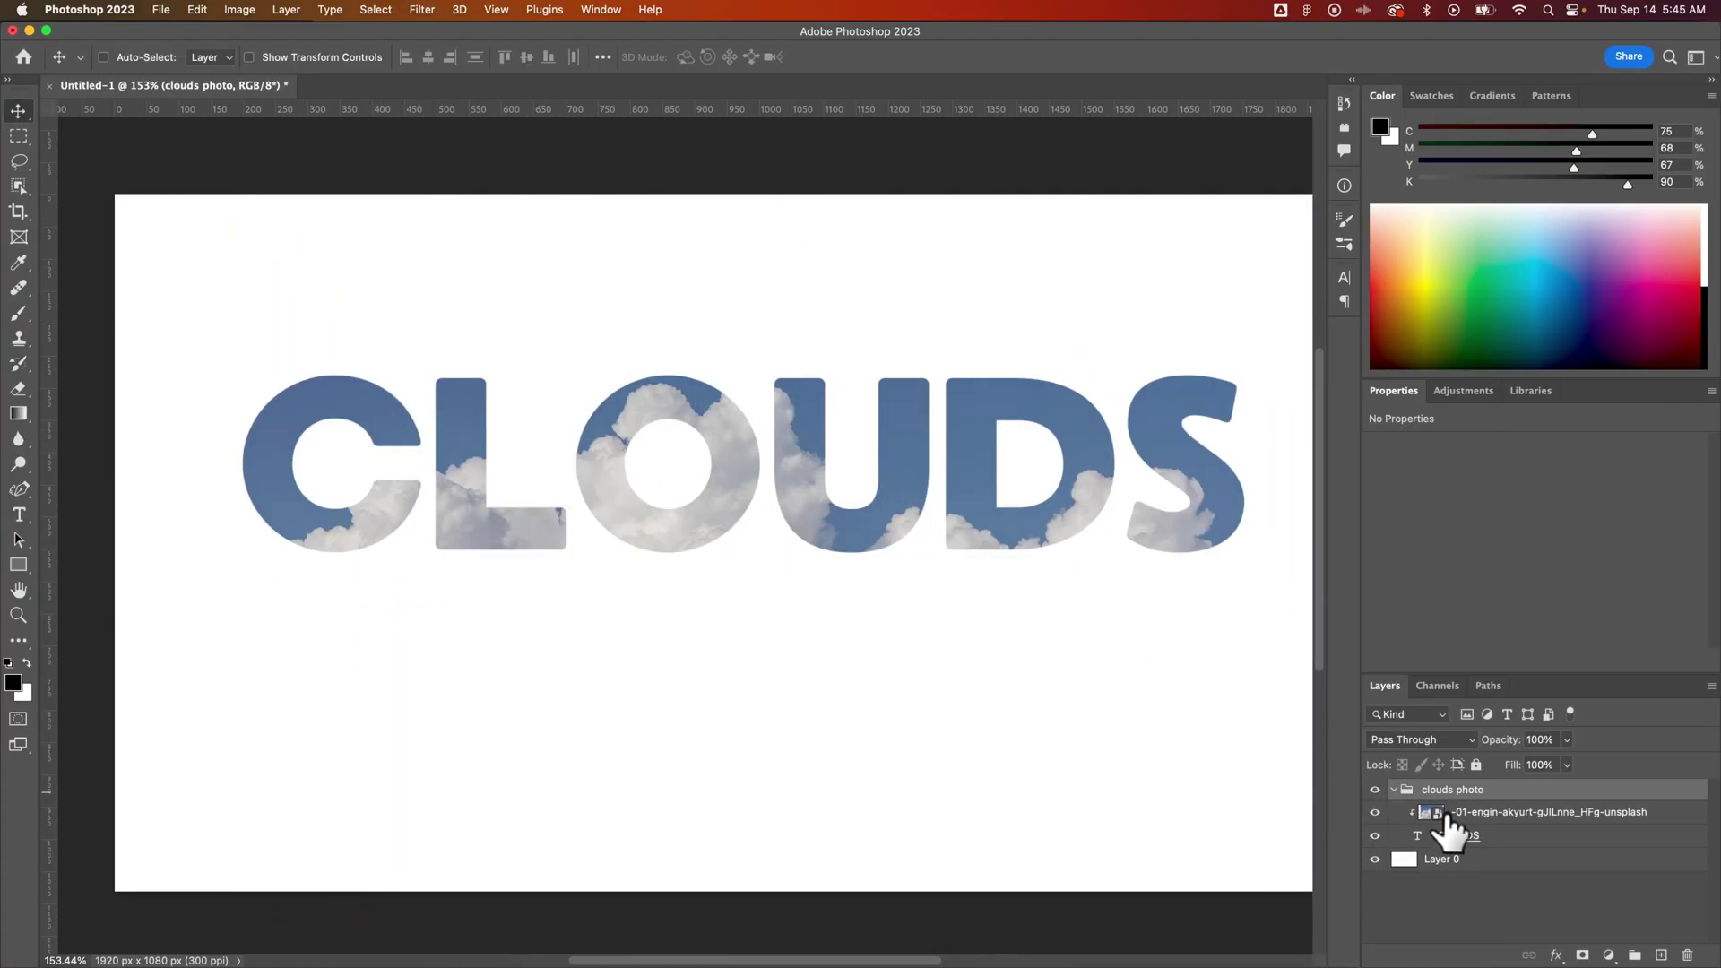
click(1393, 790)
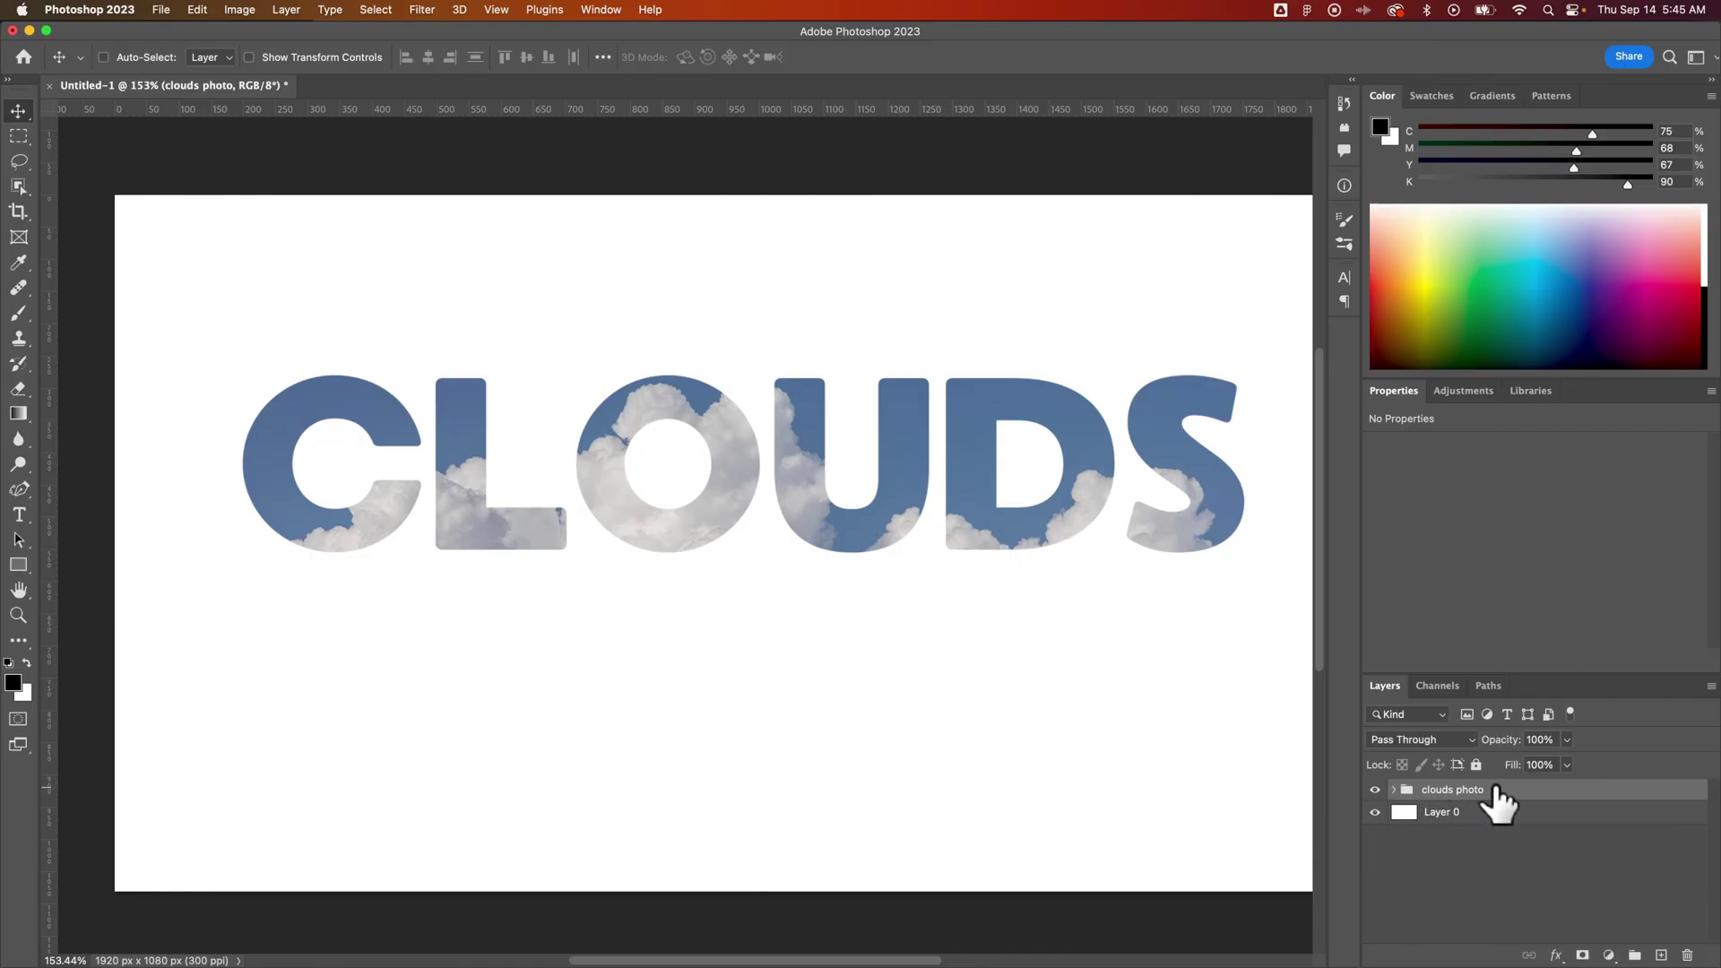